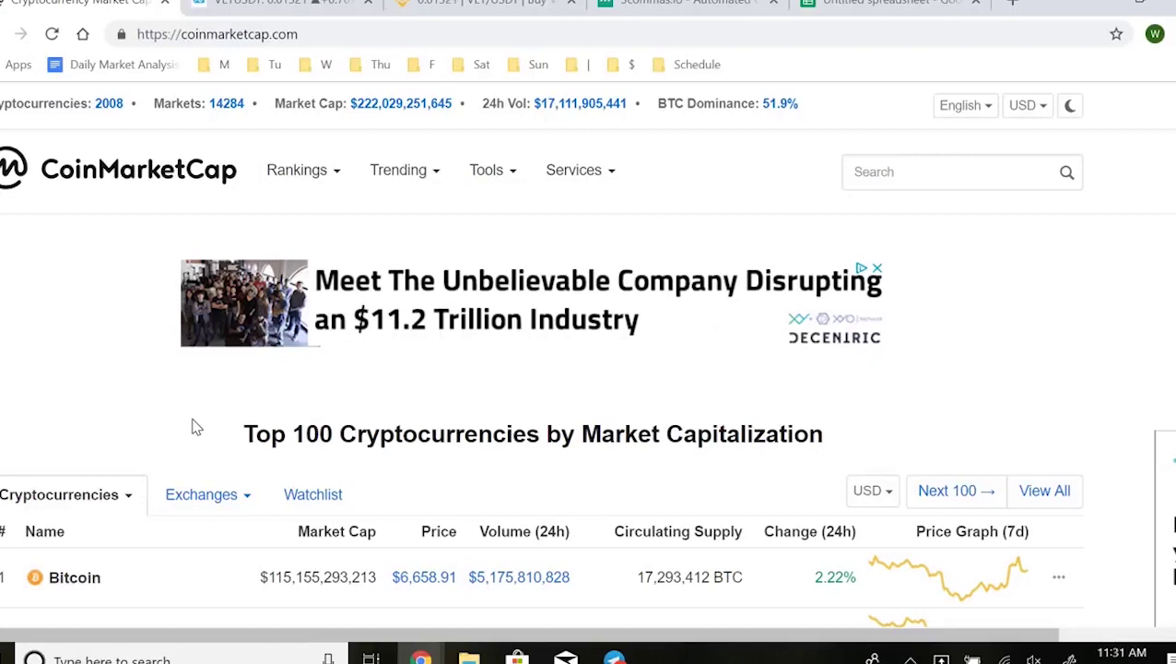
Examine the top 100 cryptocurrencies list on CoinMarketCap, comparing market cap, price and 24-hour volume of the leading coins
{"action": "scroll", "coordinate": [195, 427], "scroll_direction": "down", "scroll_amount": 1}
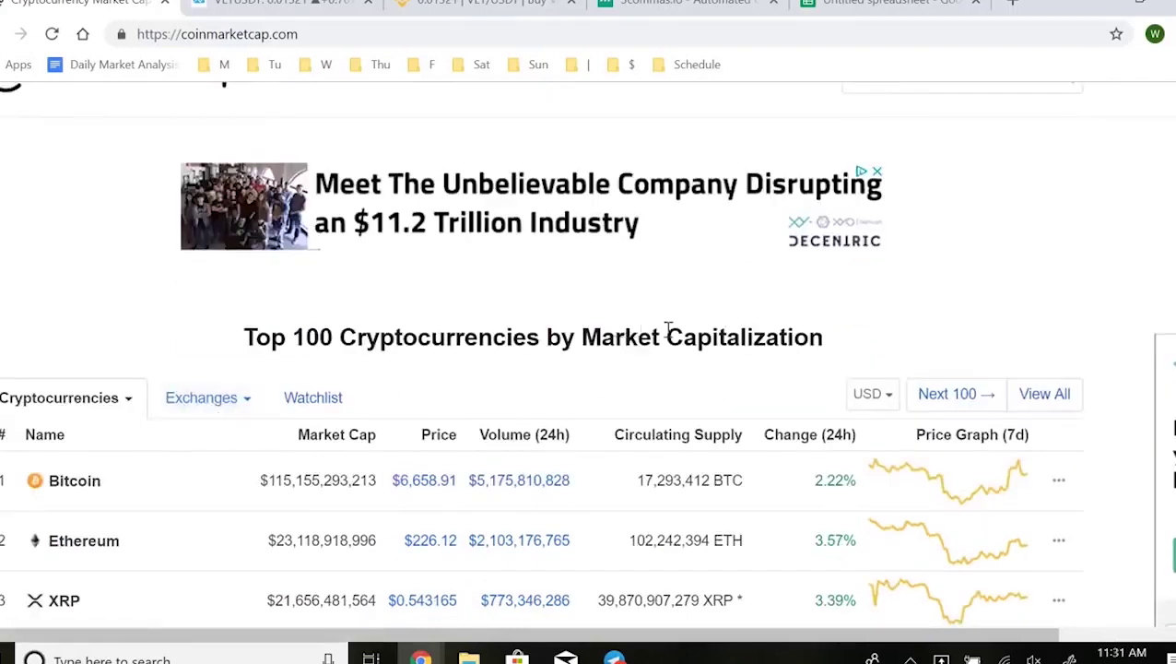
{"action": "scroll", "coordinate": [851, 334], "scroll_direction": "down", "scroll_amount": 1}
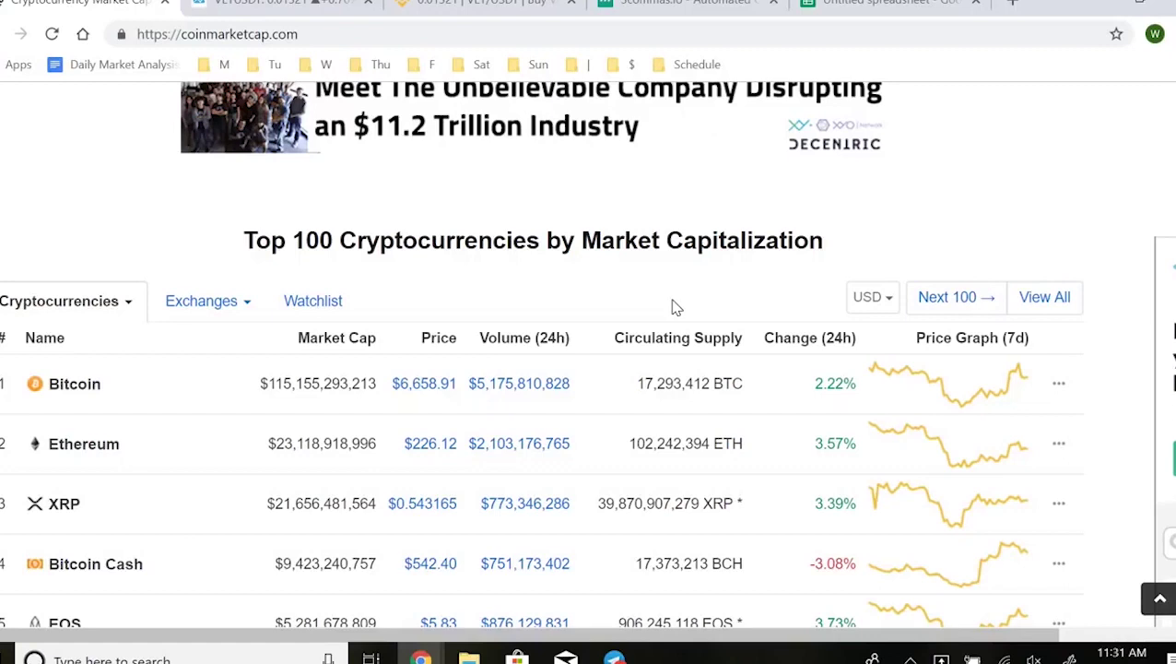
{"action": "scroll", "coordinate": [609, 327], "scroll_direction": "down", "scroll_amount": 2}
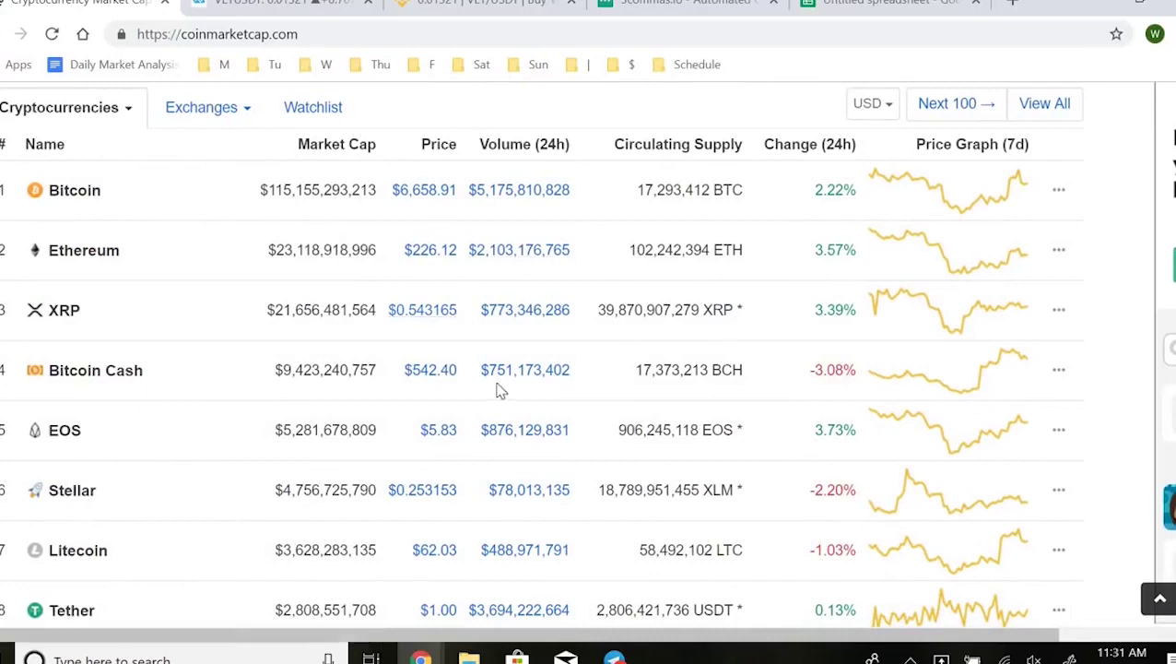
{"action": "scroll", "coordinate": [496, 387], "scroll_direction": "down", "scroll_amount": 1}
{"action": "scroll", "coordinate": [498, 388], "scroll_direction": "up", "scroll_amount": 3}
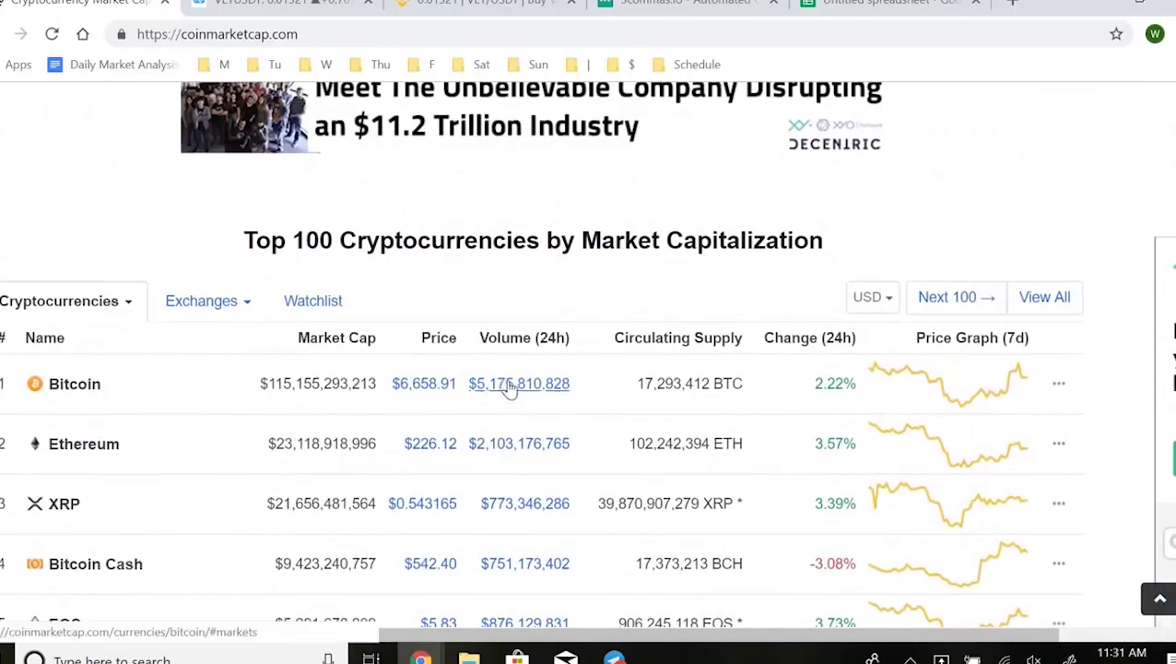
{"action": "scroll", "coordinate": [512, 382], "scroll_direction": "up", "scroll_amount": 1}
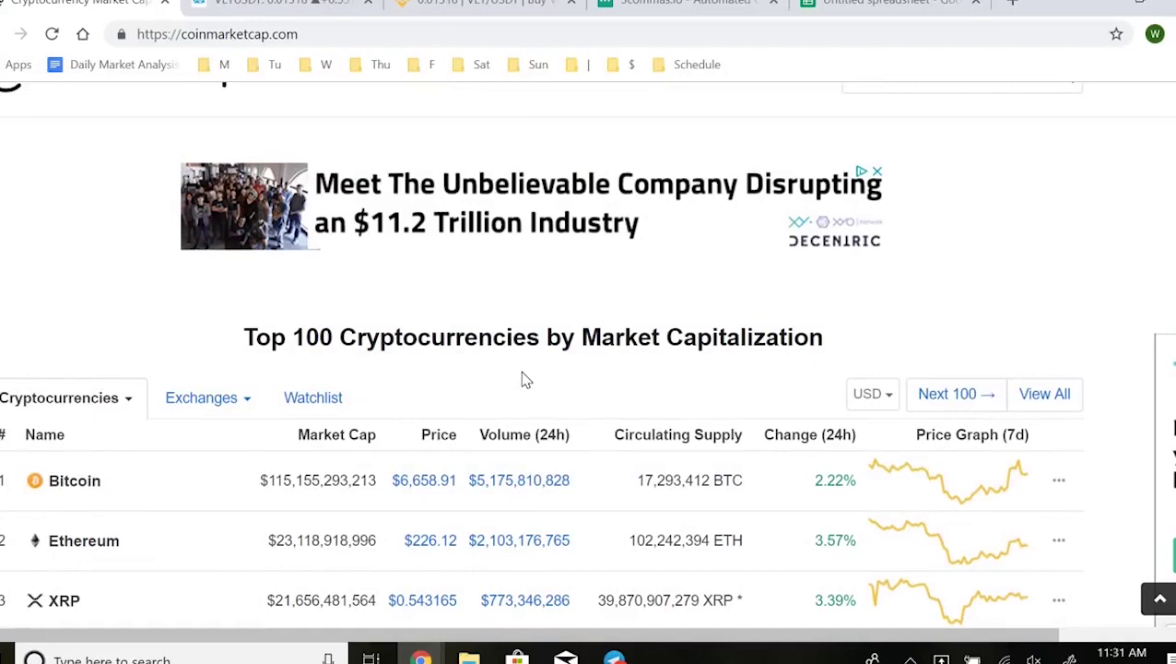
{"action": "scroll", "coordinate": [525, 380], "scroll_direction": "down", "scroll_amount": 2}
{"action": "scroll", "coordinate": [526, 379], "scroll_direction": "down", "scroll_amount": 1}
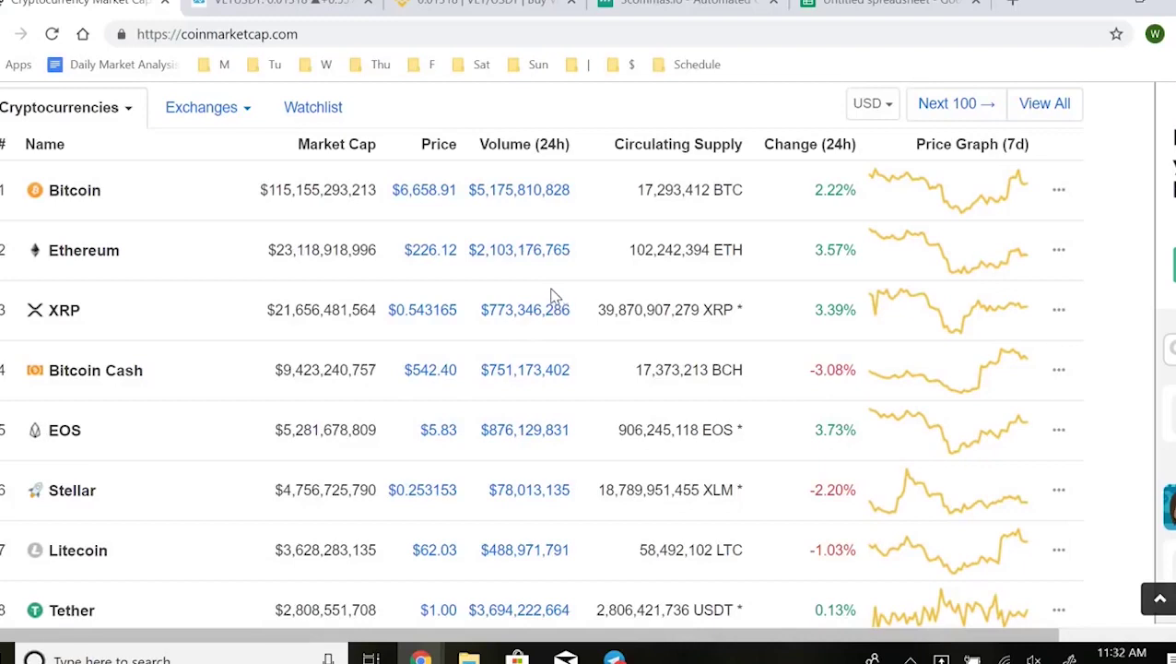
{"action": "scroll", "coordinate": [544, 270], "scroll_direction": "up", "scroll_amount": 3}
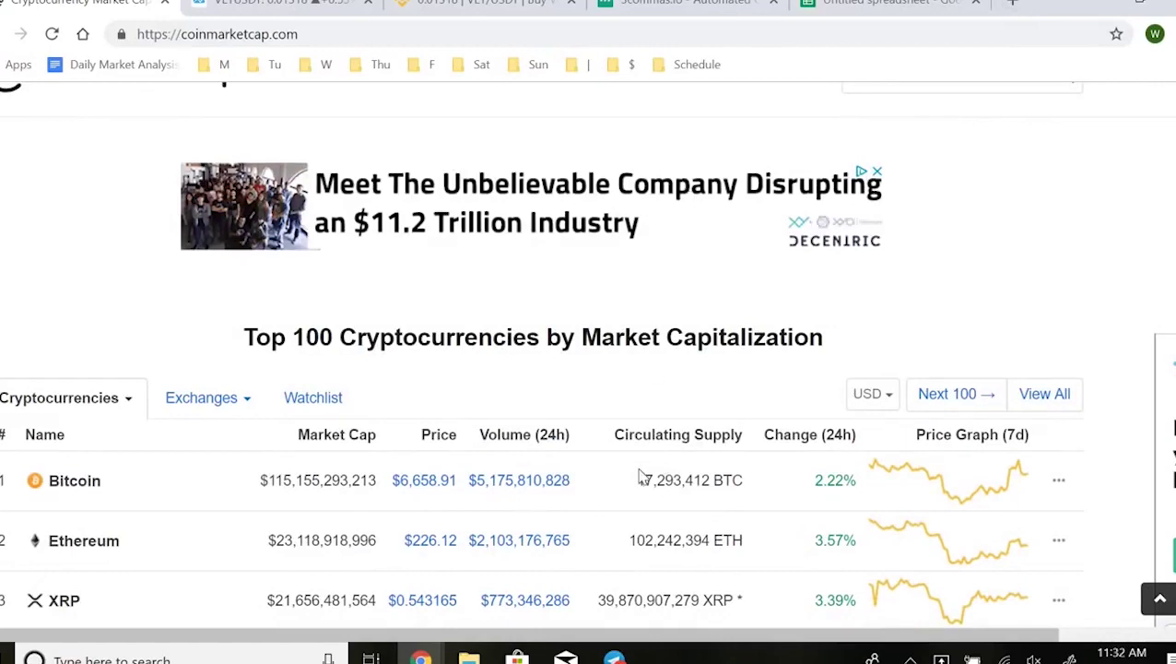
{"action": "scroll", "coordinate": [871, 112], "scroll_direction": "up", "scroll_amount": 1}
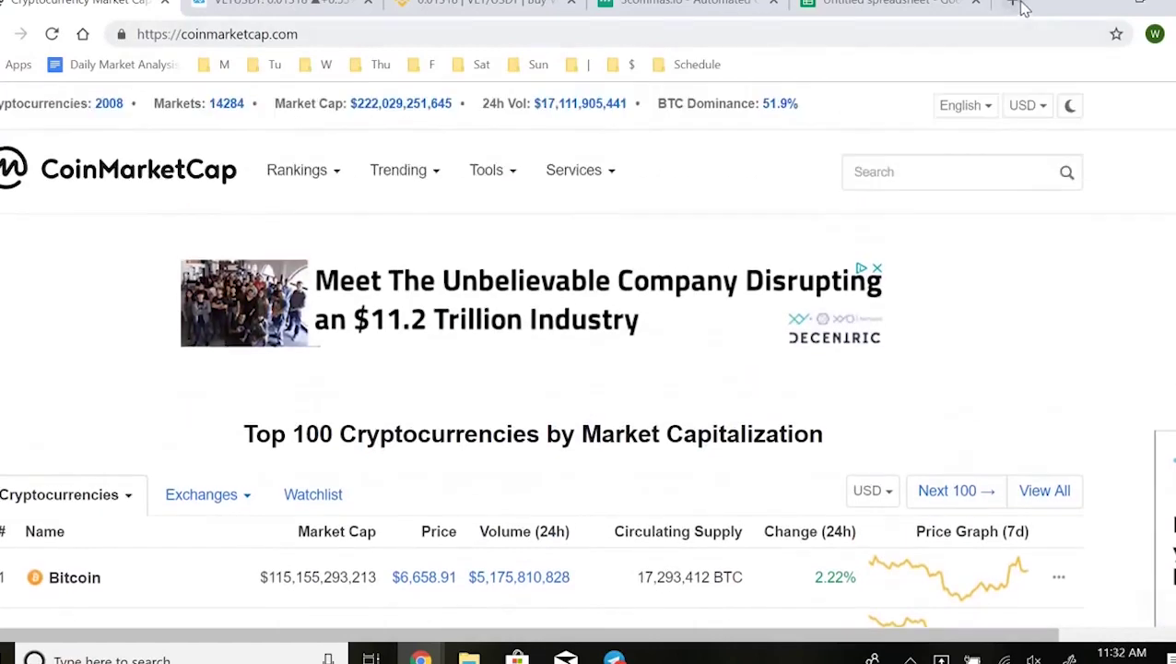
{"action": "left_click", "coordinate": [1015, 5]}
{"action": "type", "text": "live"}
{"action": "key", "text": "Return"}
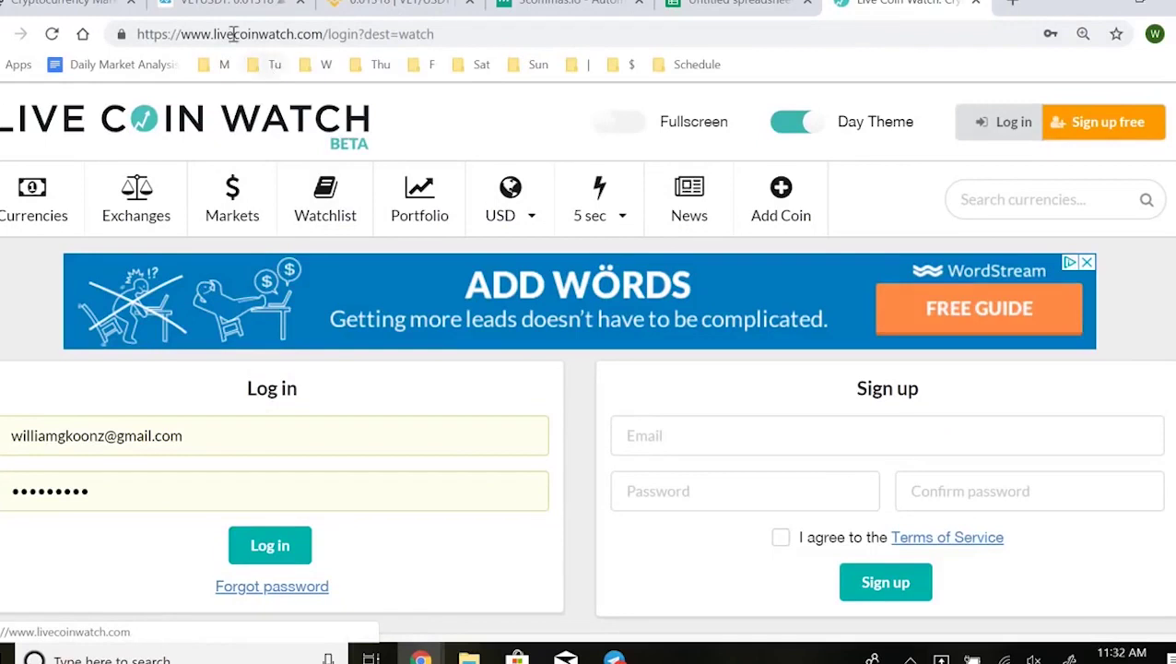
{"action": "left_click", "coordinate": [64, 3]}
{"action": "scroll", "coordinate": [473, 440], "scroll_direction": "down", "scroll_amount": 3}
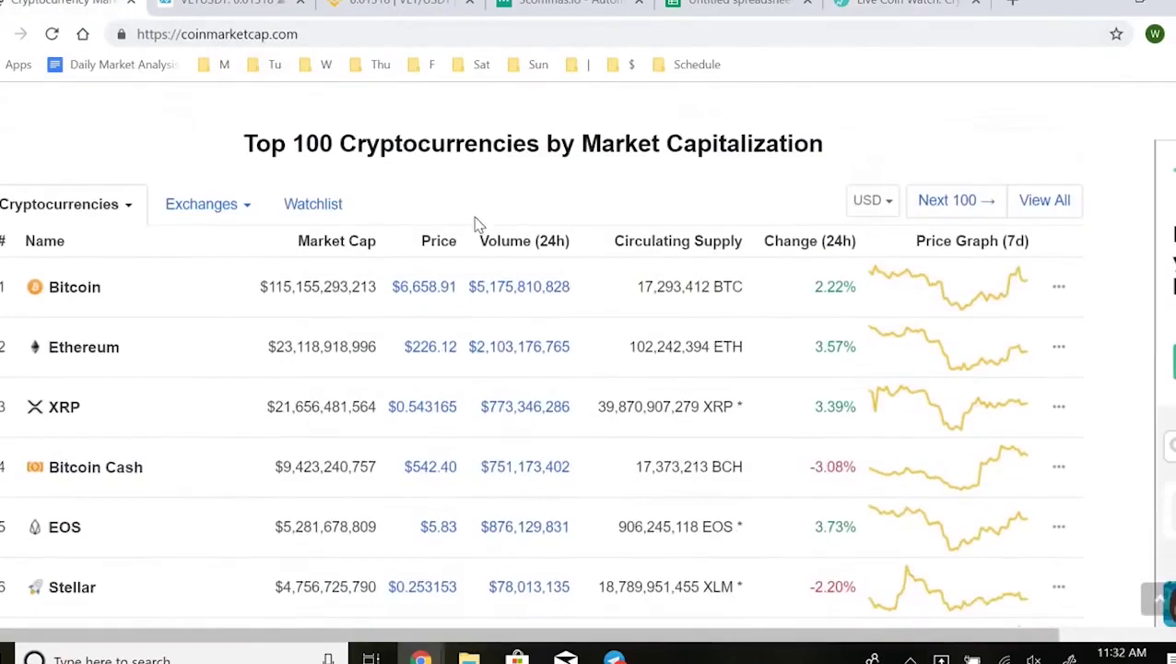
{"action": "left_click", "coordinate": [974, 3]}
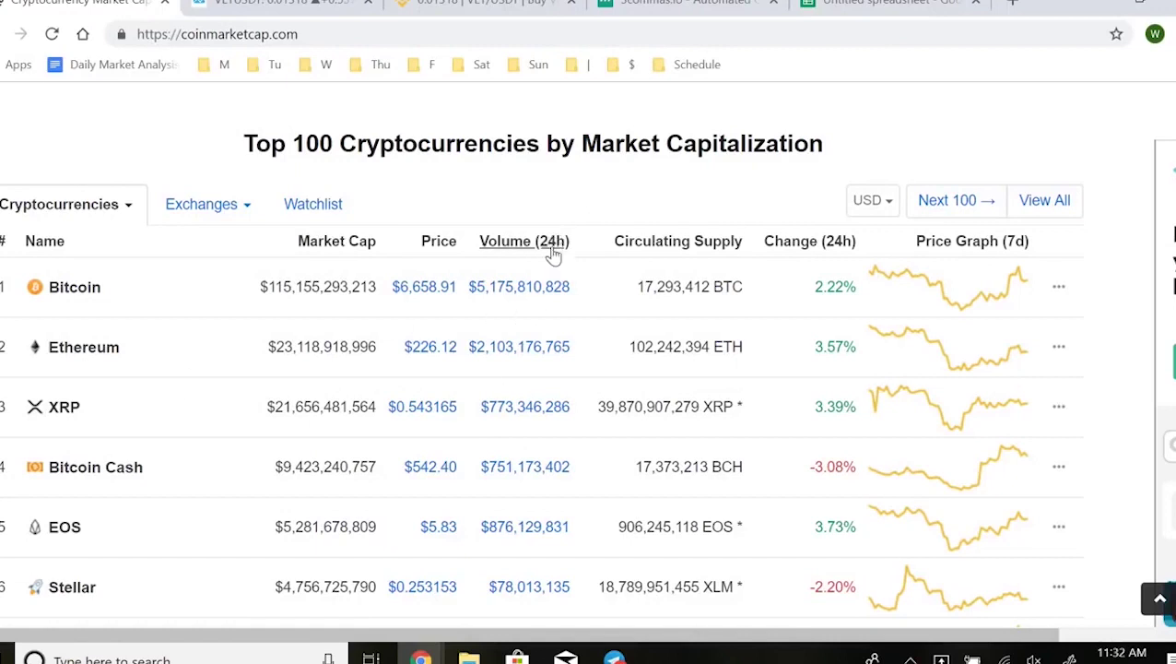
Sort the cryptocurrency list by 24-hour volume, highest first, and review the most traded coins
{"action": "left_click", "coordinate": [548, 259]}
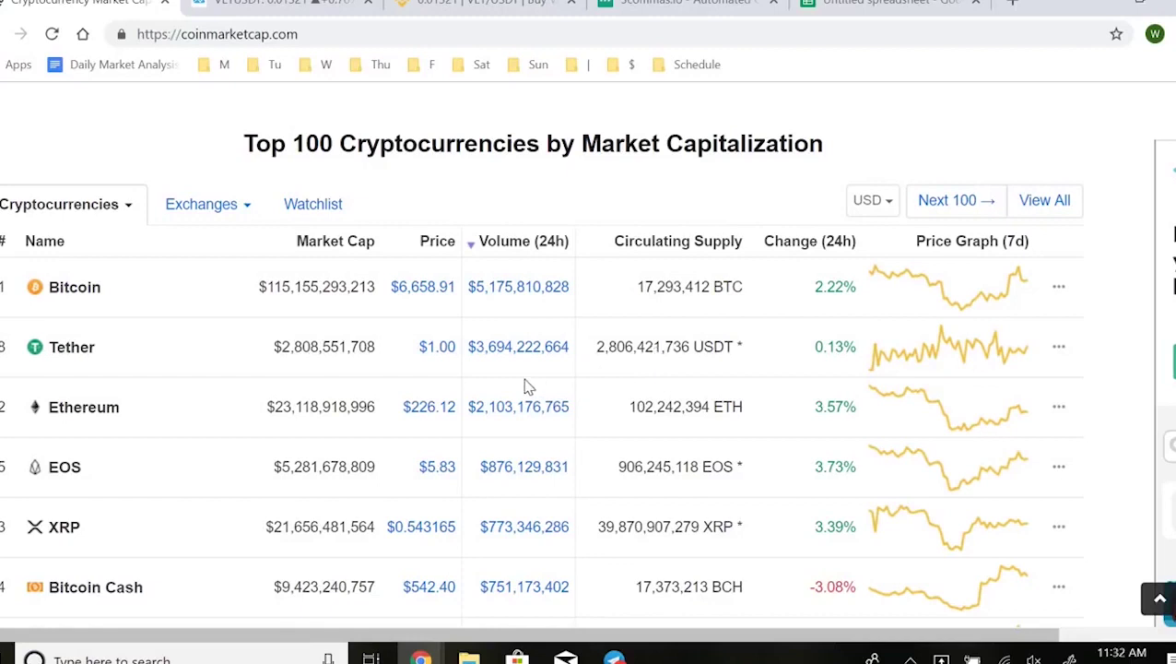
{"action": "scroll", "coordinate": [539, 375], "scroll_direction": "down", "scroll_amount": 2}
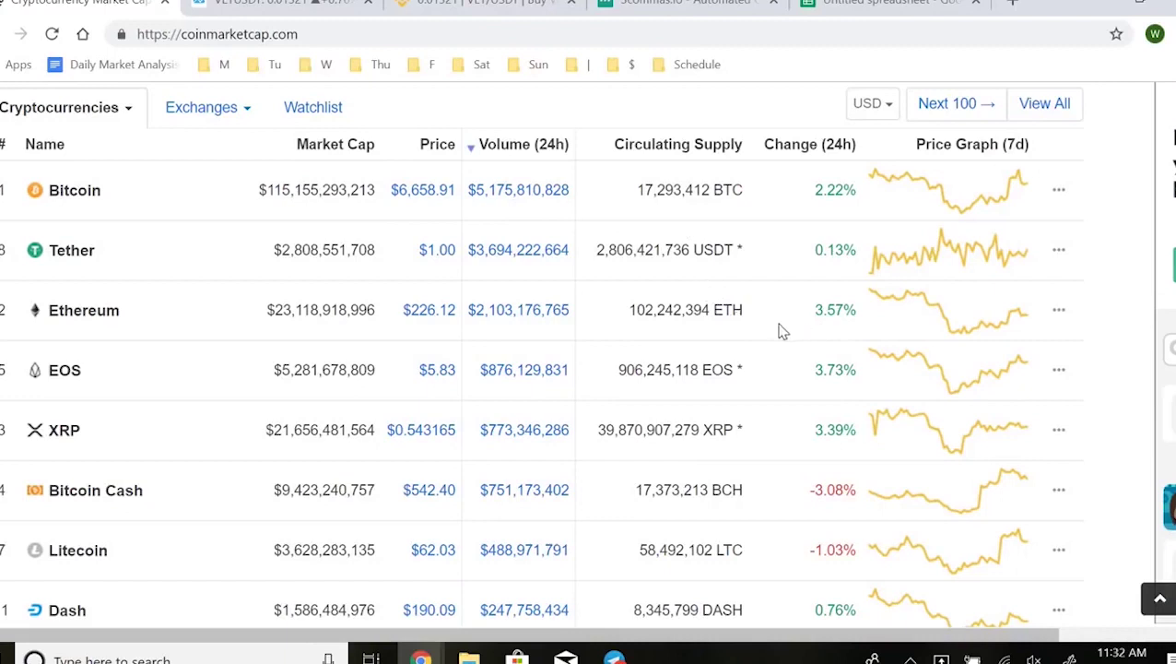
{"action": "scroll", "coordinate": [622, 328], "scroll_direction": "down", "scroll_amount": 1}
{"action": "scroll", "coordinate": [701, 335], "scroll_direction": "up", "scroll_amount": 1}
{"action": "scroll", "coordinate": [894, 369], "scroll_direction": "down", "scroll_amount": 2}
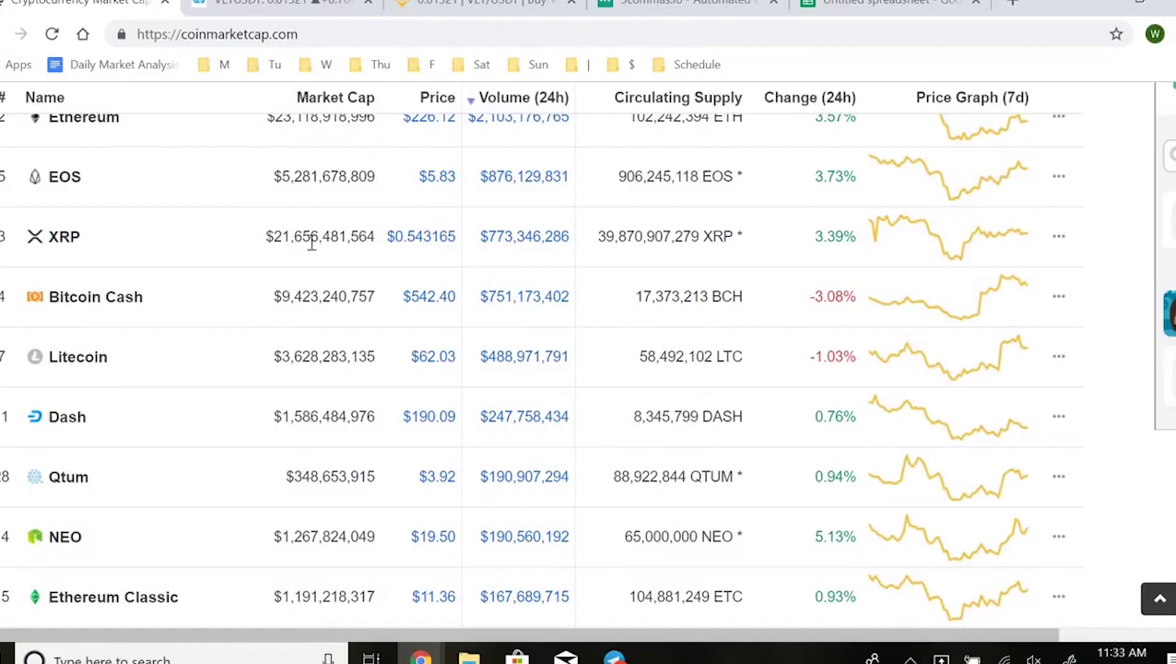
{"action": "scroll", "coordinate": [399, 255], "scroll_direction": "up", "scroll_amount": 2}
Switch to the TradingView chart and examine the recent 5-minute VeChain / TetherUS price movement with its indicators
{"action": "key", "text": "ctrl+Tab"}
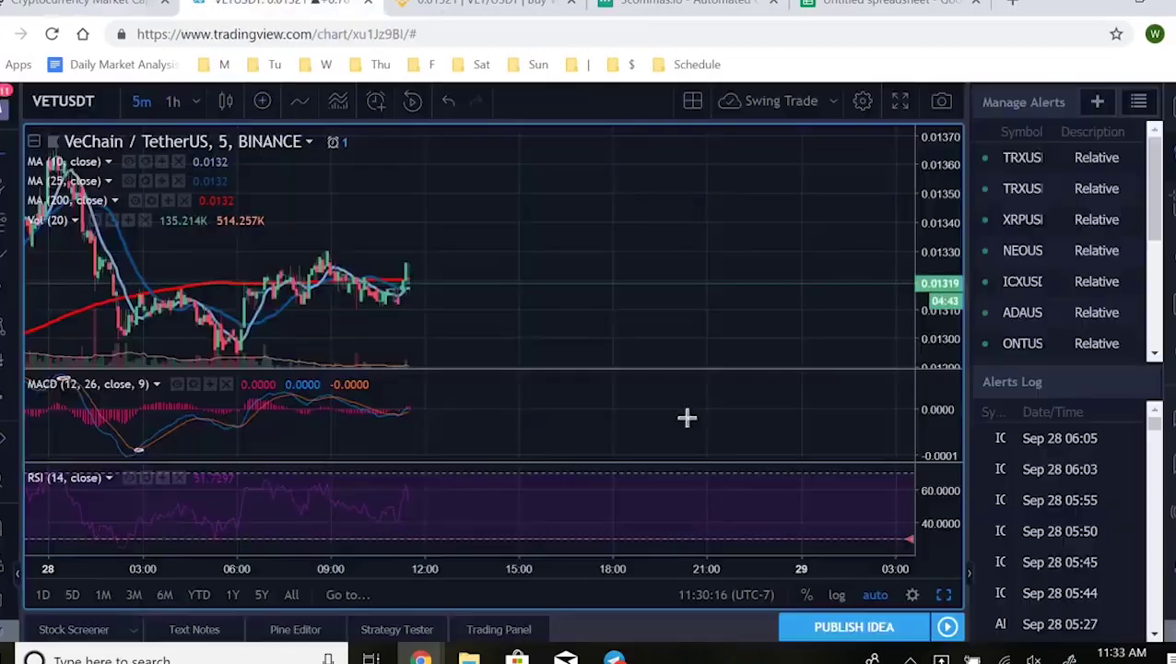
{"action": "scroll", "coordinate": [572, 237], "scroll_direction": "down", "scroll_amount": 3}
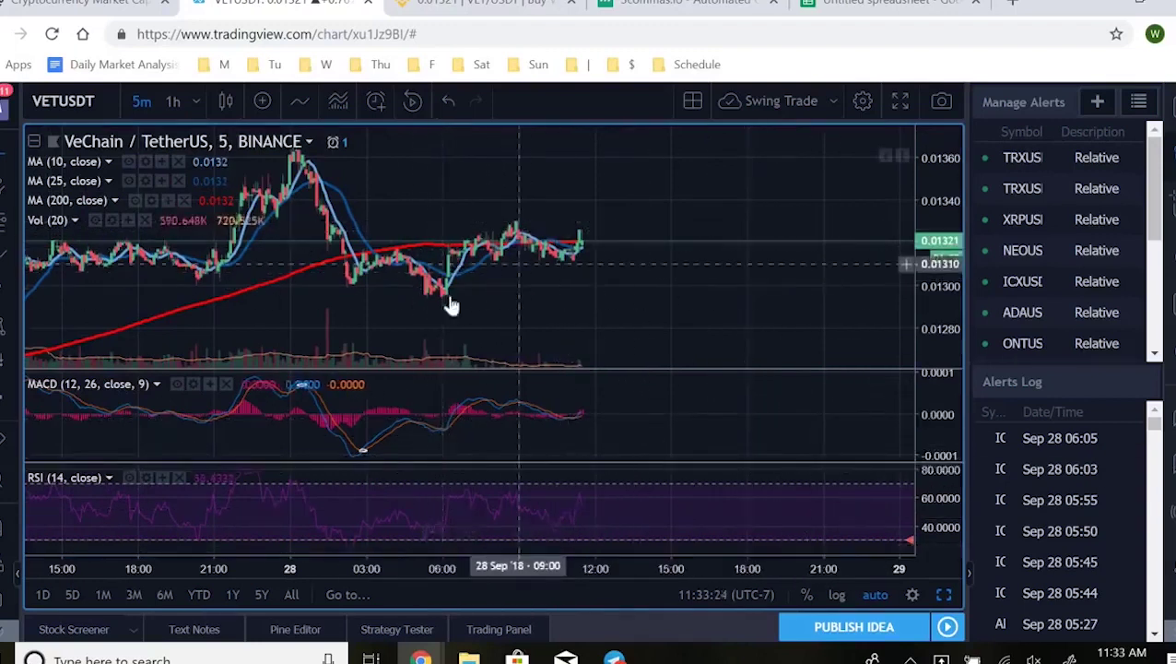
{"action": "scroll", "coordinate": [489, 323], "scroll_direction": "up", "scroll_amount": 2}
{"action": "left_click_drag", "start_coordinate": [495, 328], "coordinate": [609, 316]}
{"action": "left_click_drag", "start_coordinate": [534, 333], "coordinate": [737, 322]}
{"action": "scroll", "coordinate": [591, 312], "scroll_direction": "up", "scroll_amount": 5}
{"action": "left_click_drag", "start_coordinate": [547, 326], "coordinate": [701, 318]}
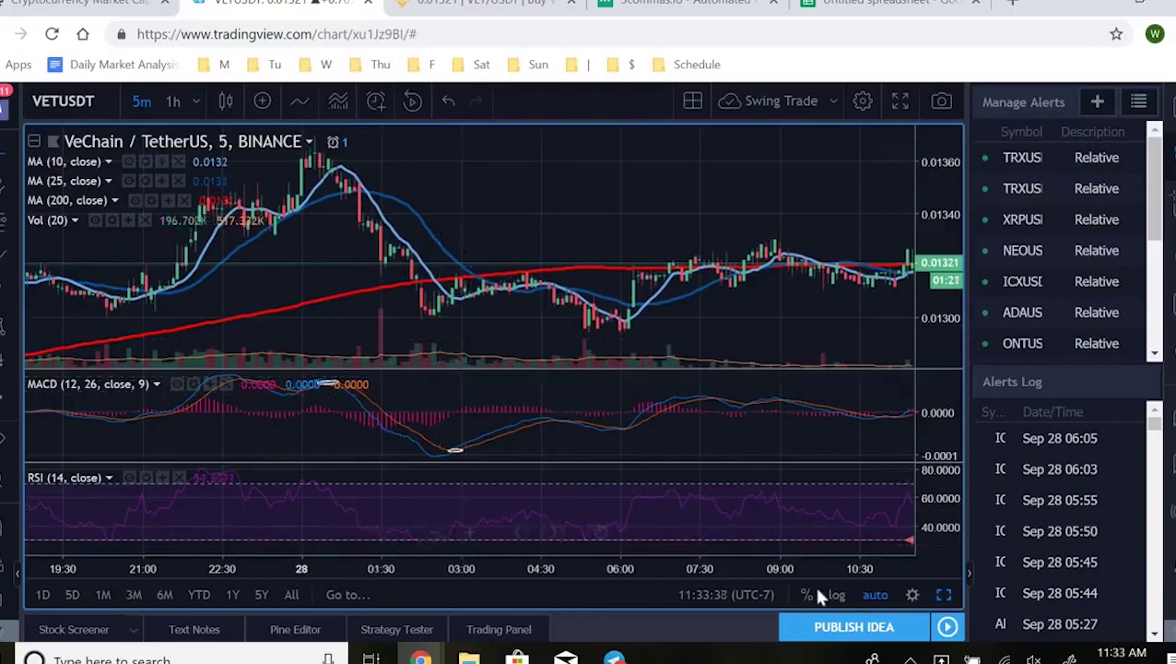
Dismiss the mail notifications covering the chart
{"action": "mouse_move", "coordinate": [910, 544]}
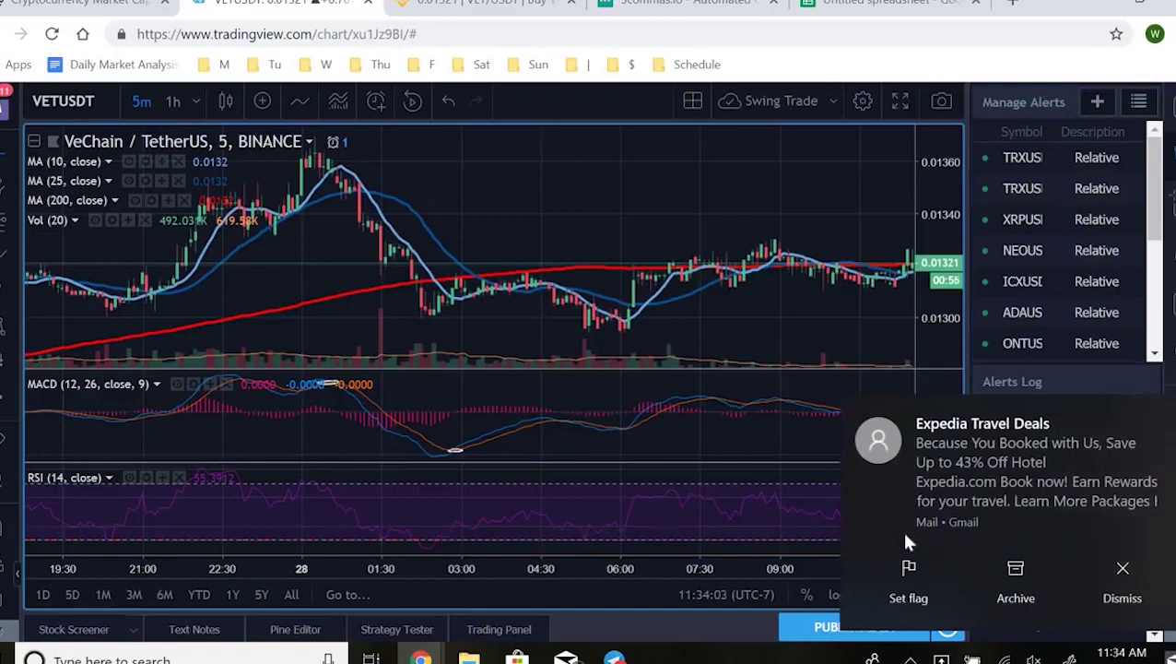
{"action": "left_click", "coordinate": [1165, 601]}
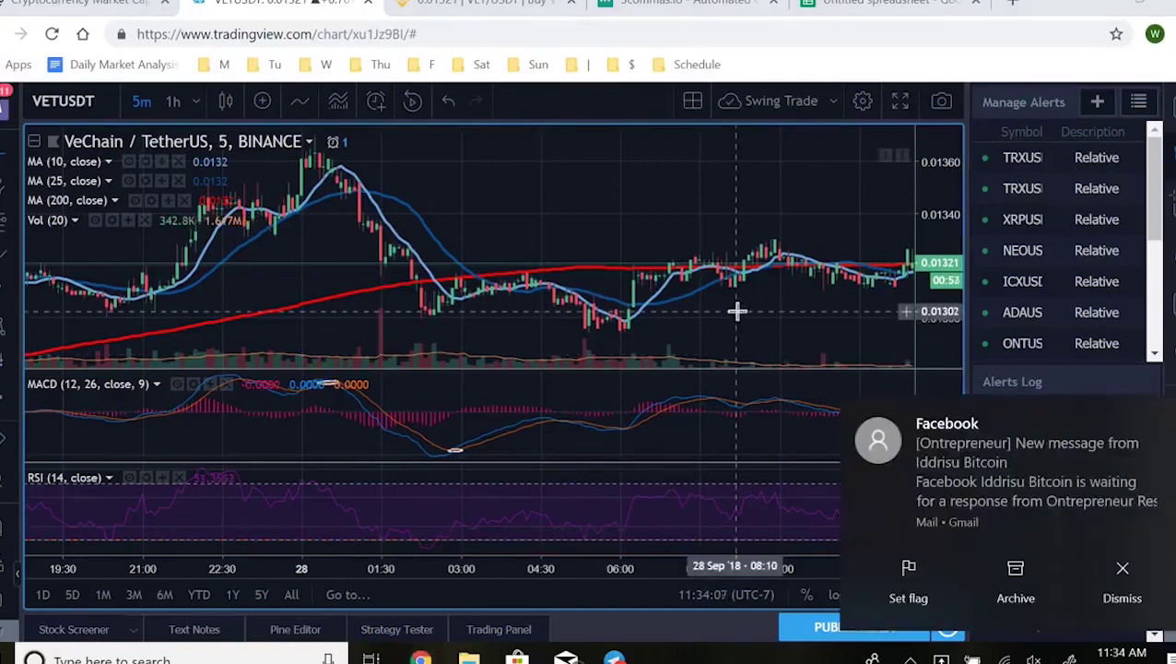
{"action": "left_click", "coordinate": [1121, 571]}
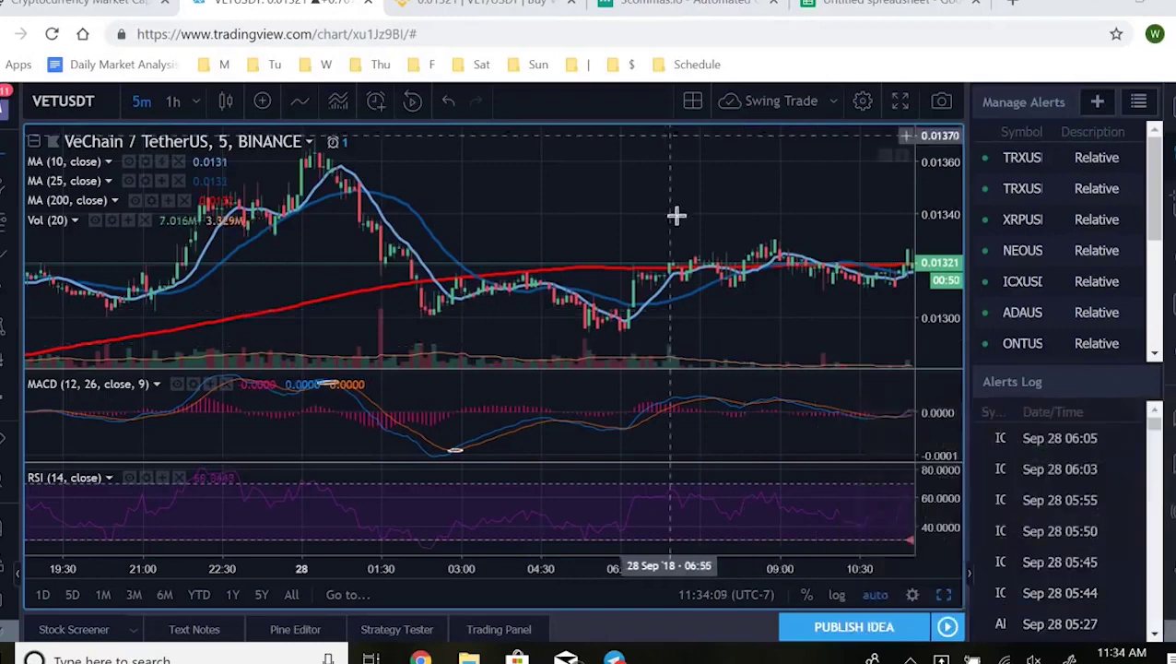
Examine the VETUSDT price dip early on 28 September against the MACD crossover and the RSI
{"action": "left_click_drag", "start_coordinate": [594, 199], "coordinate": [609, 192]}
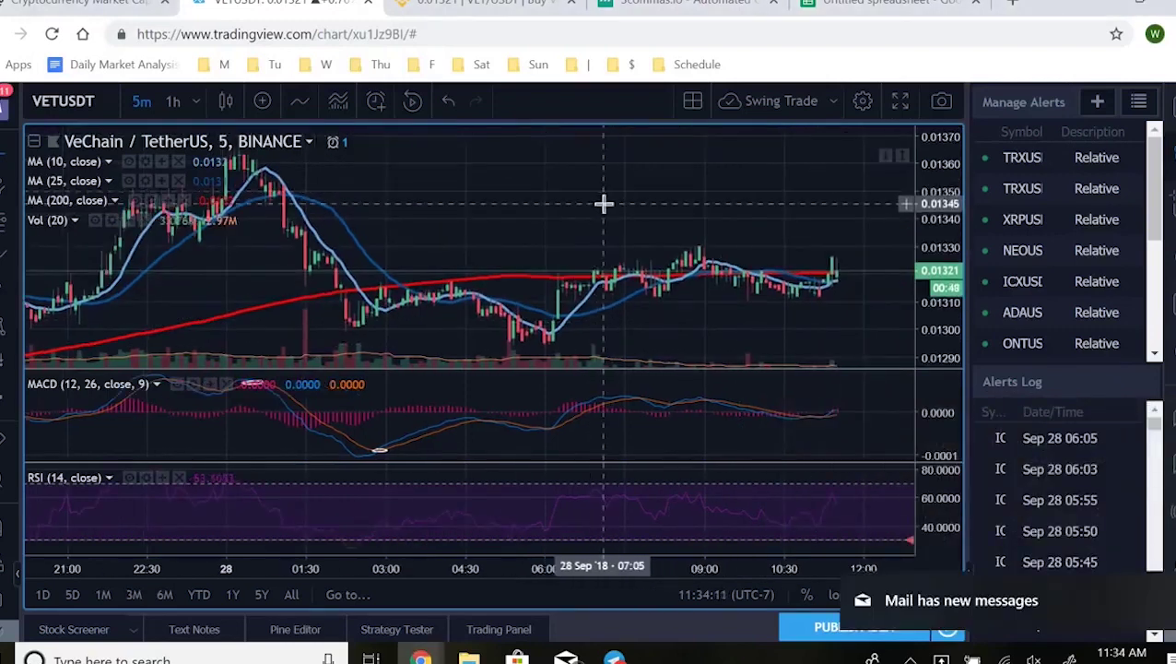
{"action": "scroll", "coordinate": [606, 202], "scroll_direction": "down", "scroll_amount": 2}
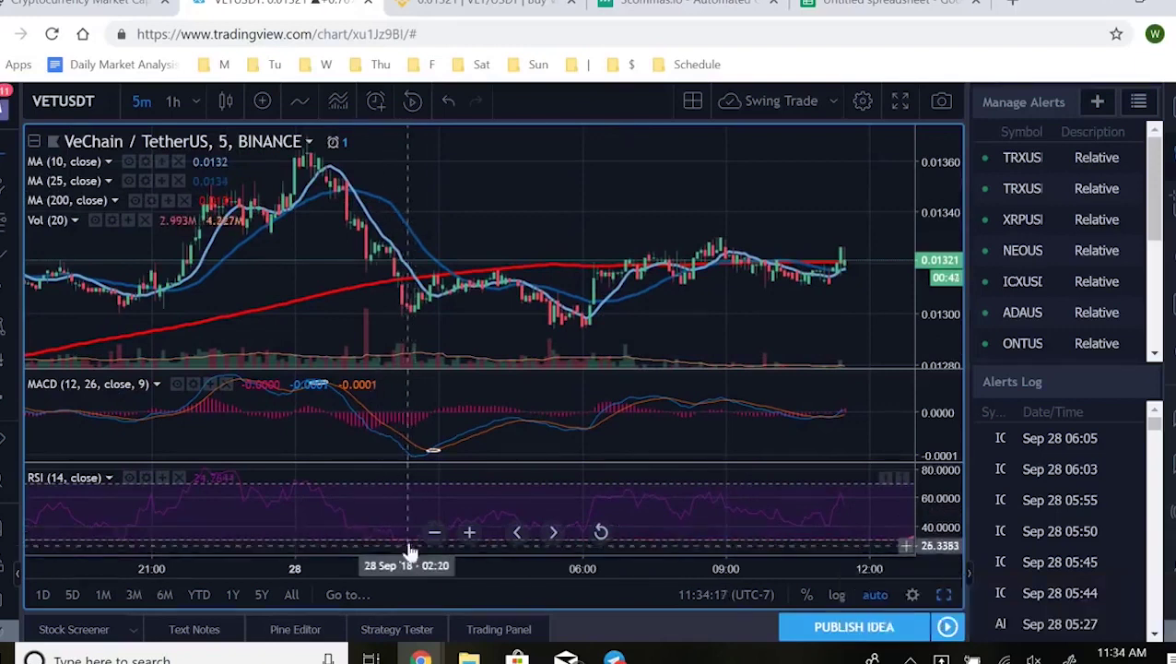
{"action": "left_click_drag", "start_coordinate": [471, 311], "coordinate": [797, 285]}
{"action": "scroll", "coordinate": [717, 295], "scroll_direction": "up", "scroll_amount": 9}
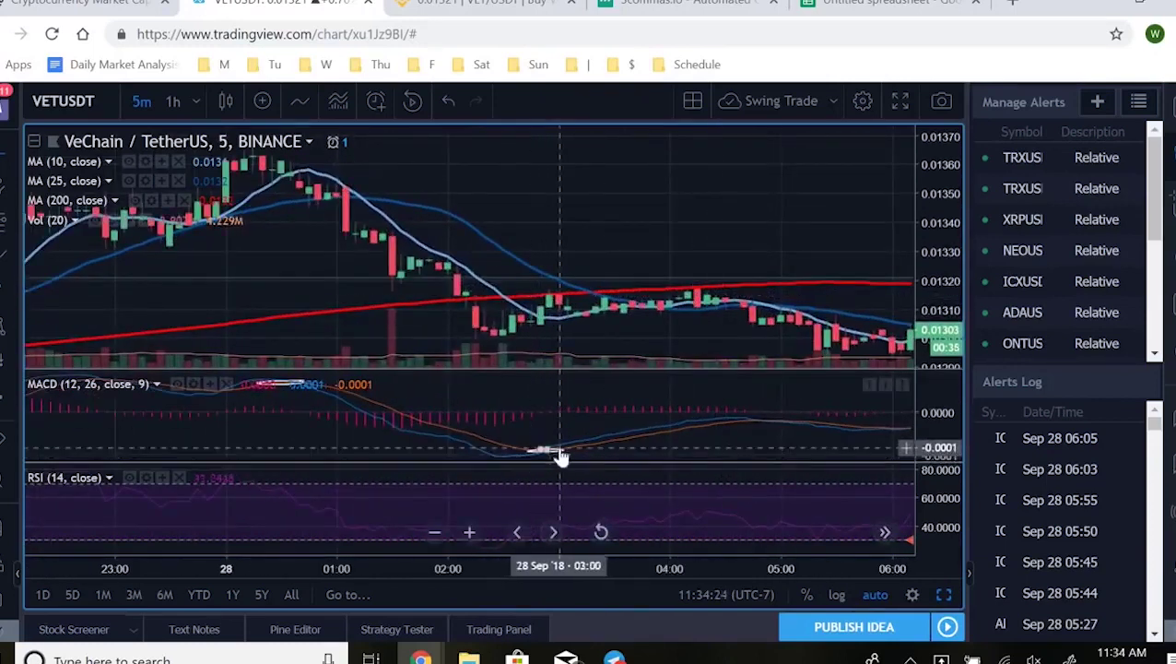
{"action": "scroll", "coordinate": [599, 345], "scroll_direction": "down", "scroll_amount": 5}
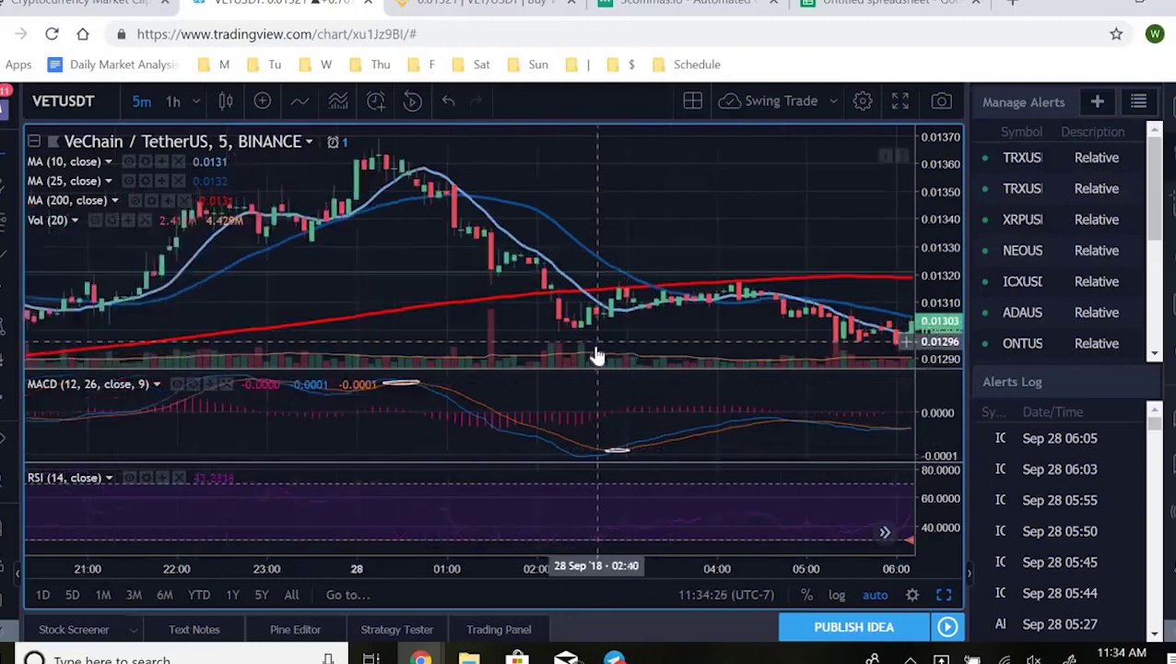
{"action": "scroll", "coordinate": [780, 302], "scroll_direction": "down", "scroll_amount": 3}
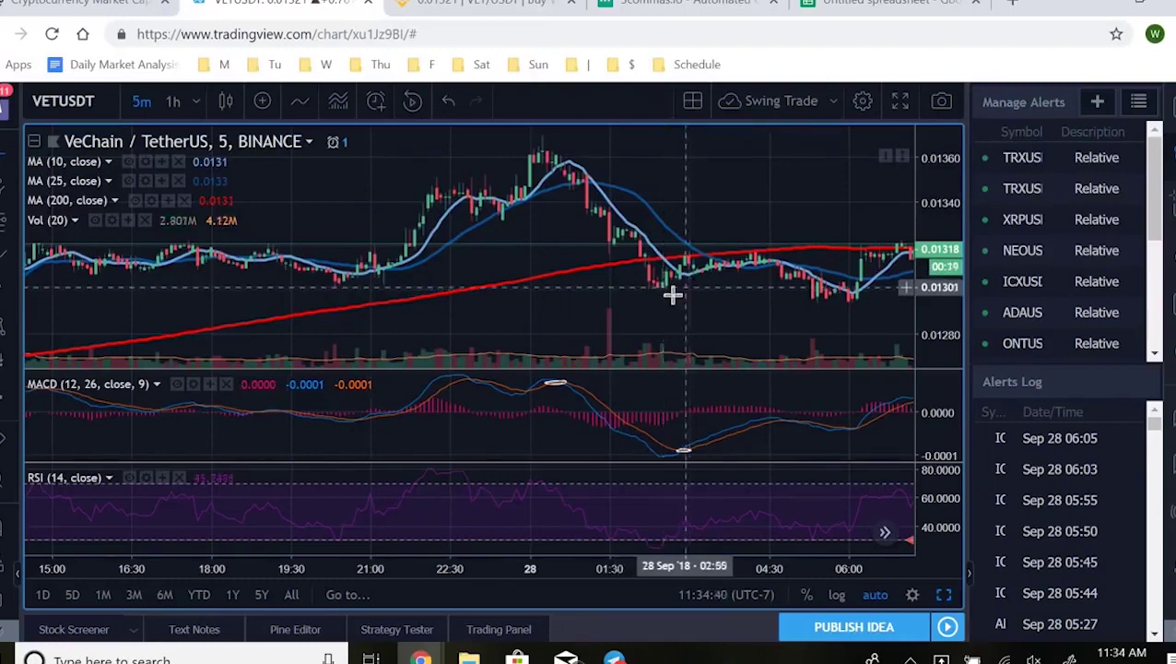
{"action": "left_click_drag", "start_coordinate": [664, 296], "coordinate": [654, 299]}
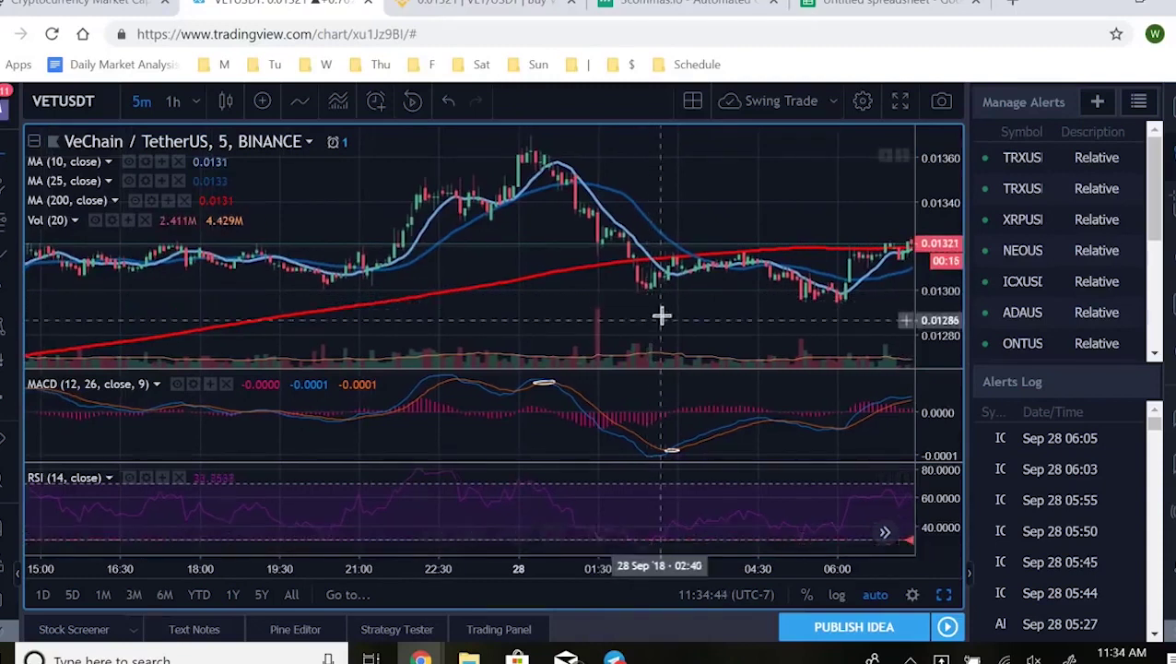
{"action": "left_click_drag", "start_coordinate": [633, 319], "coordinate": [562, 312]}
Switch to the Binance VET/USDT trading page and inspect the depth chart and the limit order form
{"action": "key", "text": "ctrl+Tab"}
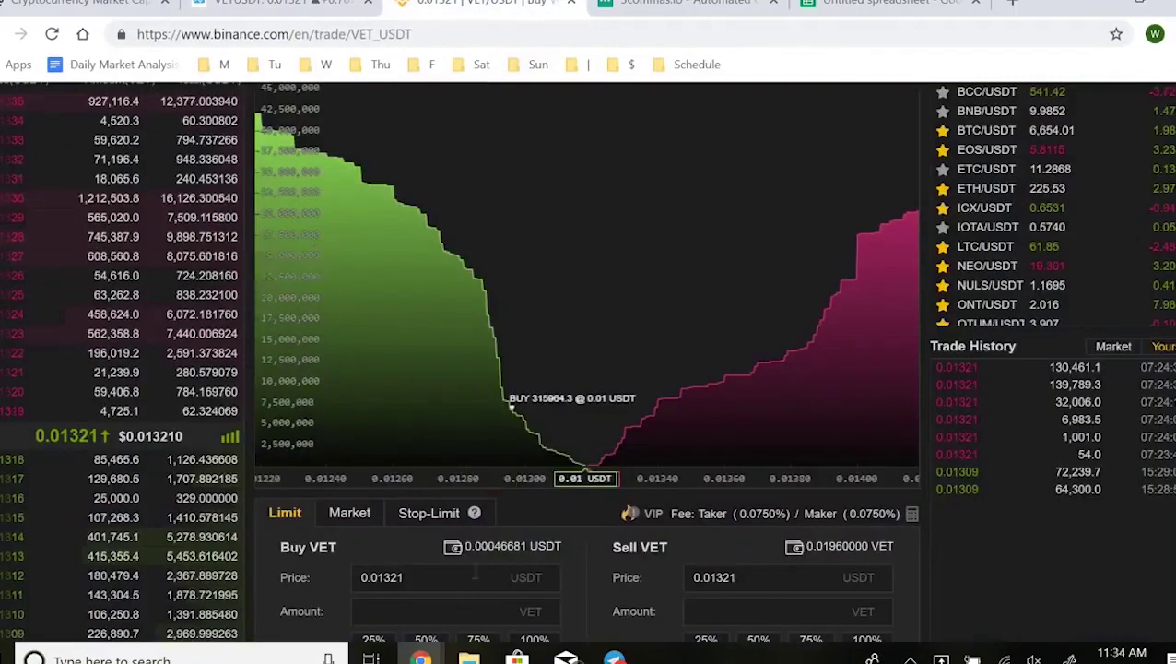
{"action": "scroll", "coordinate": [544, 525], "scroll_direction": "down", "scroll_amount": 3}
{"action": "scroll", "coordinate": [733, 485], "scroll_direction": "up", "scroll_amount": 4}
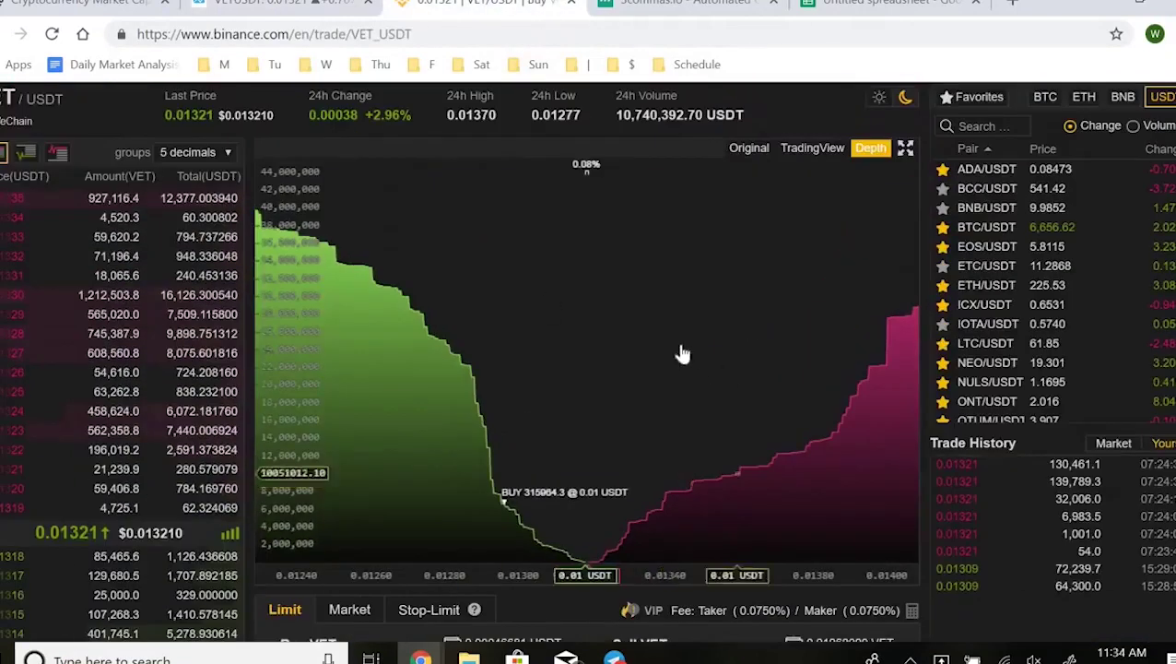
{"action": "scroll", "coordinate": [573, 592], "scroll_direction": "down", "scroll_amount": 1}
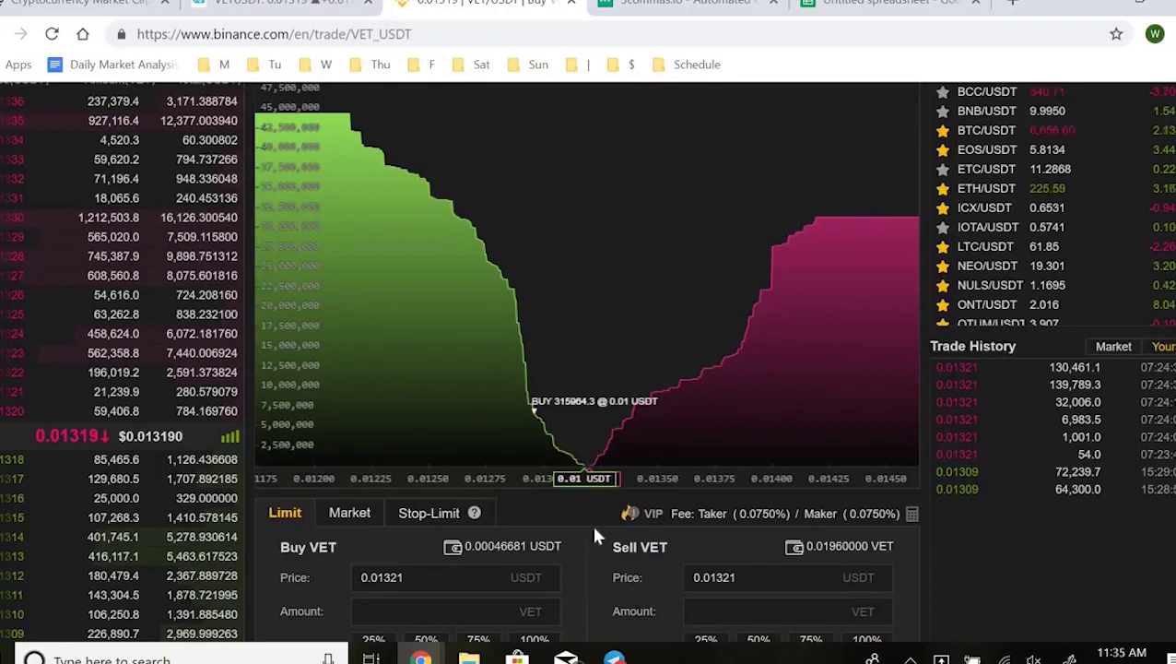
{"action": "scroll", "coordinate": [470, 534], "scroll_direction": "down", "scroll_amount": 1}
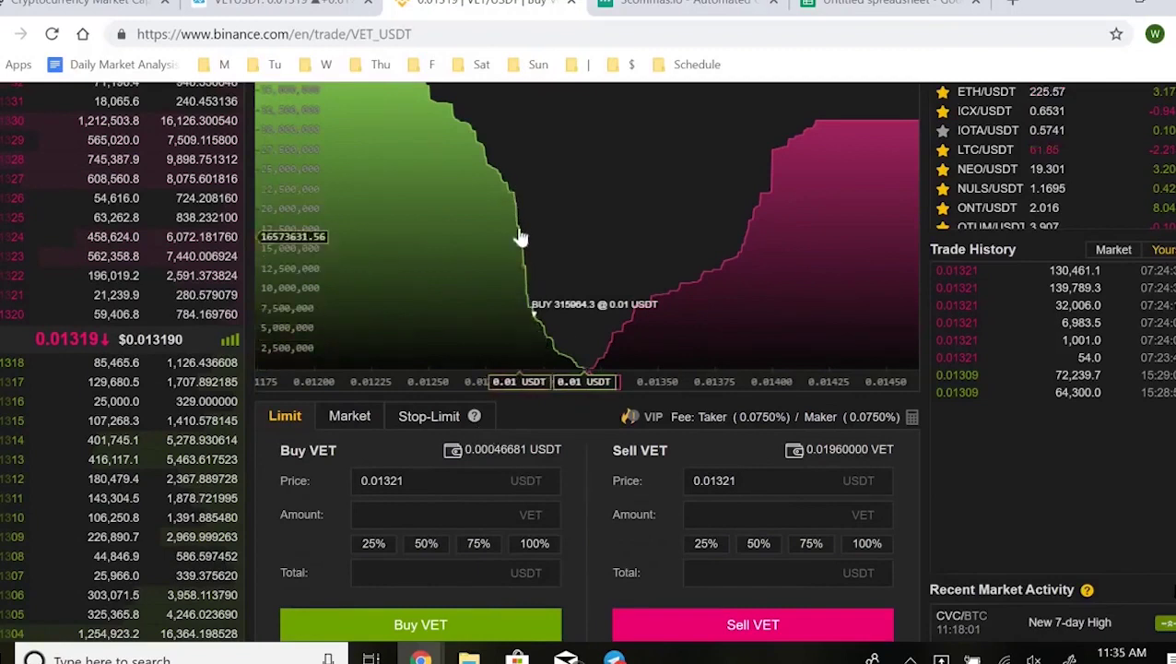
Compare the VETUSDT dip on the TradingView chart with the Binance order form and the buy orders in the order book
{"action": "key", "text": "ctrl+shift+Tab"}
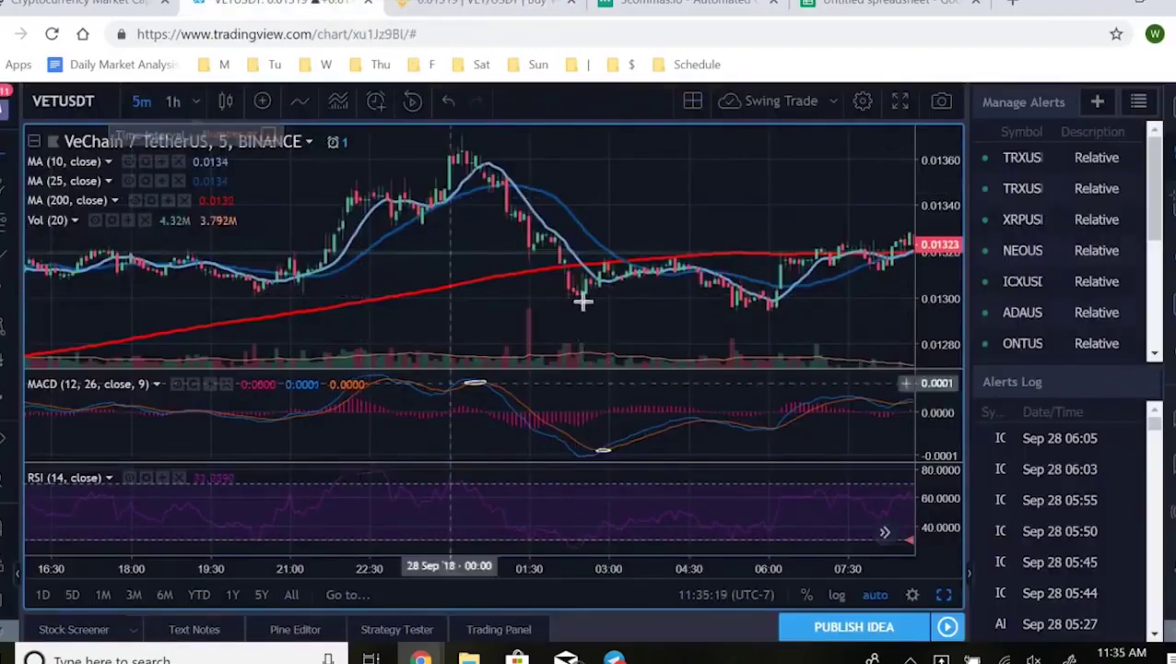
{"action": "key", "text": "ctrl+Tab"}
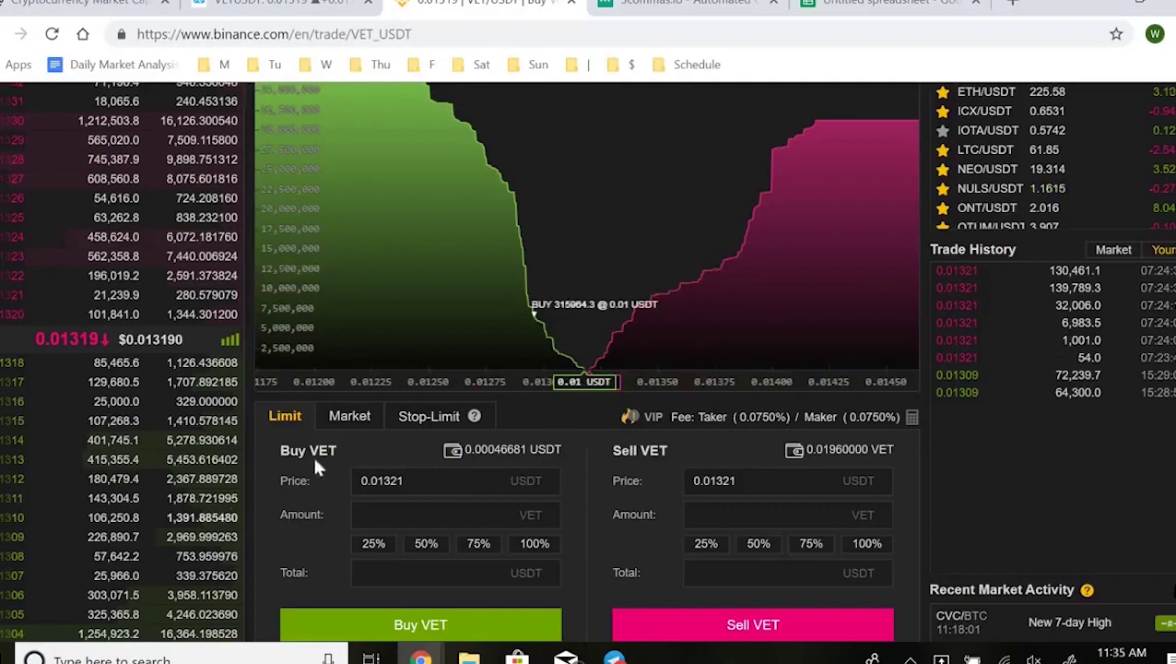
{"action": "scroll", "coordinate": [309, 471], "scroll_direction": "down", "scroll_amount": 1}
{"action": "scroll", "coordinate": [354, 409], "scroll_direction": "up", "scroll_amount": 2}
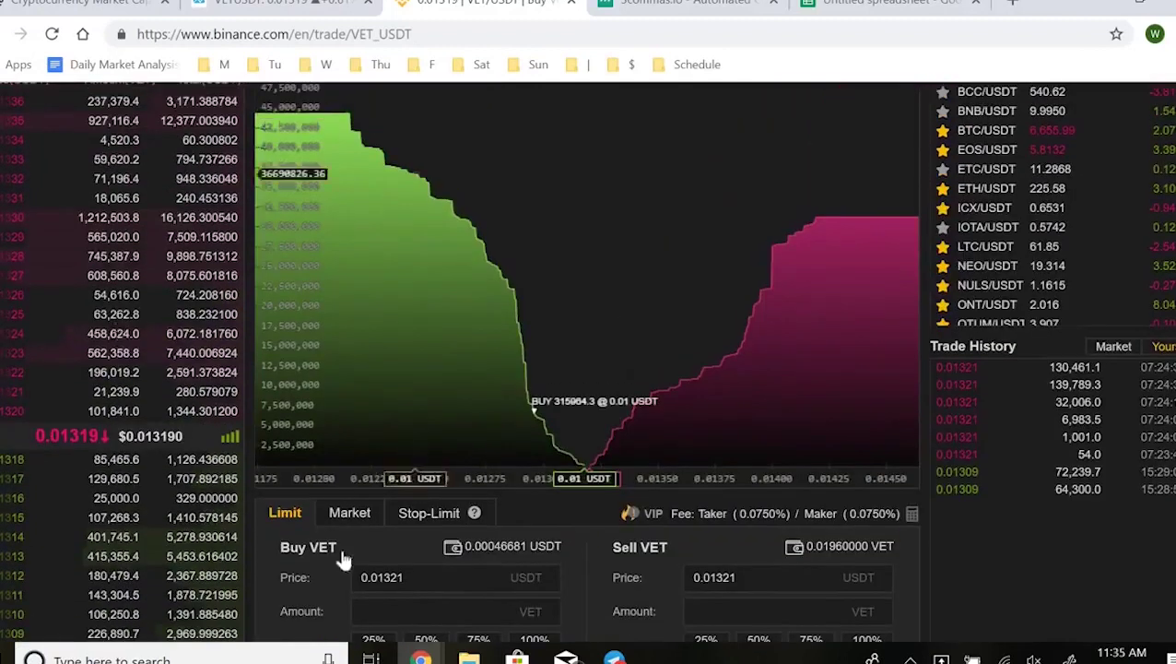
{"action": "scroll", "coordinate": [354, 547], "scroll_direction": "up", "scroll_amount": 2}
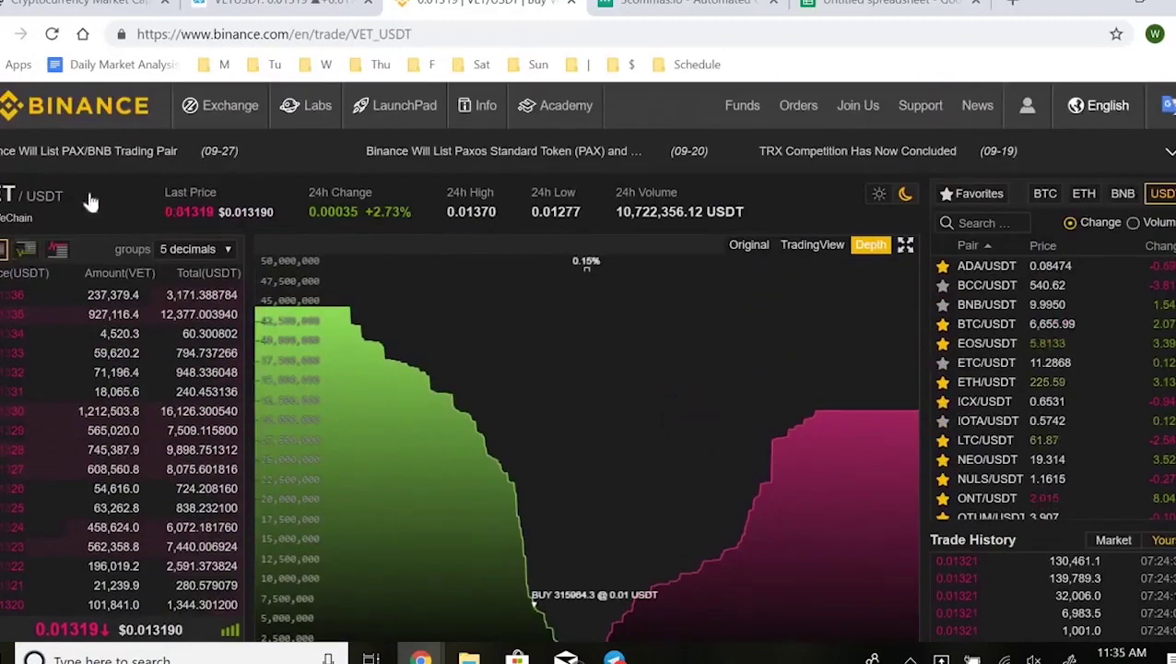
{"action": "scroll", "coordinate": [441, 514], "scroll_direction": "down", "scroll_amount": 2}
{"action": "scroll", "coordinate": [325, 553], "scroll_direction": "down", "scroll_amount": 1}
{"action": "scroll", "coordinate": [304, 546], "scroll_direction": "down", "scroll_amount": 1}
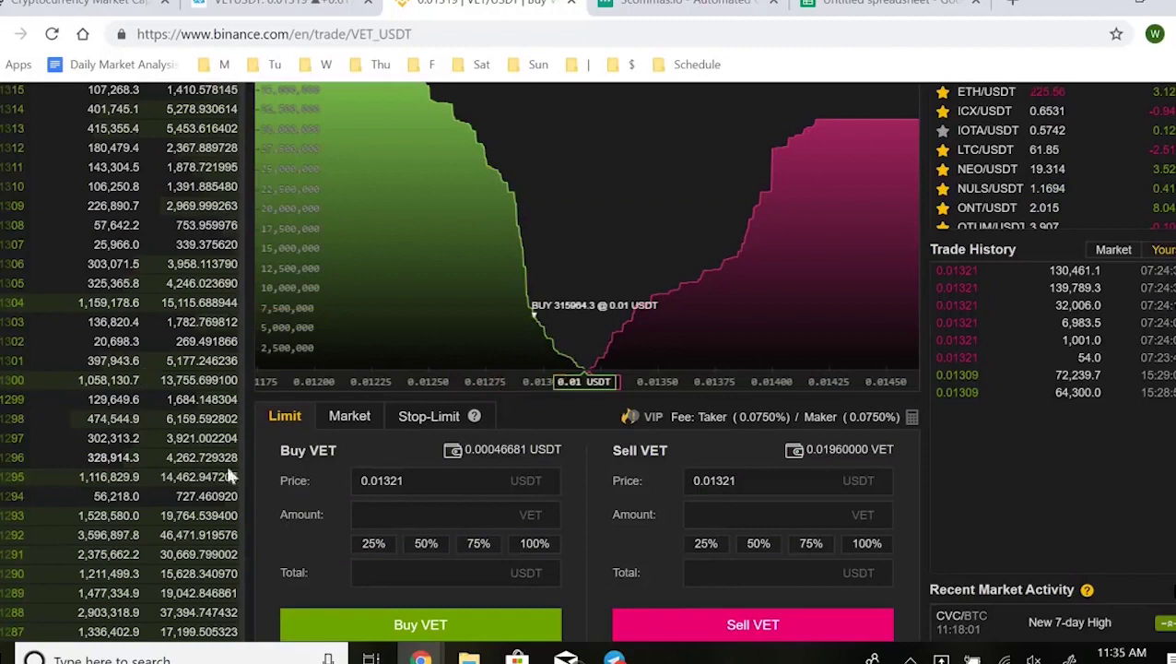
Examine the size of the VET buy orders in the Binance order book around the 0.01300 and 0.01287 price levels
{"action": "scroll", "coordinate": [178, 498], "scroll_direction": "down", "scroll_amount": 3}
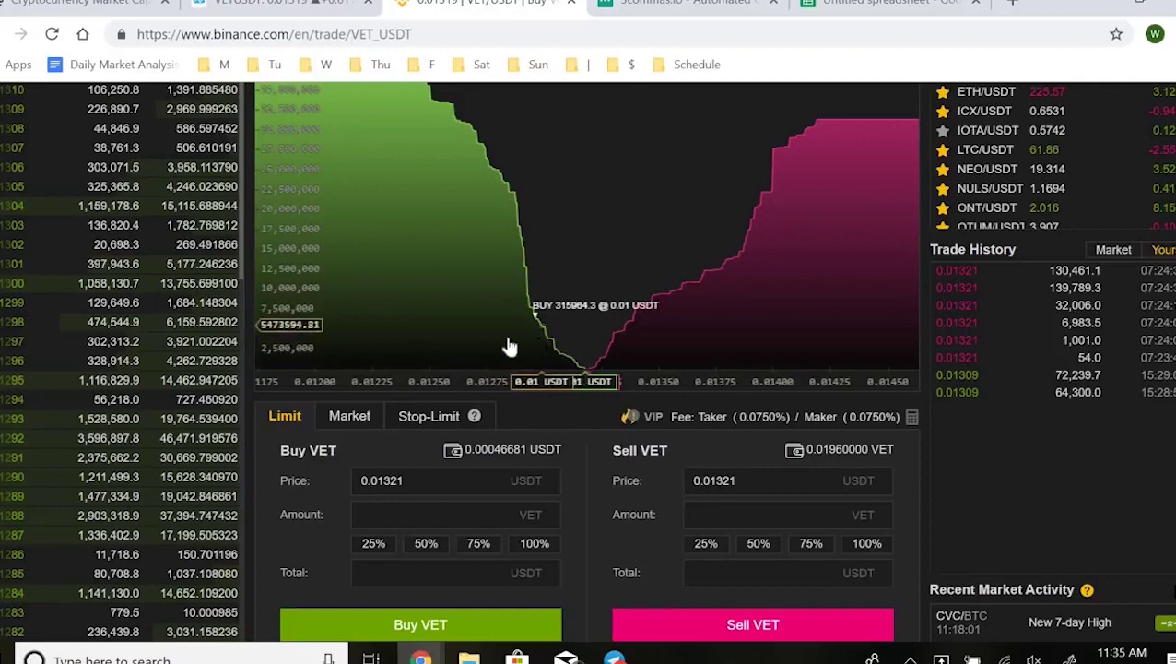
{"action": "scroll", "coordinate": [133, 328], "scroll_direction": "up", "scroll_amount": 5}
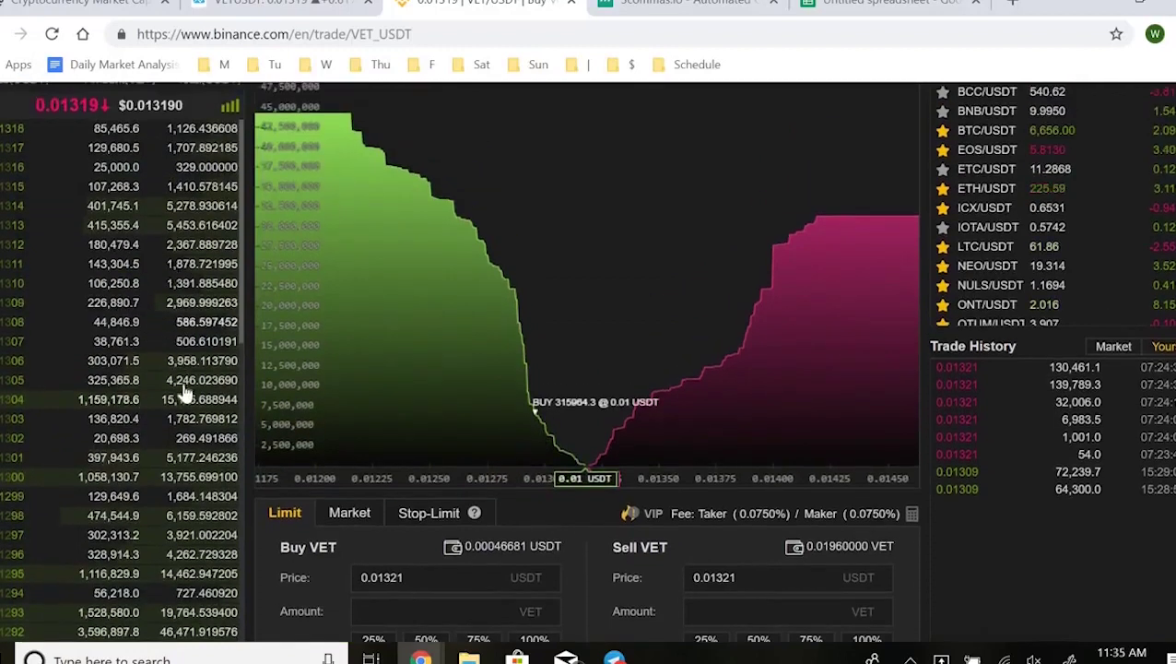
{"action": "scroll", "coordinate": [185, 415], "scroll_direction": "down", "scroll_amount": 2}
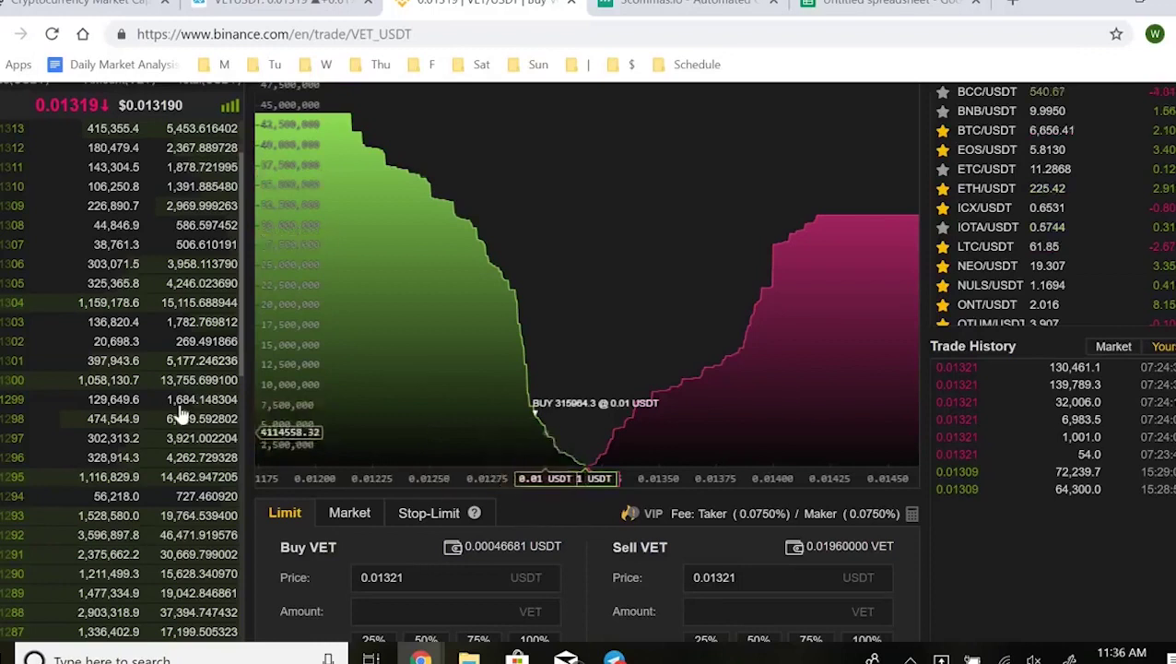
{"action": "scroll", "coordinate": [173, 438], "scroll_direction": "down", "scroll_amount": 2}
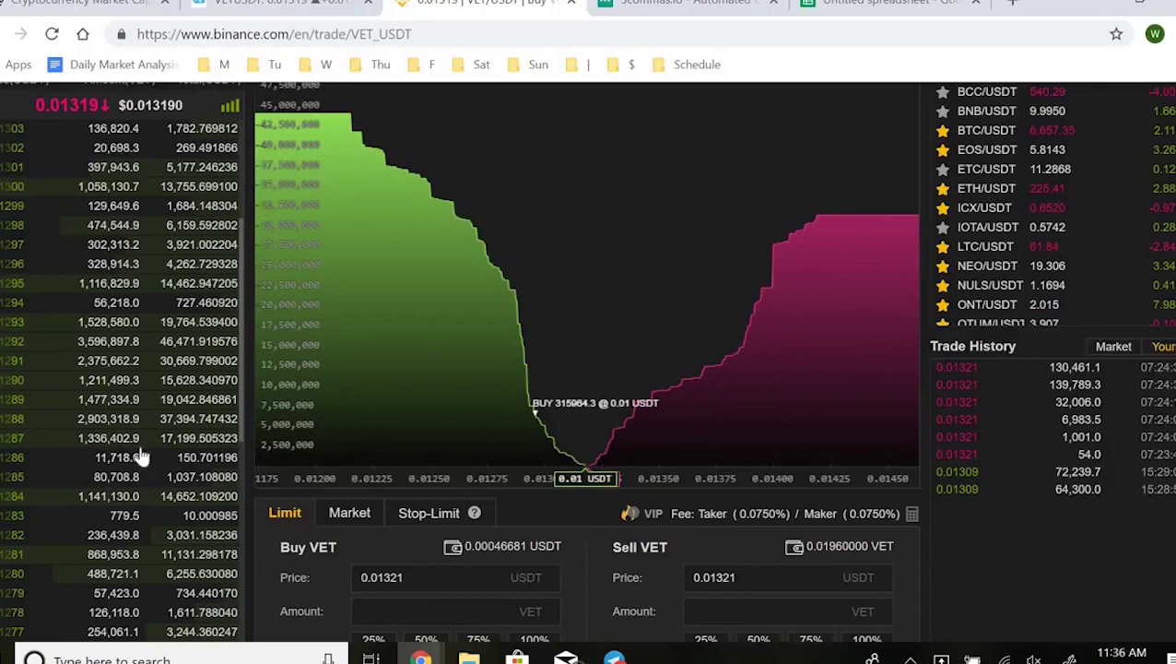
{"action": "scroll", "coordinate": [201, 380], "scroll_direction": "up", "scroll_amount": 2}
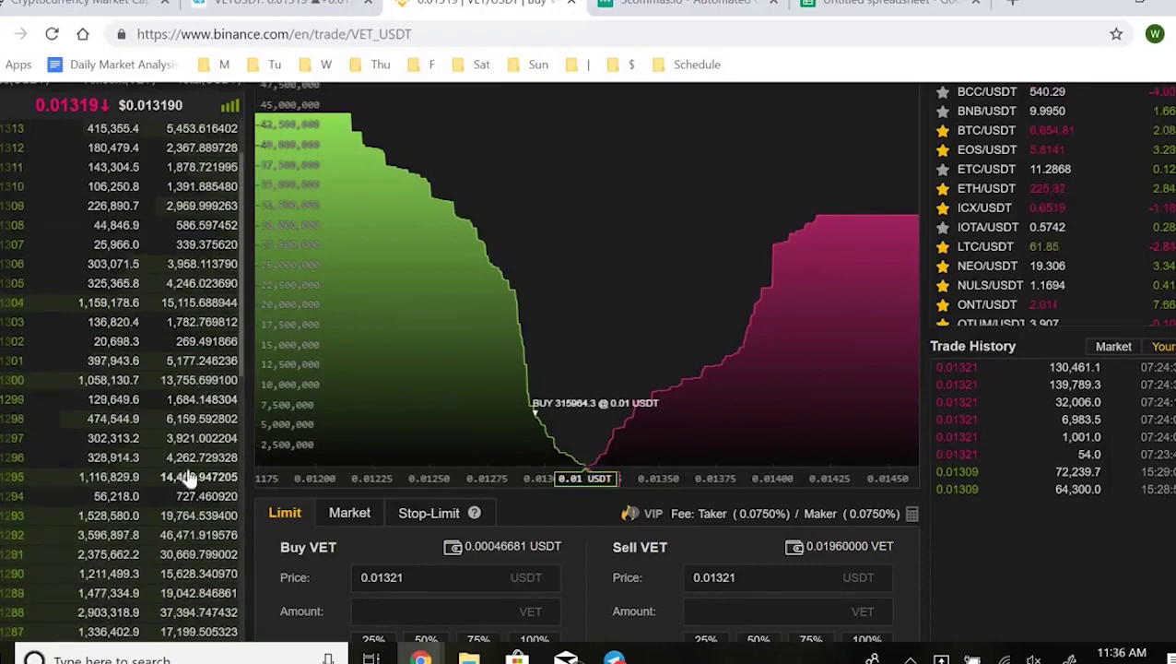
Switch back to the TradingView VETUSDT chart and examine the latest 5-minute price action back to 27 September
{"action": "key", "text": "ctrl+shift+Tab"}
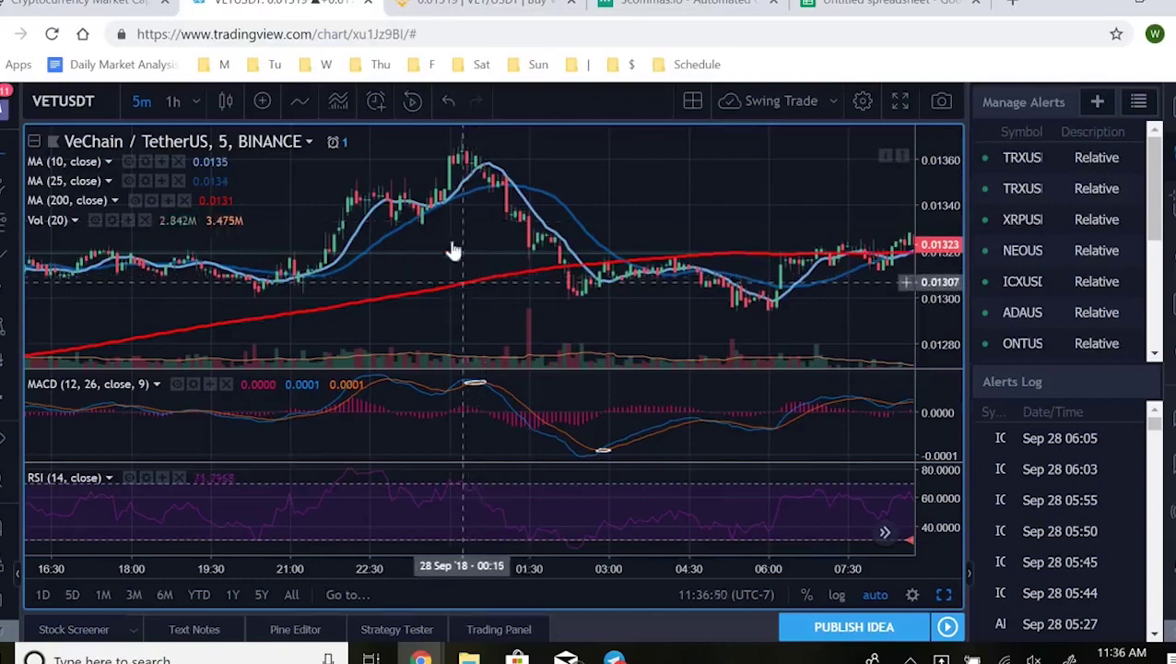
{"action": "left_click_drag", "start_coordinate": [701, 221], "coordinate": [553, 199]}
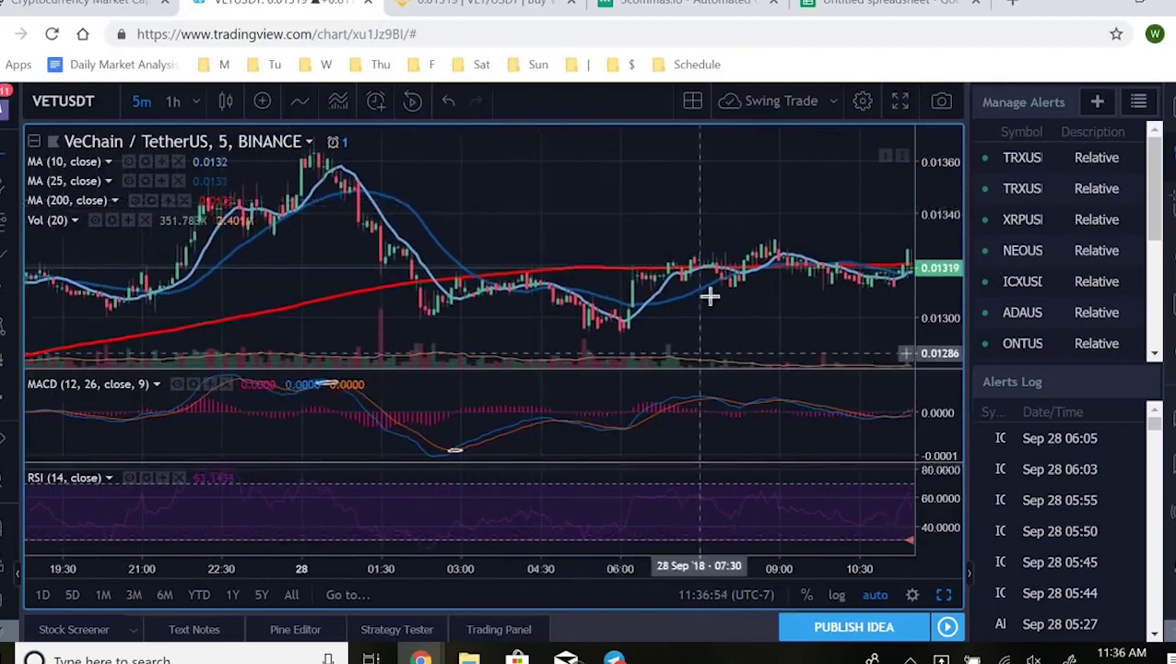
{"action": "scroll", "coordinate": [694, 257], "scroll_direction": "down", "scroll_amount": 2}
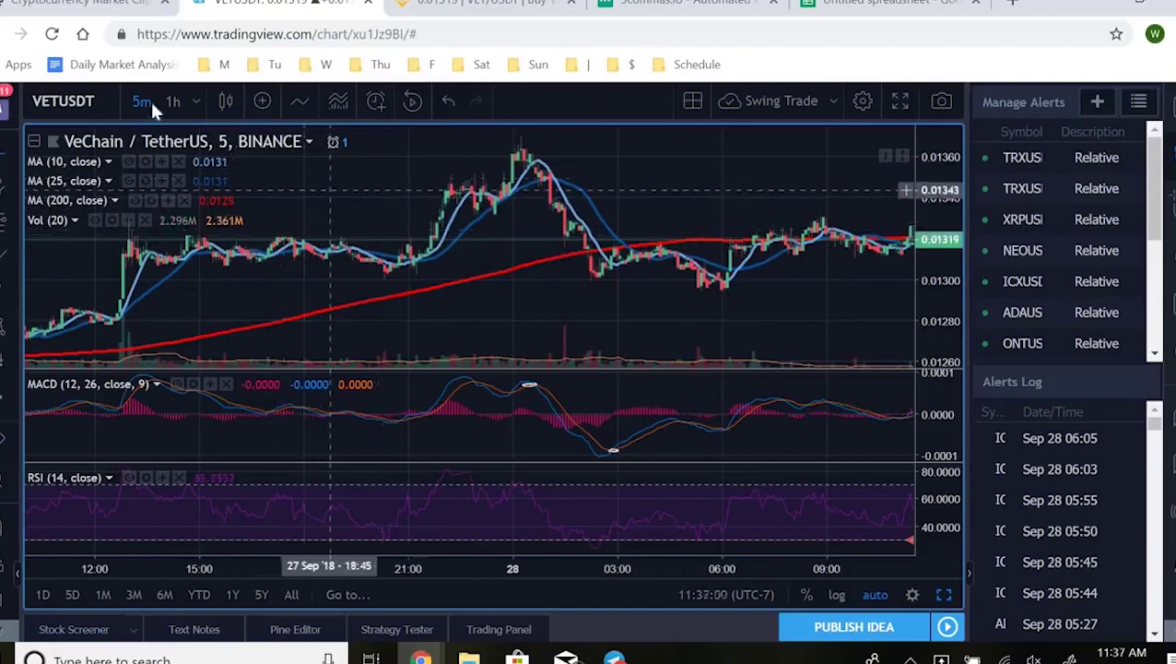
Set the VETUSDT chart to the 1-hour interval and examine the 25 September low against the MACD and RSI
{"action": "left_click", "coordinate": [185, 97]}
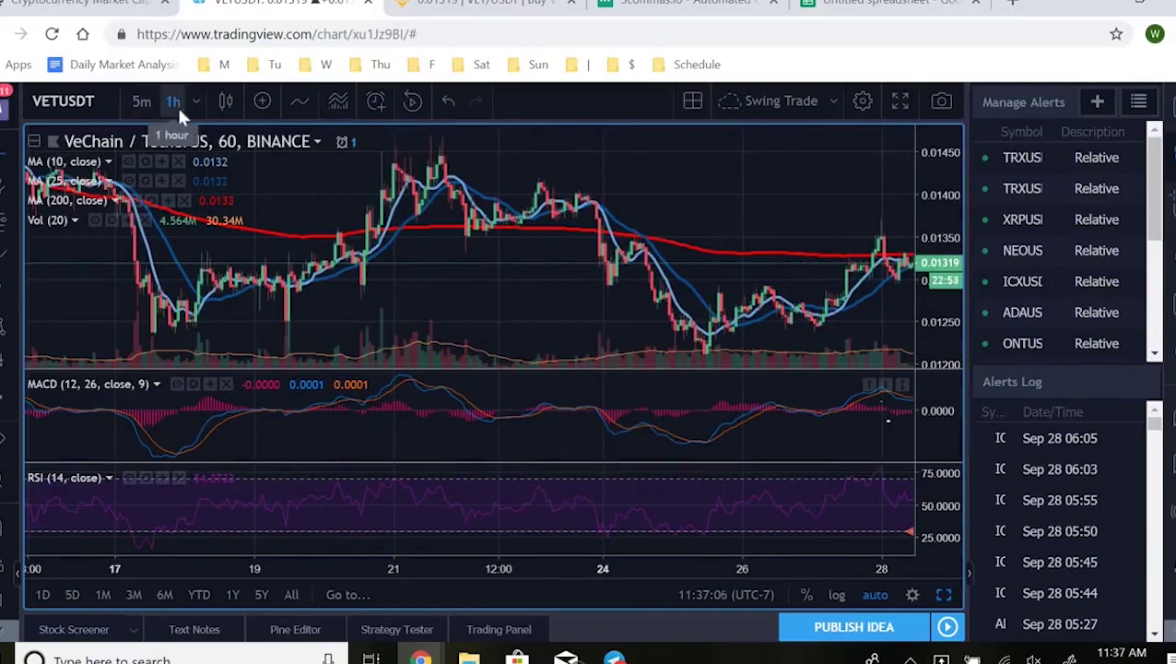
{"action": "scroll", "coordinate": [715, 236], "scroll_direction": "down", "scroll_amount": 2}
{"action": "scroll", "coordinate": [646, 329], "scroll_direction": "down", "scroll_amount": 2}
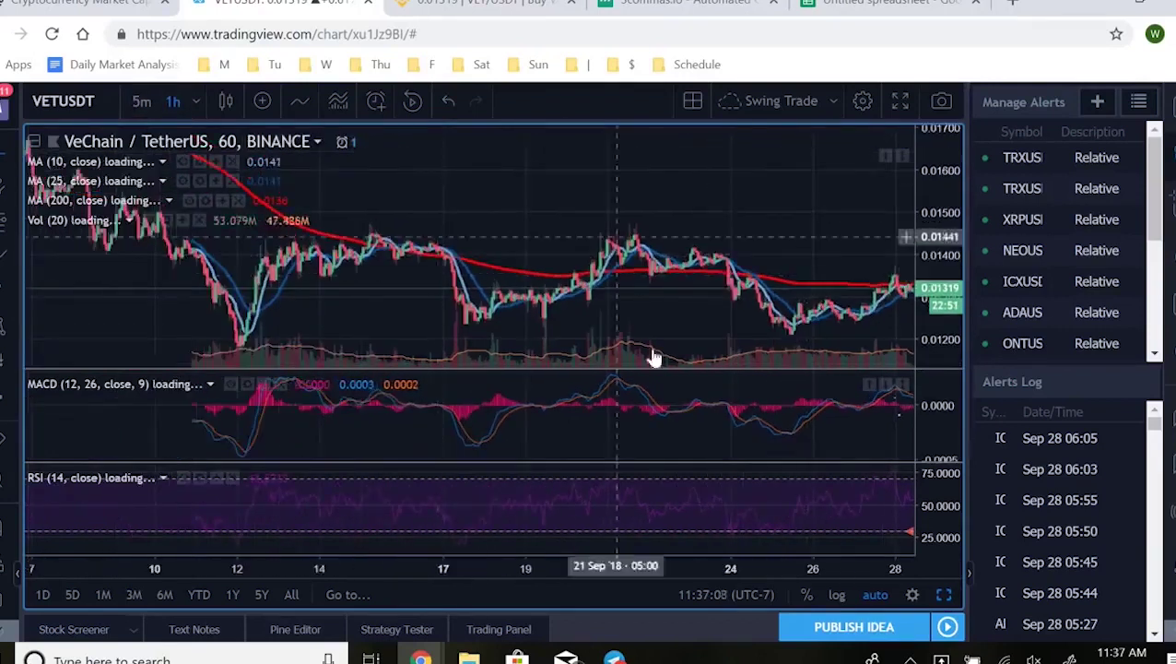
{"action": "left_click_drag", "start_coordinate": [773, 228], "coordinate": [588, 229]}
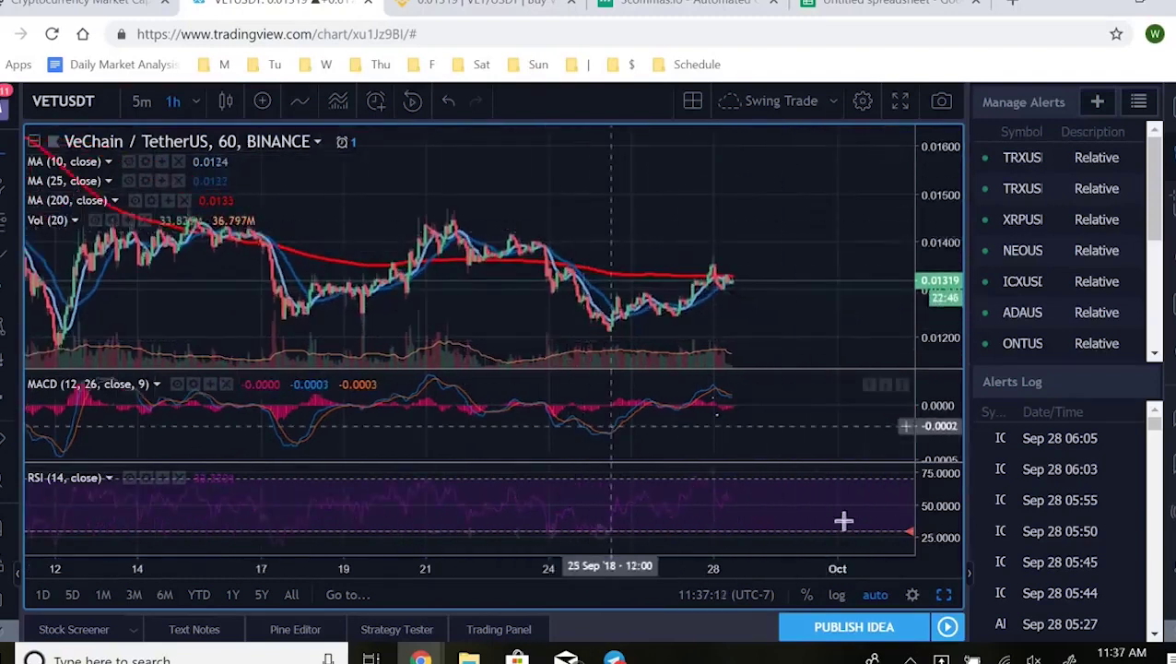
{"action": "mouse_move", "coordinate": [906, 533]}
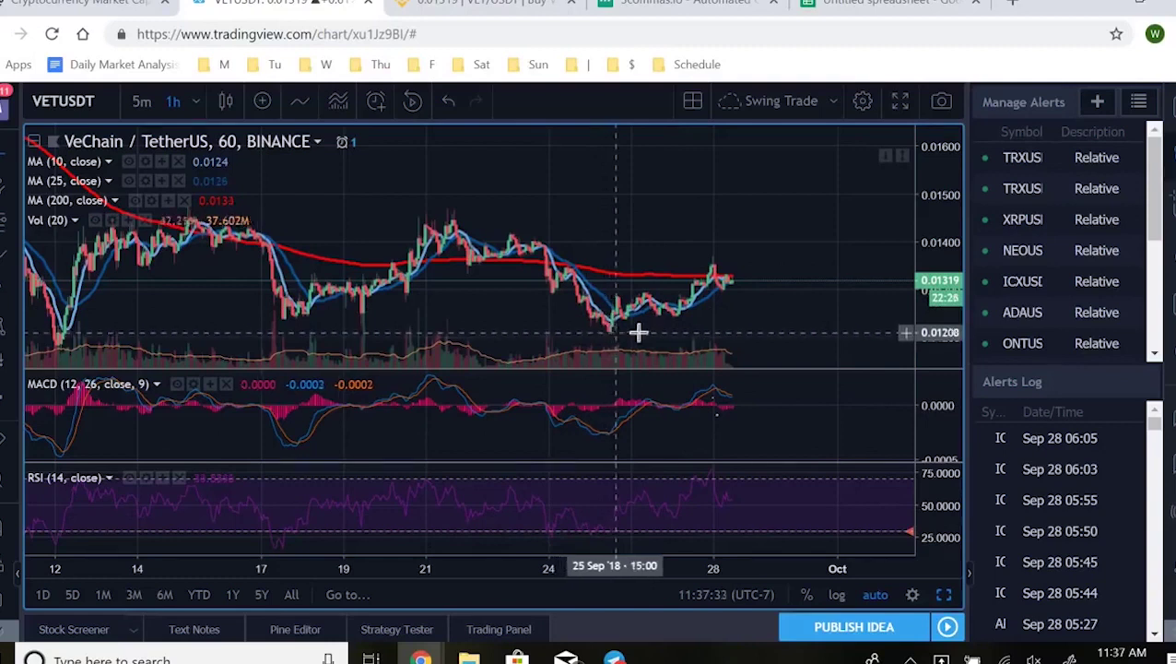
{"action": "scroll", "coordinate": [638, 277], "scroll_direction": "up", "scroll_amount": 2}
Return to the Binance VET/USDT page and inspect the depth chart together with the buy and sell sides of the order book
{"action": "left_click", "coordinate": [489, 2]}
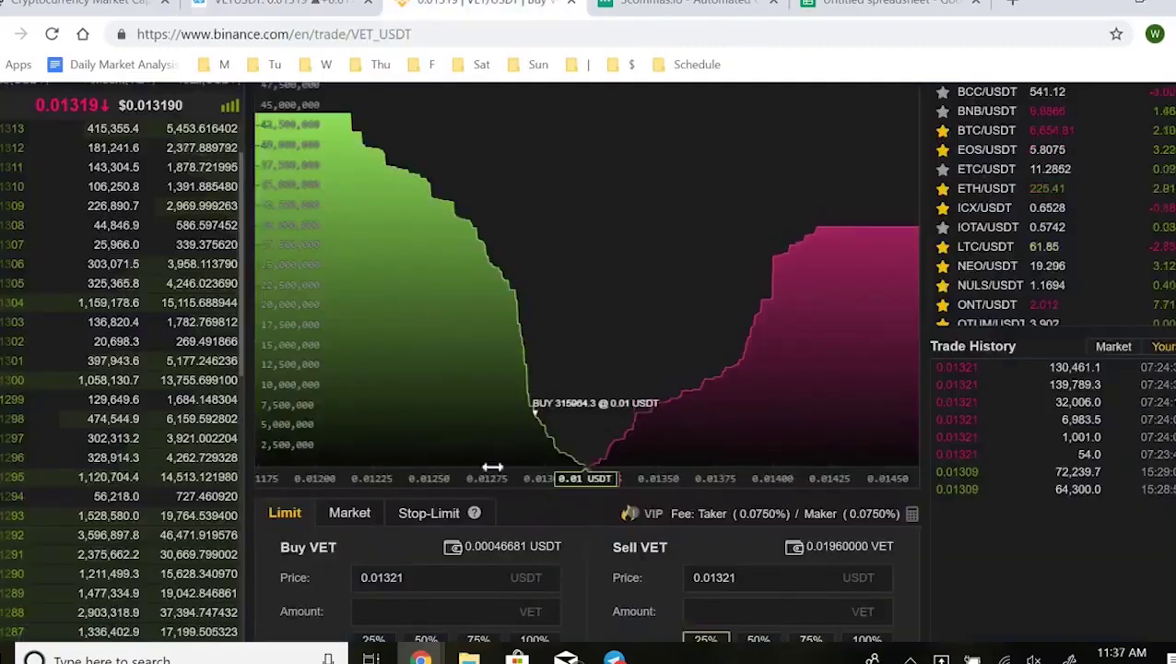
{"action": "scroll", "coordinate": [88, 424], "scroll_direction": "down", "scroll_amount": 4}
{"action": "scroll", "coordinate": [96, 240], "scroll_direction": "up", "scroll_amount": 5}
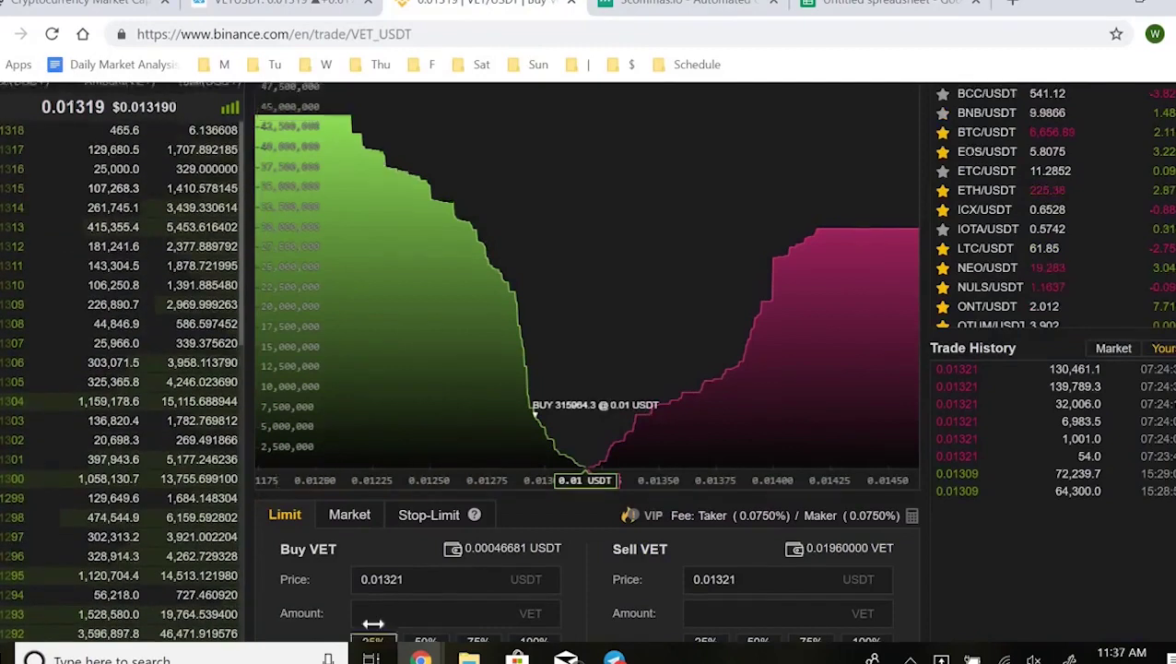
{"action": "scroll", "coordinate": [184, 442], "scroll_direction": "up", "scroll_amount": 2}
{"action": "scroll", "coordinate": [212, 295], "scroll_direction": "up", "scroll_amount": 4}
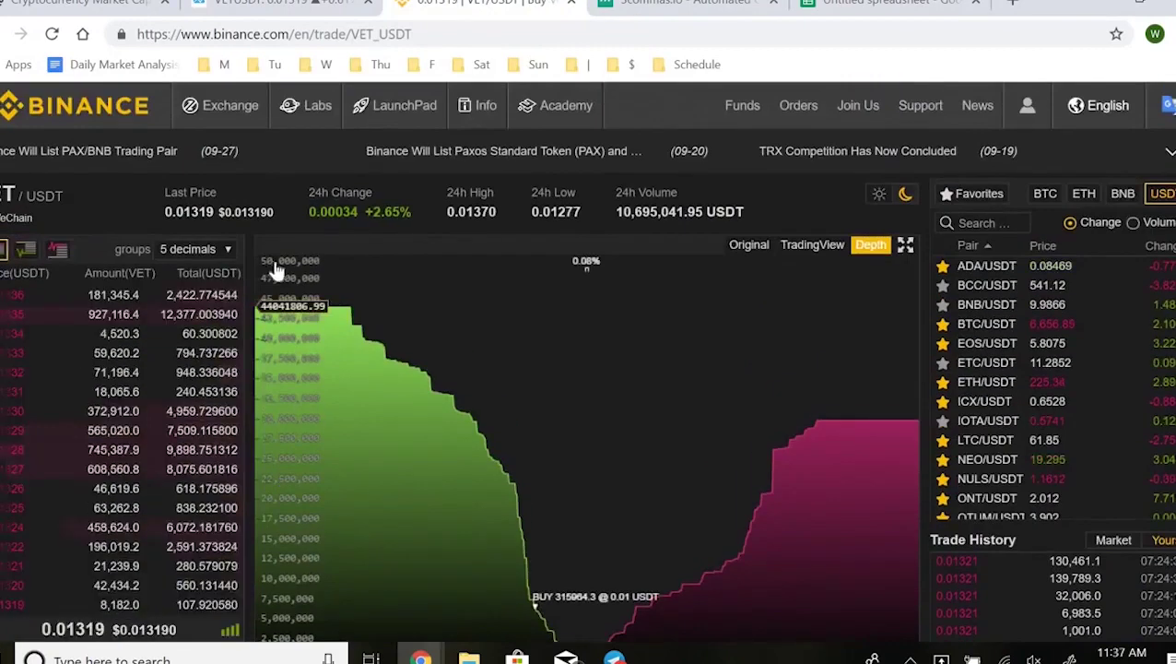
{"action": "scroll", "coordinate": [337, 226], "scroll_direction": "down", "scroll_amount": 3}
{"action": "scroll", "coordinate": [350, 249], "scroll_direction": "down", "scroll_amount": 2}
{"action": "scroll", "coordinate": [372, 358], "scroll_direction": "up", "scroll_amount": 4}
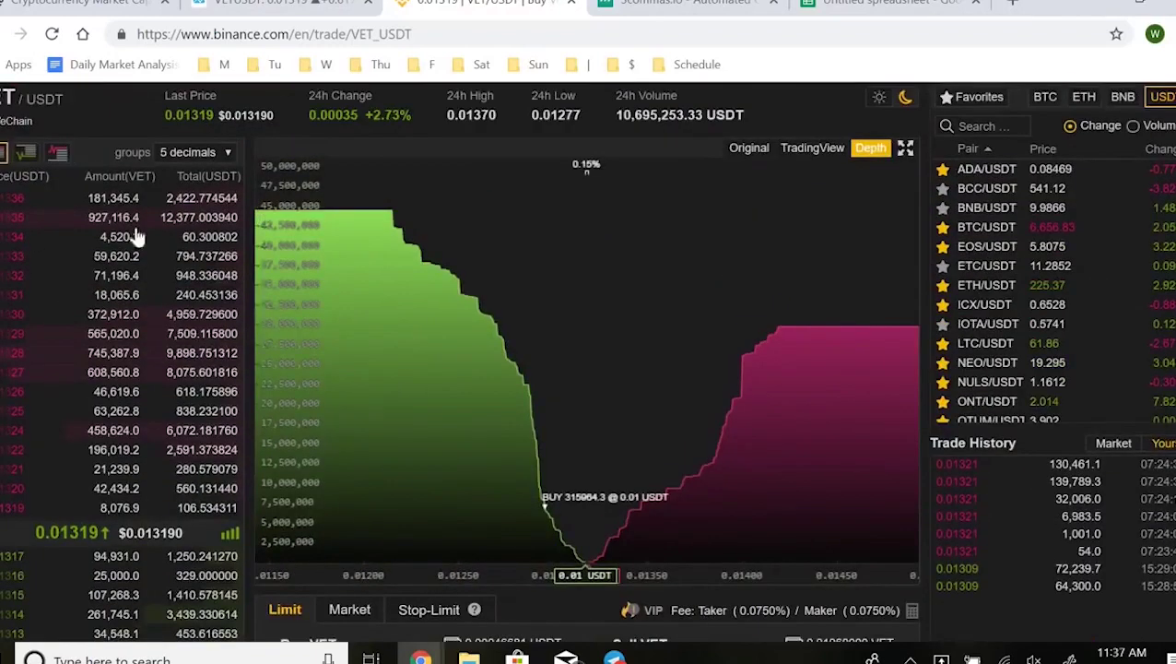
Show only the sell orders, examine the large ones up to the 0.01400 level, and restore the combined order book
{"action": "scroll", "coordinate": [166, 406], "scroll_direction": "up", "scroll_amount": 4}
{"action": "scroll", "coordinate": [186, 505], "scroll_direction": "up", "scroll_amount": 1}
{"action": "scroll", "coordinate": [188, 505], "scroll_direction": "down", "scroll_amount": 1}
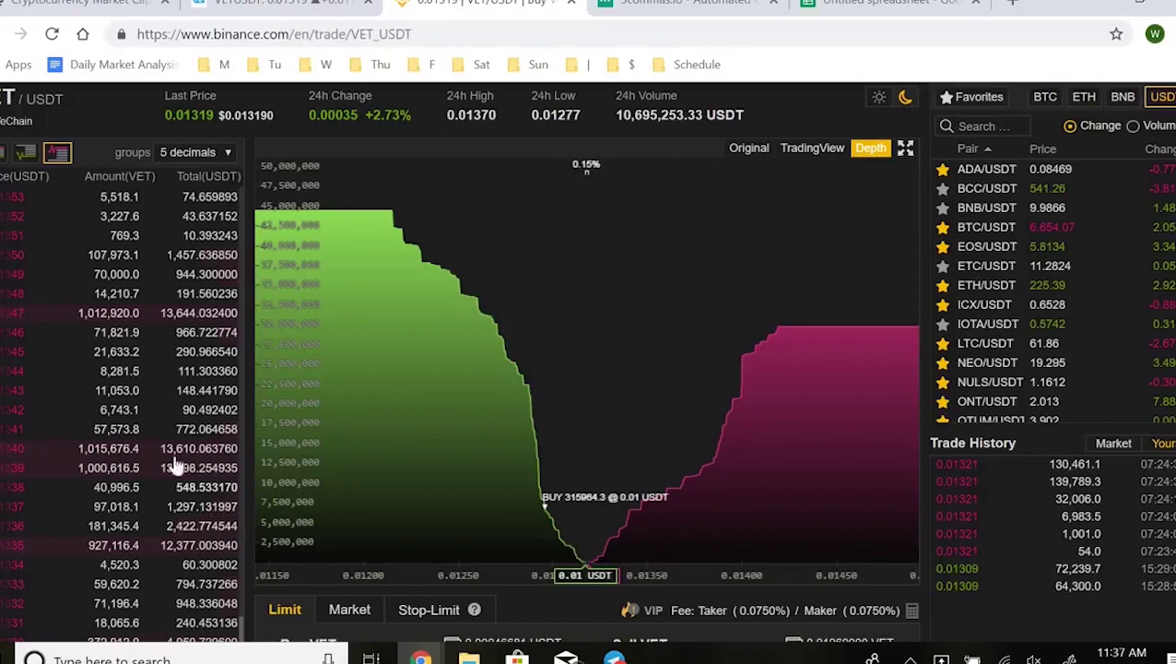
{"action": "scroll", "coordinate": [184, 332], "scroll_direction": "up", "scroll_amount": 6}
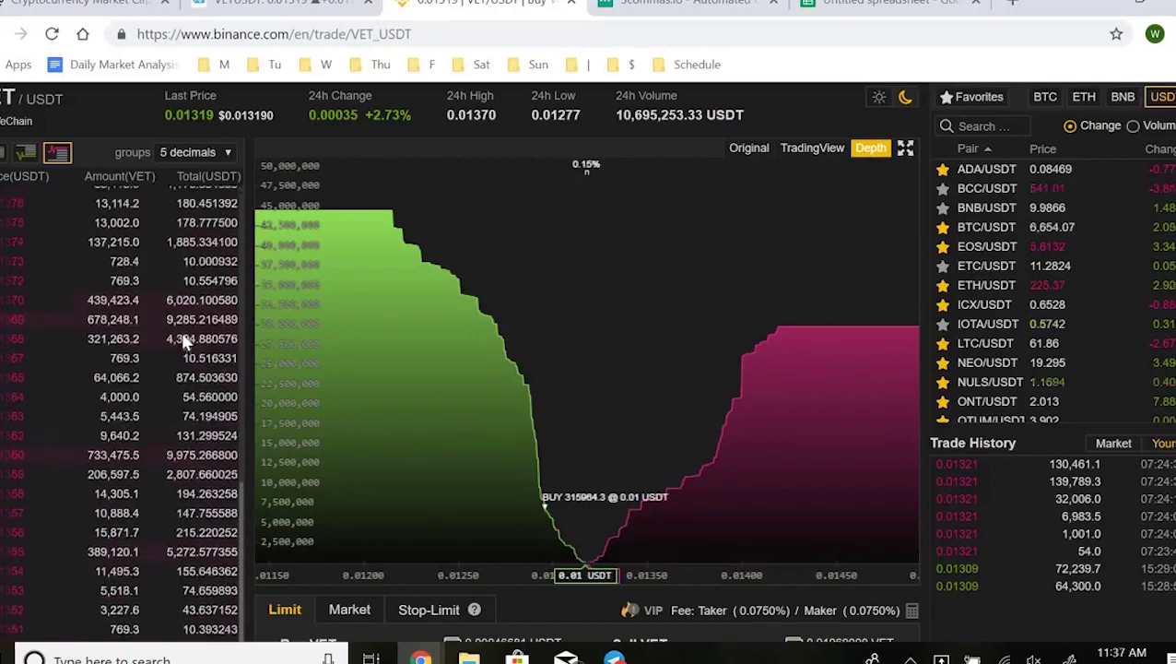
{"action": "scroll", "coordinate": [183, 345], "scroll_direction": "up", "scroll_amount": 5}
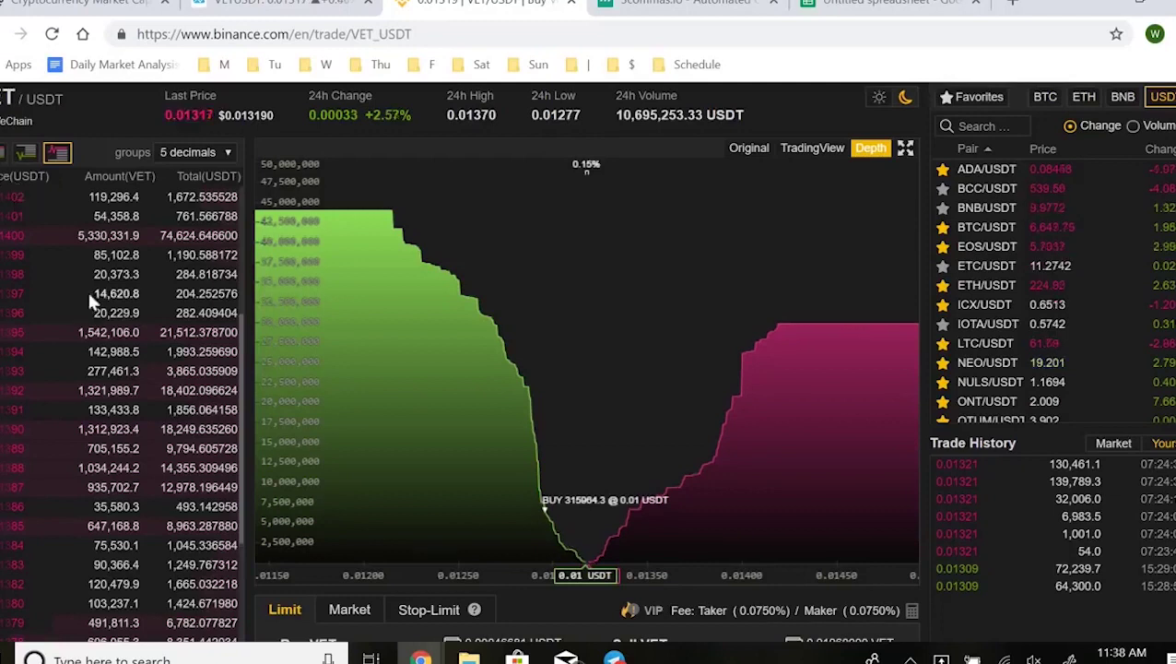
{"action": "scroll", "coordinate": [91, 299], "scroll_direction": "down", "scroll_amount": 4}
{"action": "scroll", "coordinate": [129, 309], "scroll_direction": "down", "scroll_amount": 2}
{"action": "scroll", "coordinate": [152, 162], "scroll_direction": "down", "scroll_amount": 3}
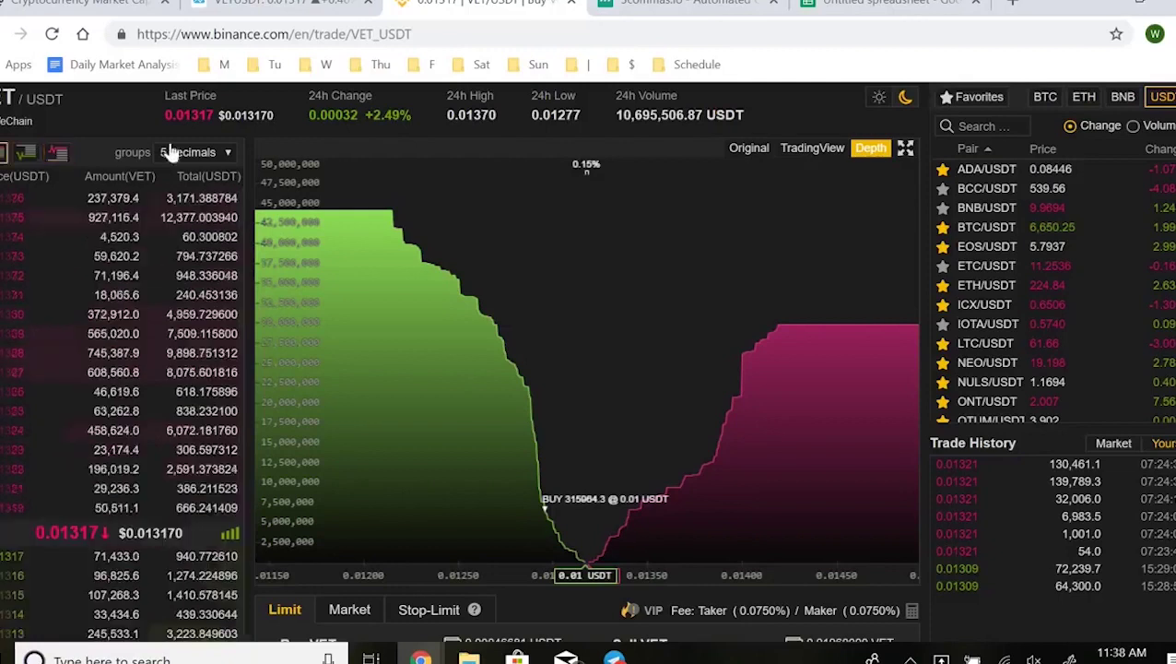
Inspect the Binance order form, comparing the Stop-Limit and Limit order types for VET
{"action": "scroll", "coordinate": [271, 129], "scroll_direction": "down", "scroll_amount": 1}
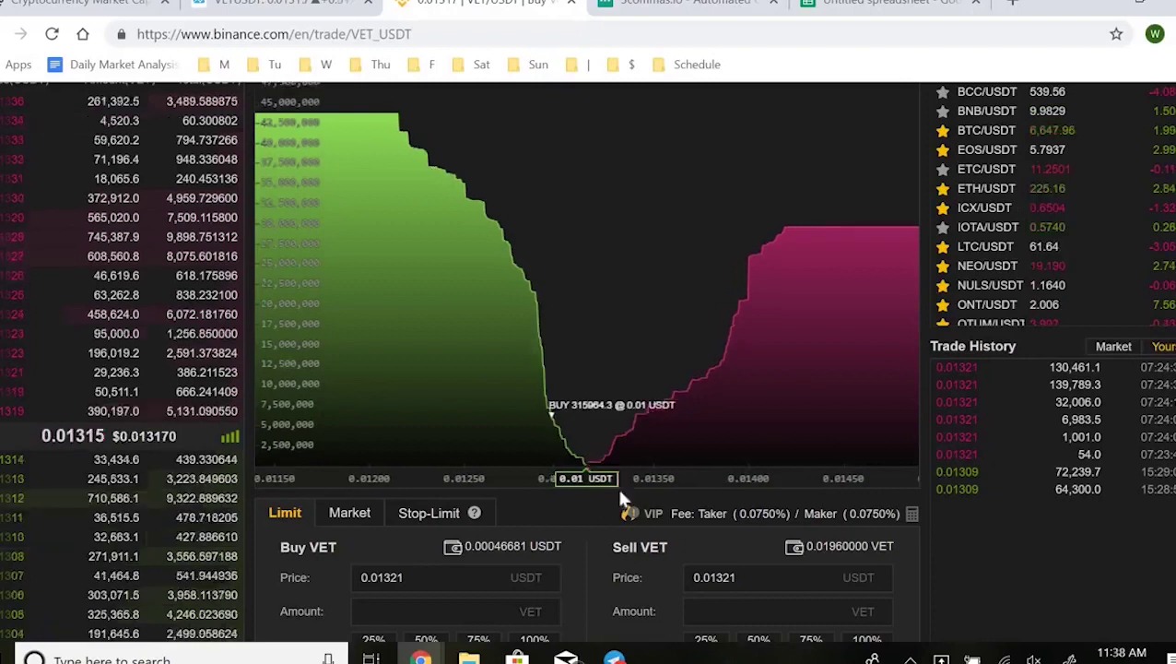
{"action": "scroll", "coordinate": [571, 527], "scroll_direction": "down", "scroll_amount": 2}
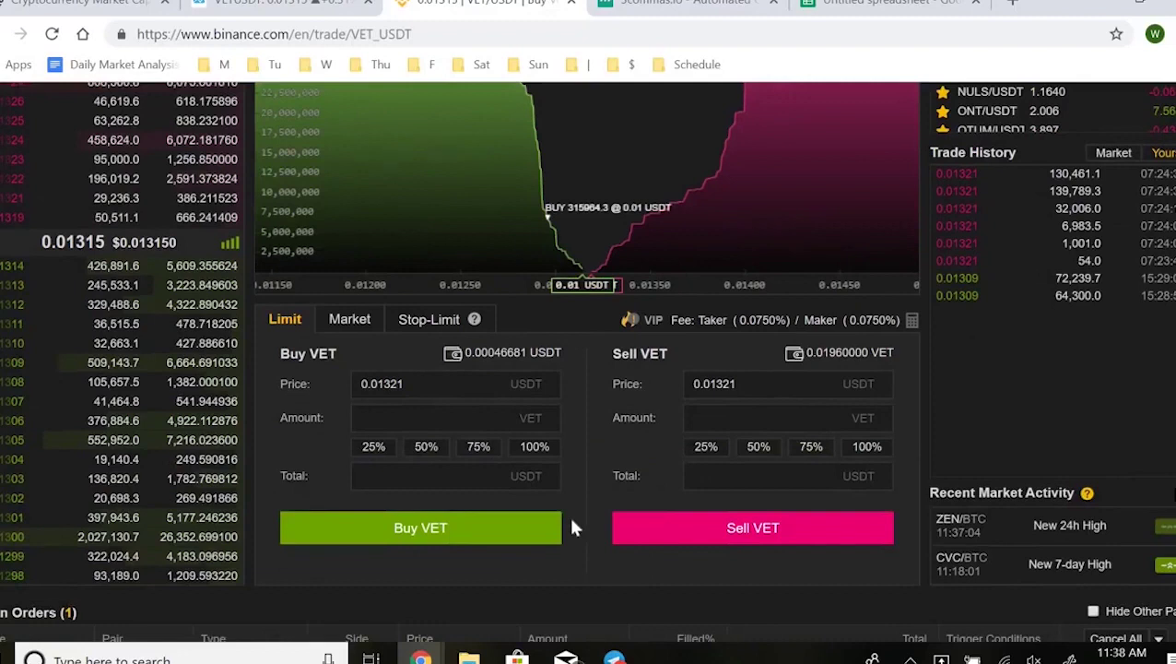
{"action": "left_click", "coordinate": [427, 320]}
{"action": "left_click", "coordinate": [283, 312]}
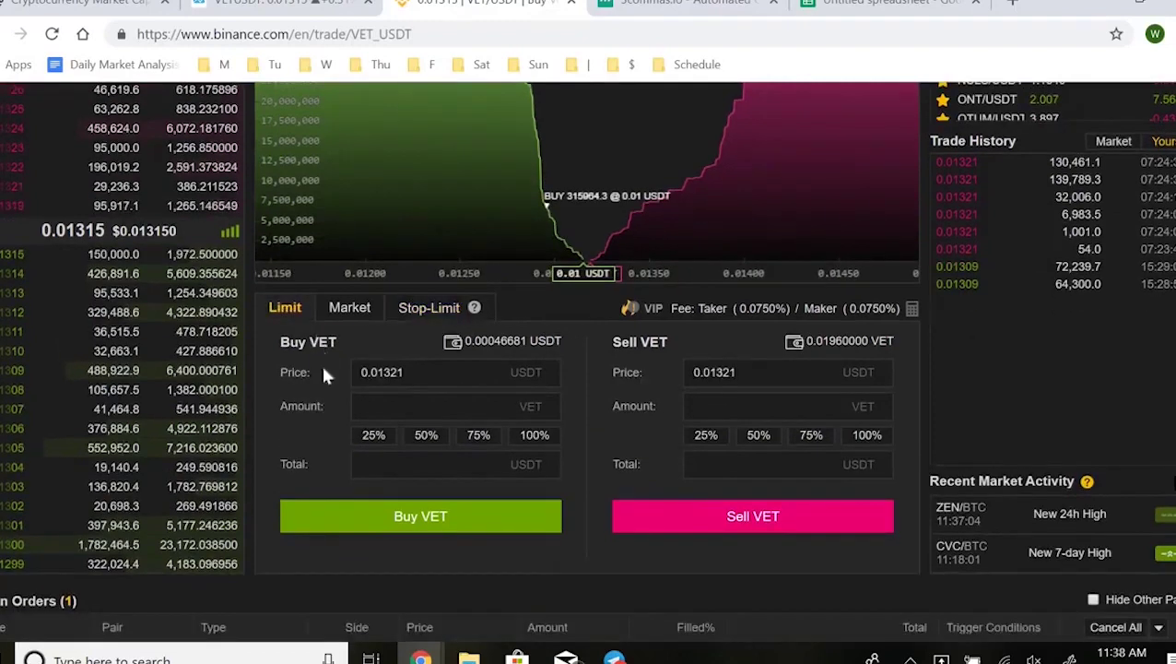
{"action": "scroll", "coordinate": [320, 405], "scroll_direction": "up", "scroll_amount": 1}
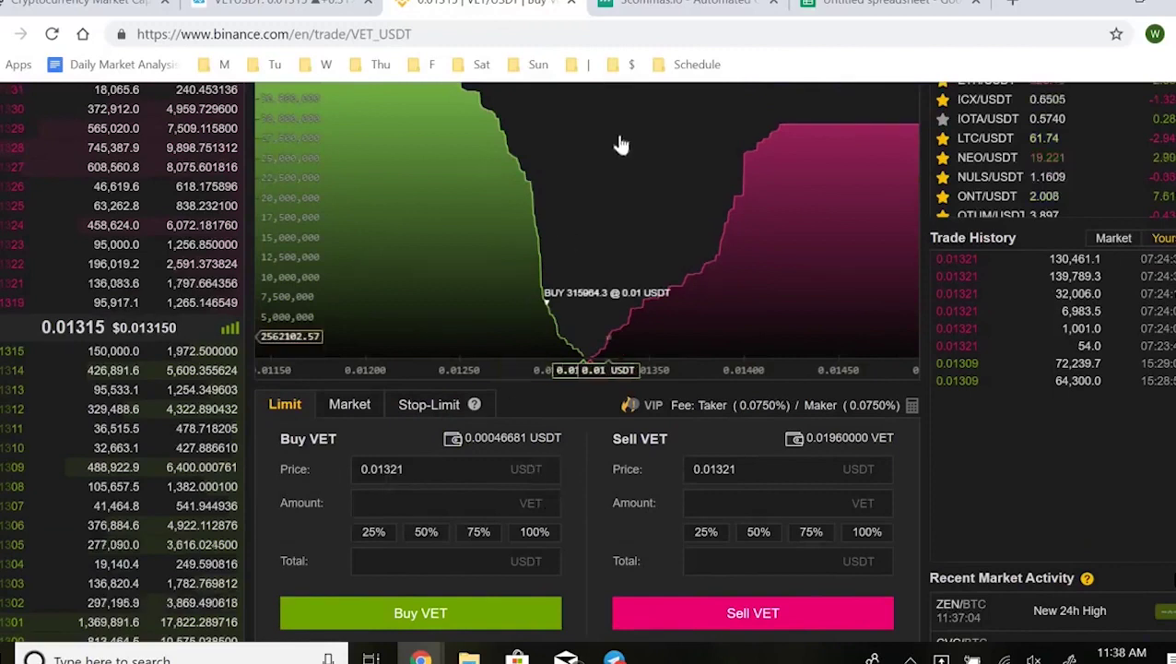
Switch to the 3Commas SmartTrade page and compare its USDT - VET buy settings with the Binance page
{"action": "key", "text": "ctrl+Tab"}
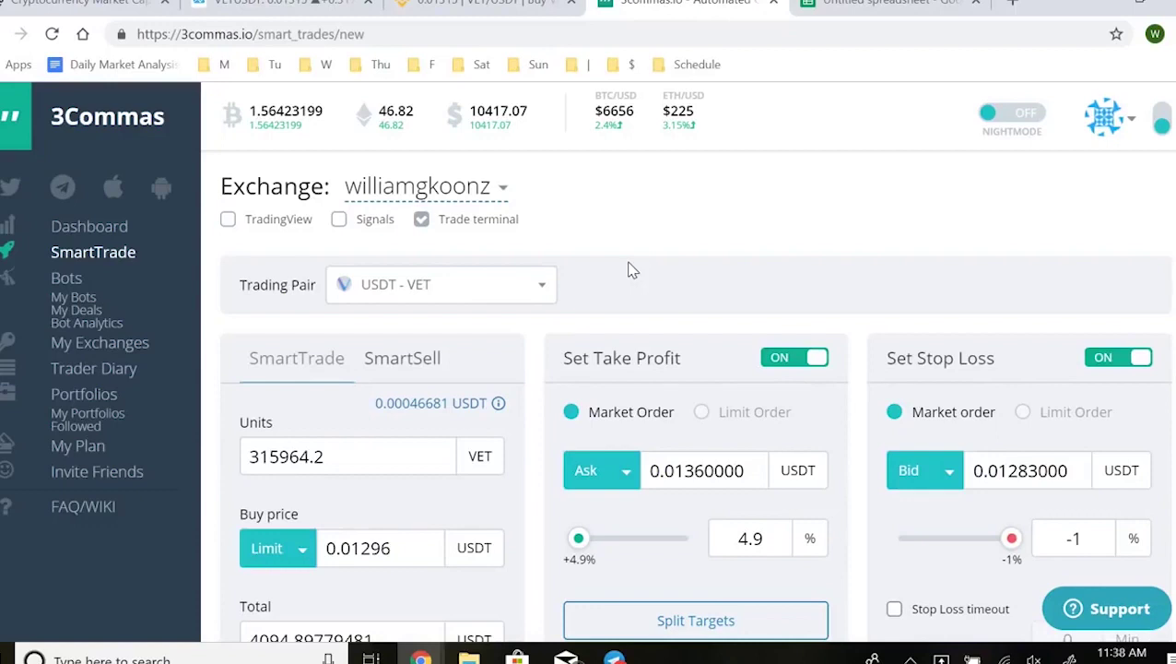
{"action": "scroll", "coordinate": [630, 255], "scroll_direction": "down", "scroll_amount": 2}
{"action": "scroll", "coordinate": [609, 241], "scroll_direction": "up", "scroll_amount": 2}
{"action": "left_click", "coordinate": [503, 4]}
{"action": "left_click", "coordinate": [651, 4]}
{"action": "scroll", "coordinate": [636, 251], "scroll_direction": "down", "scroll_amount": 2}
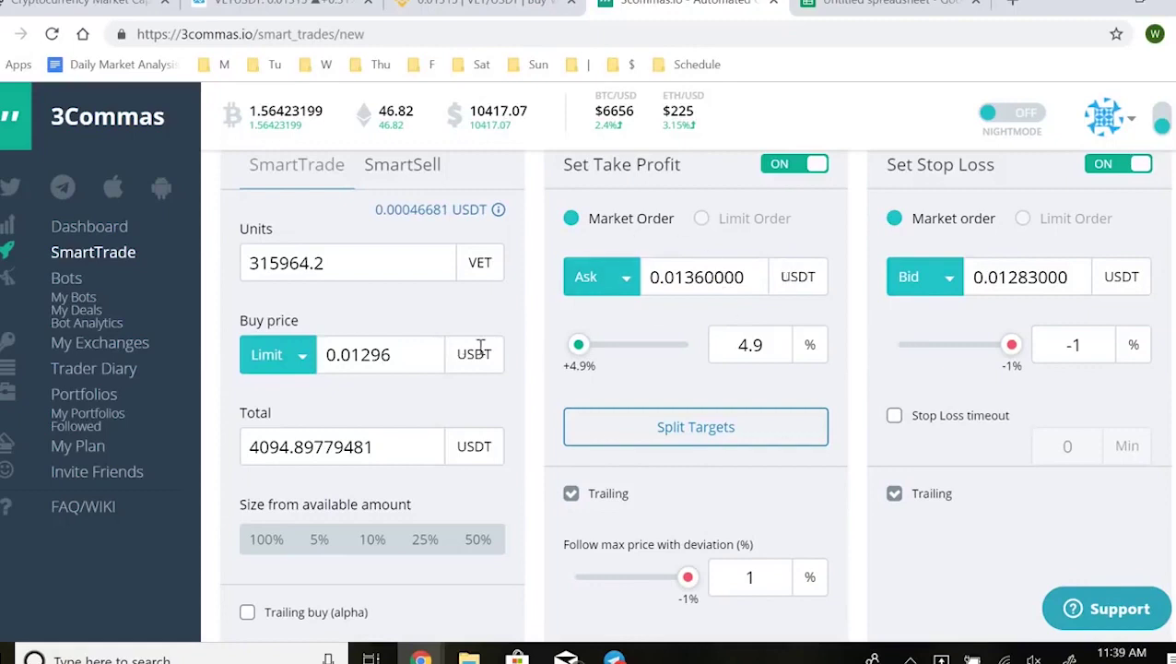
Review the SmartTrade take profit, stop loss and trailing settings down to the trade creation area
{"action": "scroll", "coordinate": [608, 329], "scroll_direction": "up", "scroll_amount": 2}
{"action": "scroll", "coordinate": [627, 323], "scroll_direction": "down", "scroll_amount": 1}
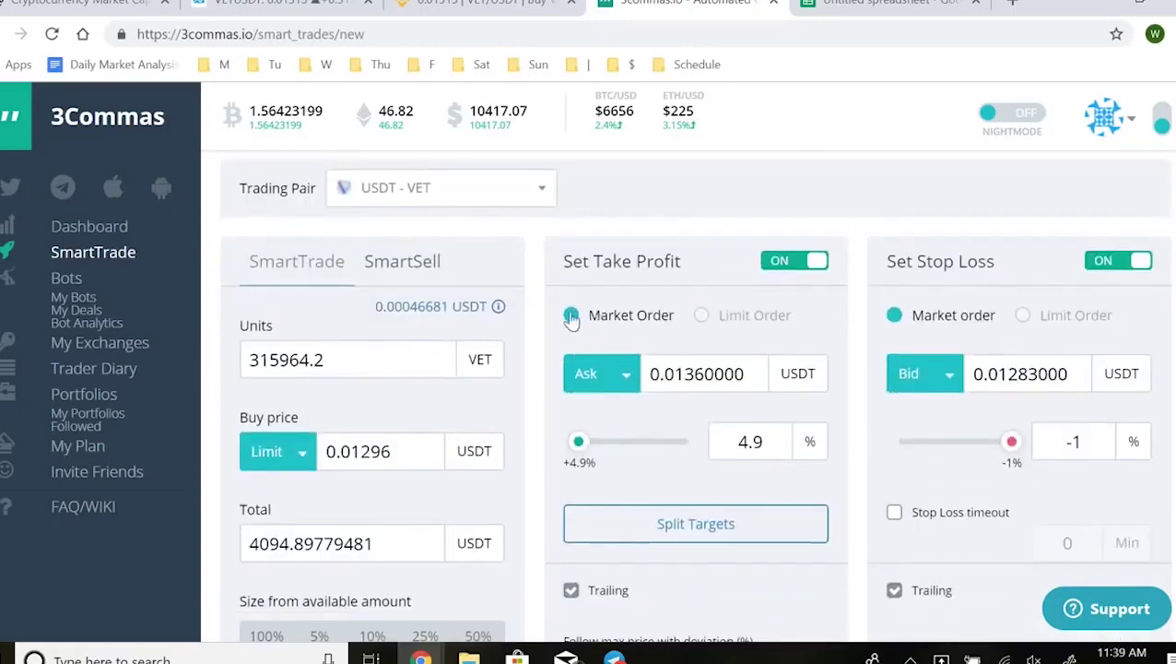
{"action": "scroll", "coordinate": [539, 239], "scroll_direction": "down", "scroll_amount": 7}
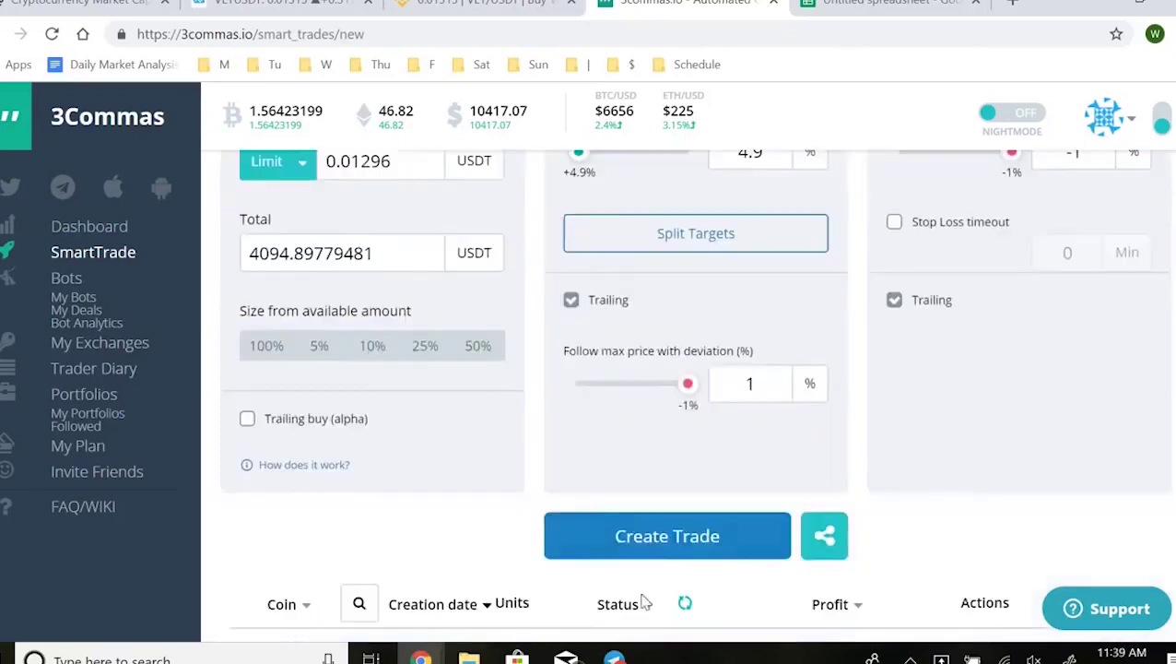
{"action": "scroll", "coordinate": [680, 506], "scroll_direction": "up", "scroll_amount": 5}
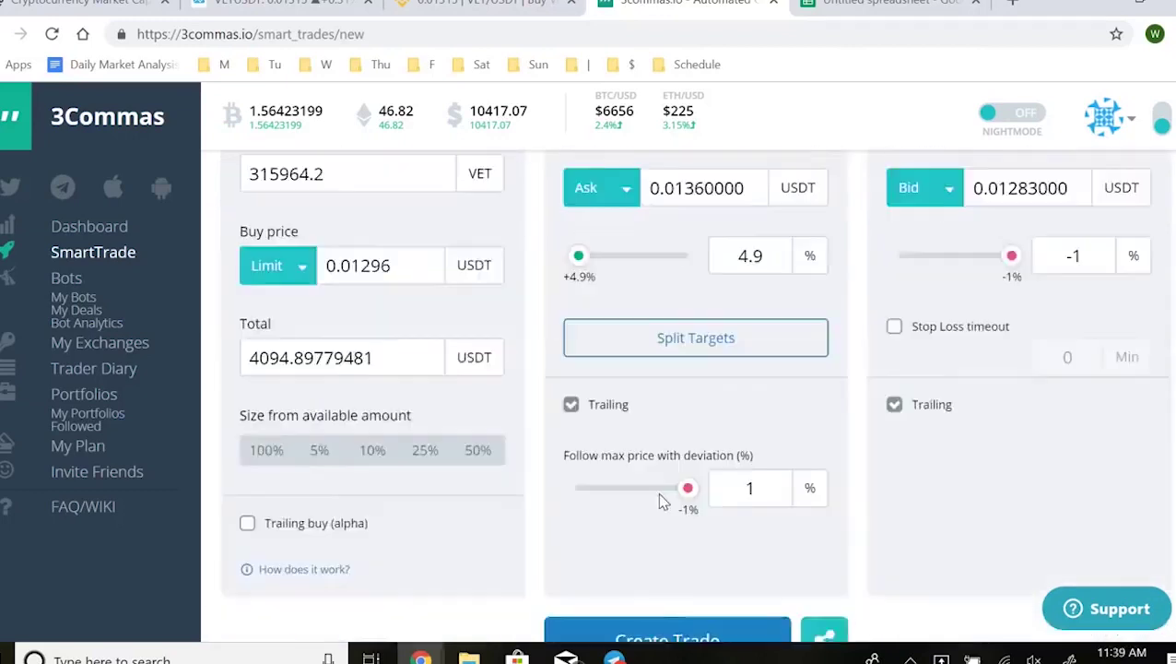
{"action": "scroll", "coordinate": [643, 497], "scroll_direction": "up", "scroll_amount": 1}
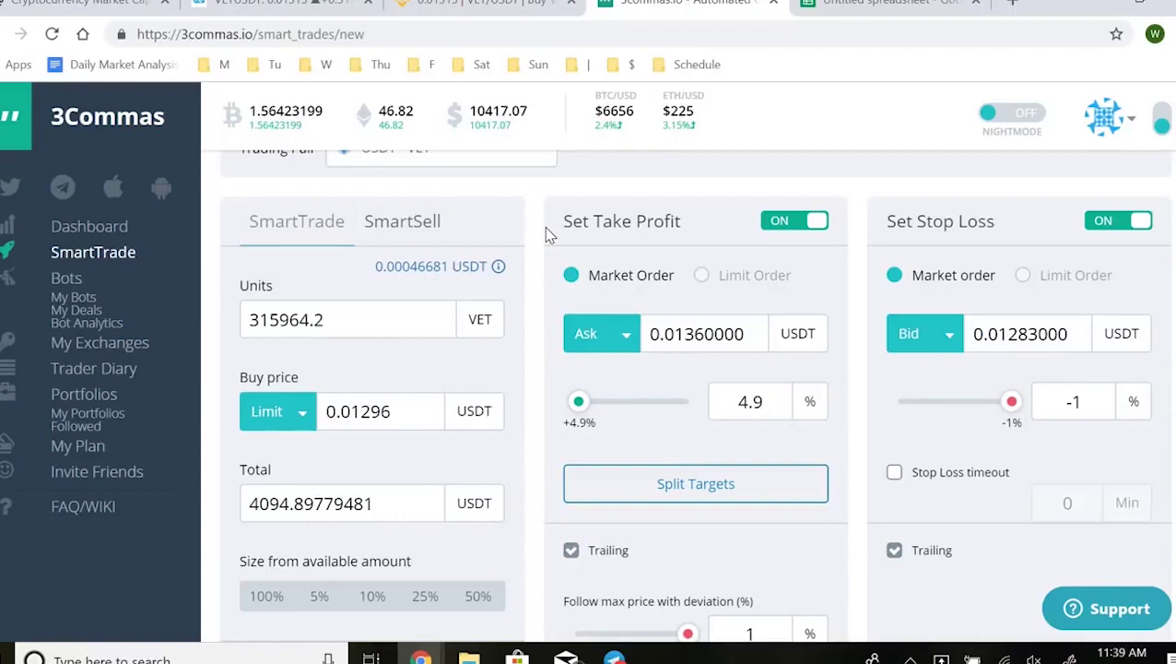
{"action": "scroll", "coordinate": [442, 276], "scroll_direction": "up", "scroll_amount": 2}
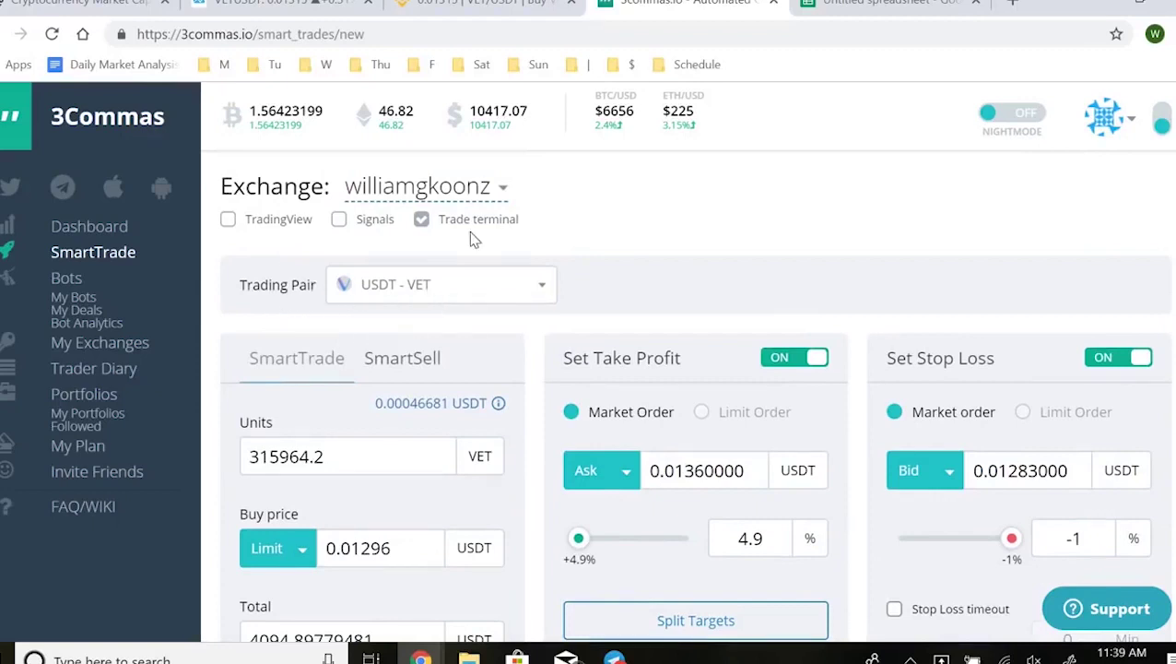
View the available trading pairs, keep USDT - VET, and review the SmartTrade units, limit buy price and total
{"action": "left_click", "coordinate": [486, 285]}
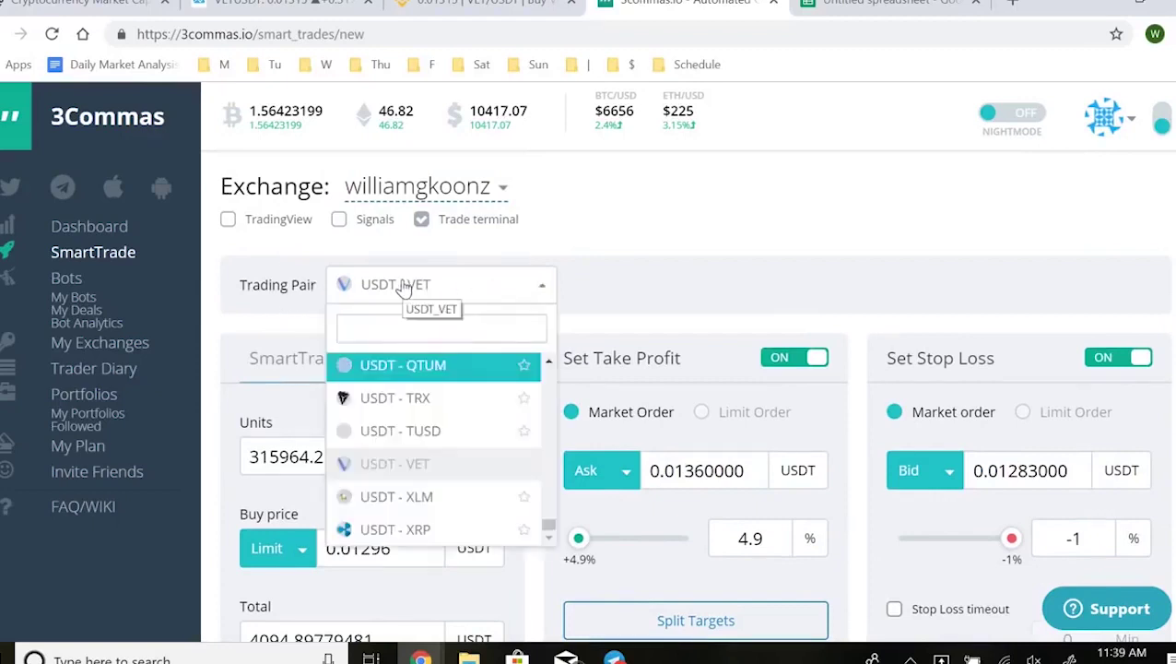
{"action": "left_click", "coordinate": [434, 292]}
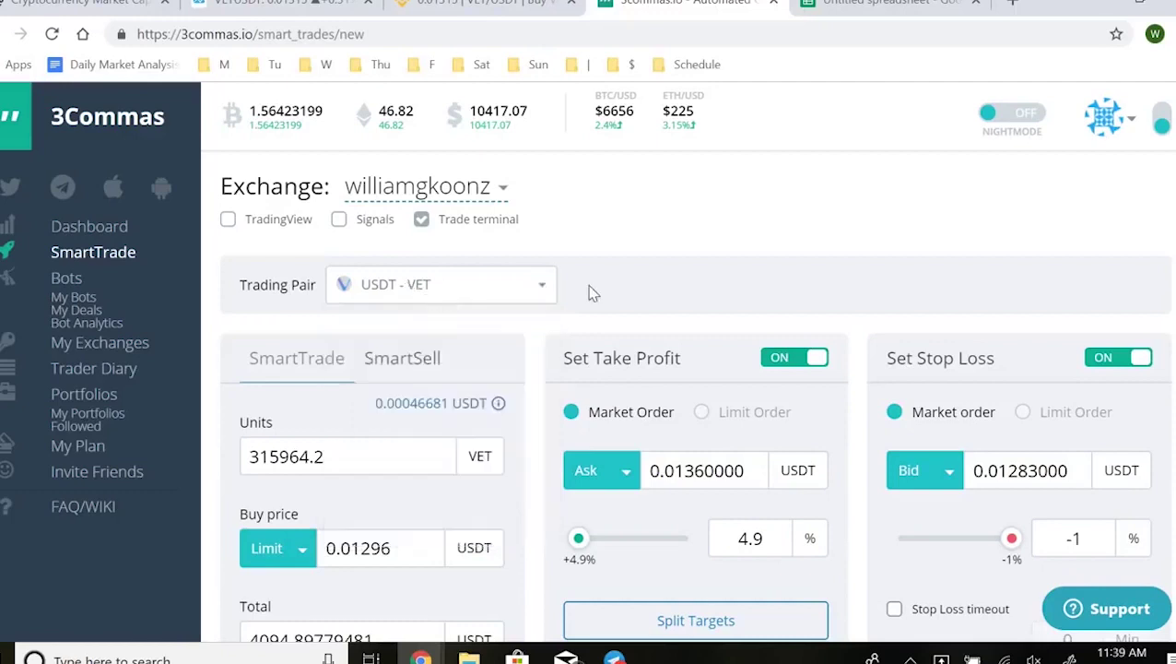
{"action": "scroll", "coordinate": [553, 332], "scroll_direction": "down", "scroll_amount": 2}
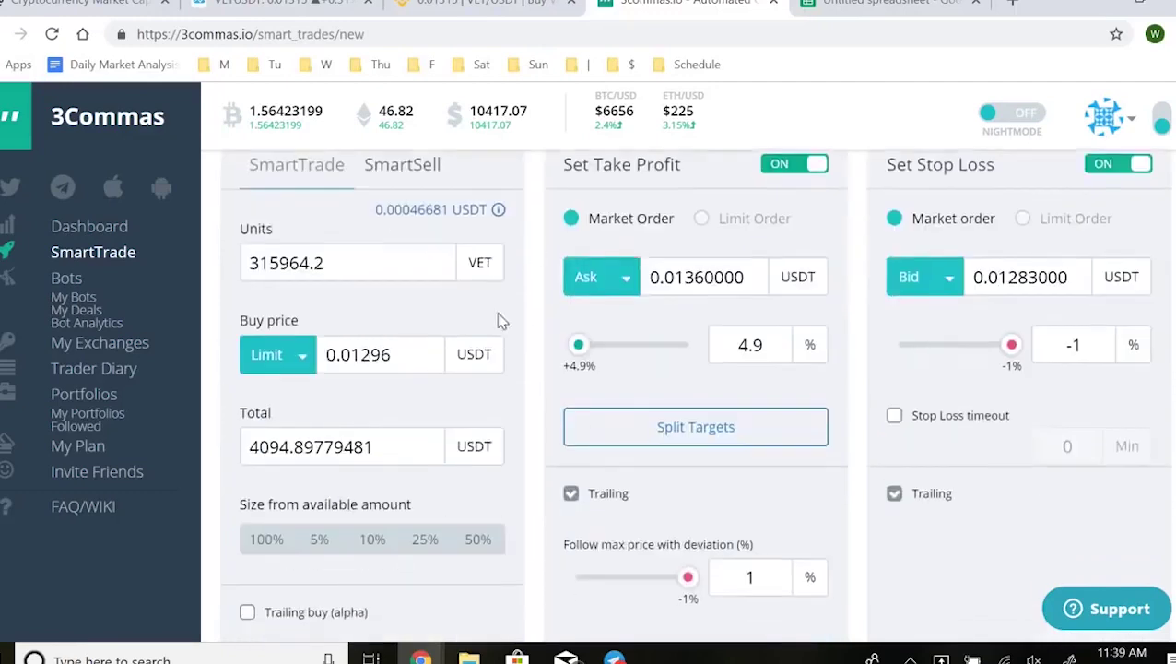
{"action": "scroll", "coordinate": [498, 318], "scroll_direction": "up", "scroll_amount": 1}
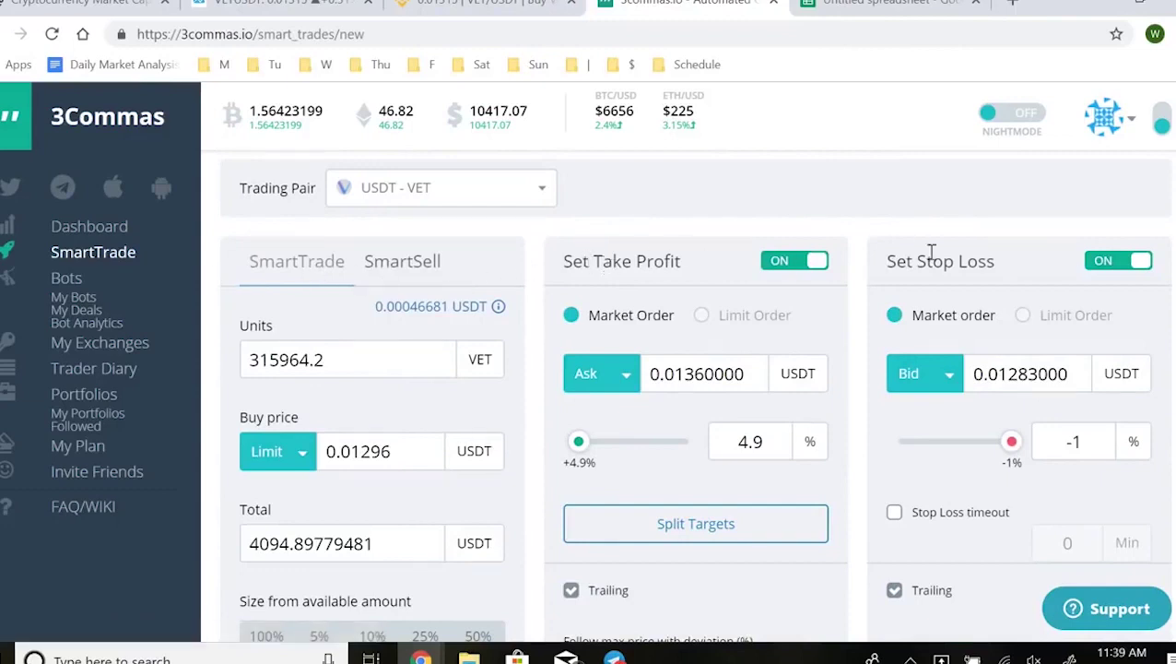
Review the SmartTrade units, limit buy price, total and SmartSell option for the USDT - VET pair
{"action": "scroll", "coordinate": [936, 265], "scroll_direction": "down", "scroll_amount": 1}
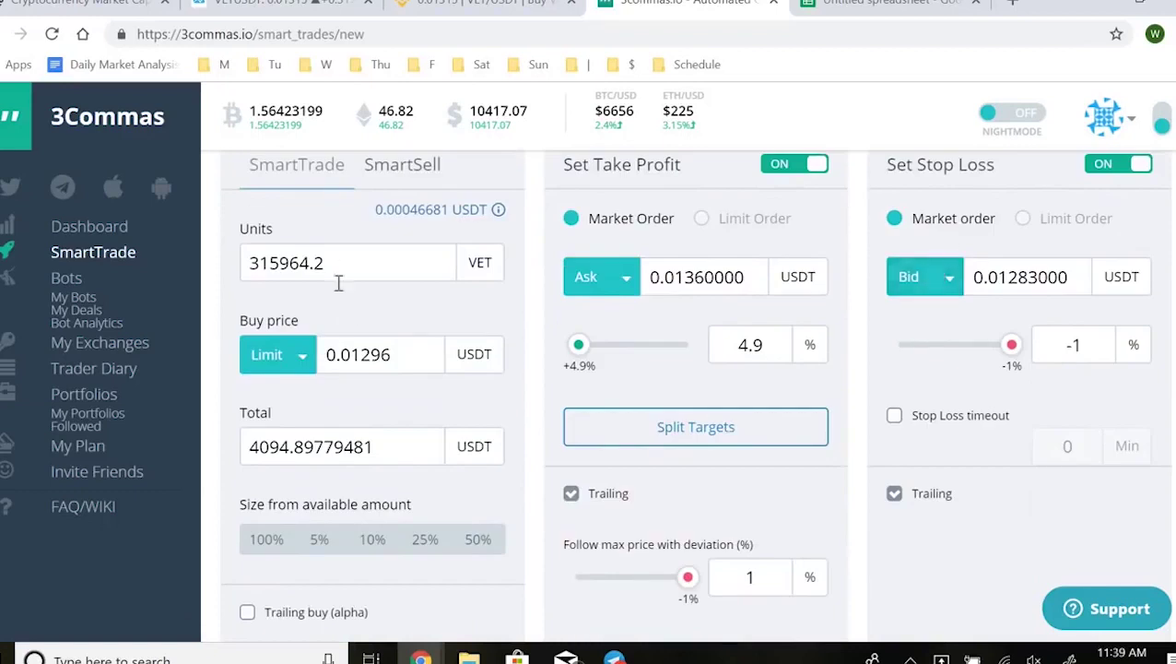
{"action": "scroll", "coordinate": [405, 337], "scroll_direction": "up", "scroll_amount": 1}
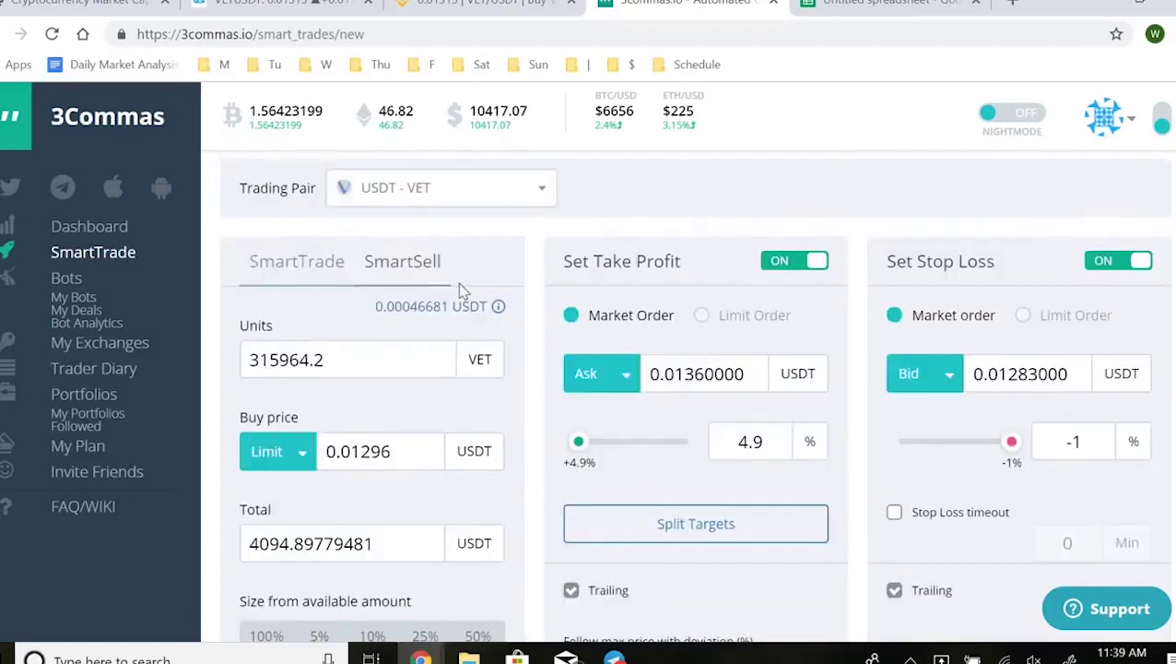
{"action": "scroll", "coordinate": [343, 328], "scroll_direction": "down", "scroll_amount": 1}
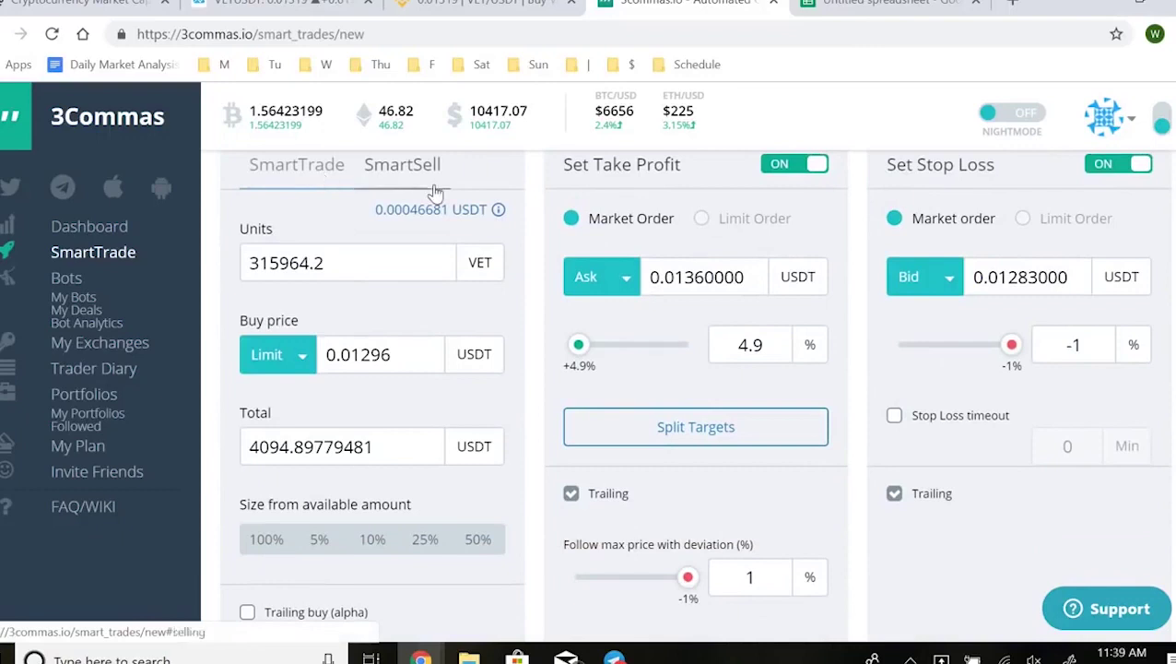
{"action": "scroll", "coordinate": [465, 231], "scroll_direction": "down", "scroll_amount": 1}
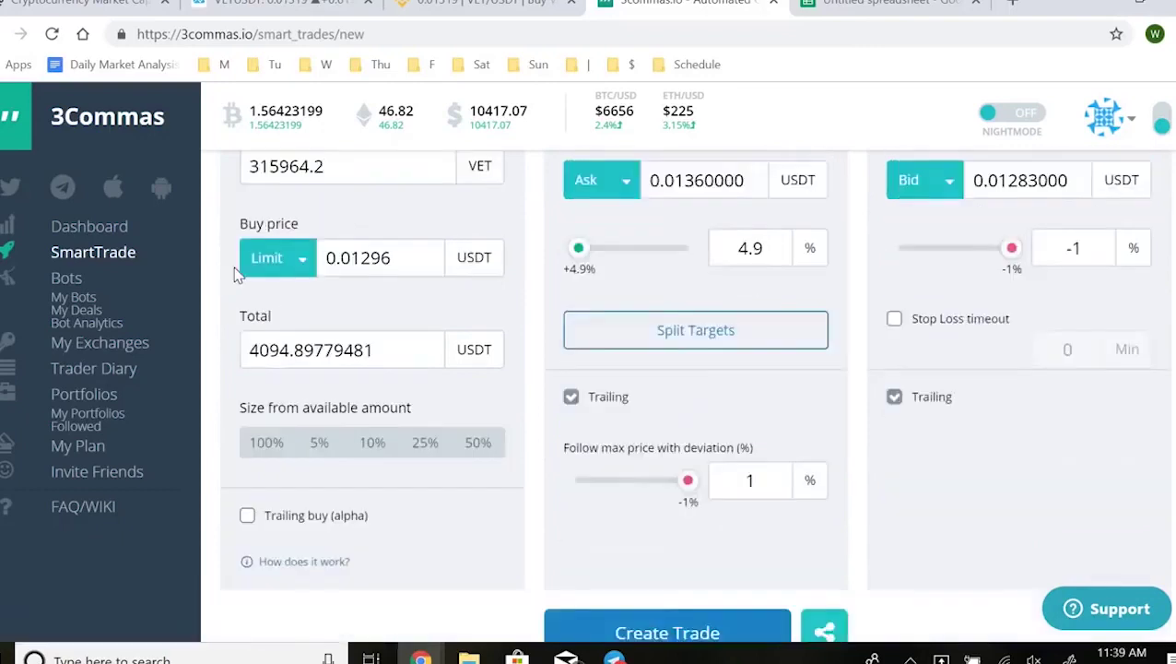
{"action": "scroll", "coordinate": [496, 274], "scroll_direction": "up", "scroll_amount": 1}
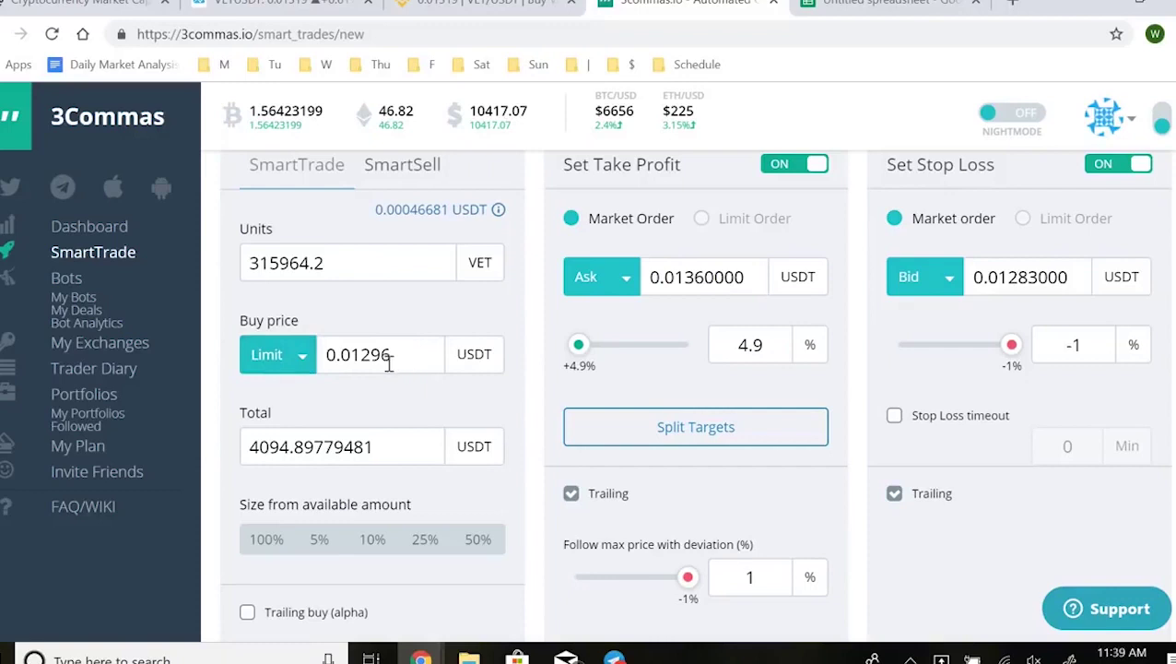
Switch to Binance to compare the VET buy orders around 0.01296 with the limit buy price, and return to 3Commas
{"action": "left_click", "coordinate": [475, 4]}
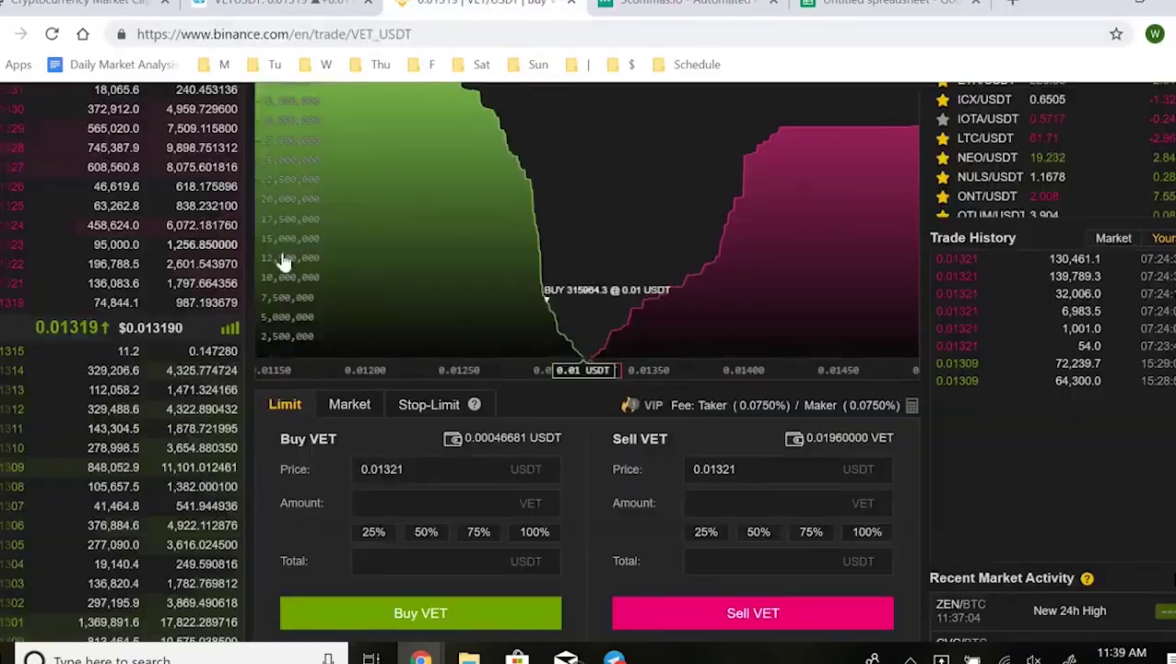
{"action": "scroll", "coordinate": [272, 406], "scroll_direction": "up", "scroll_amount": 3}
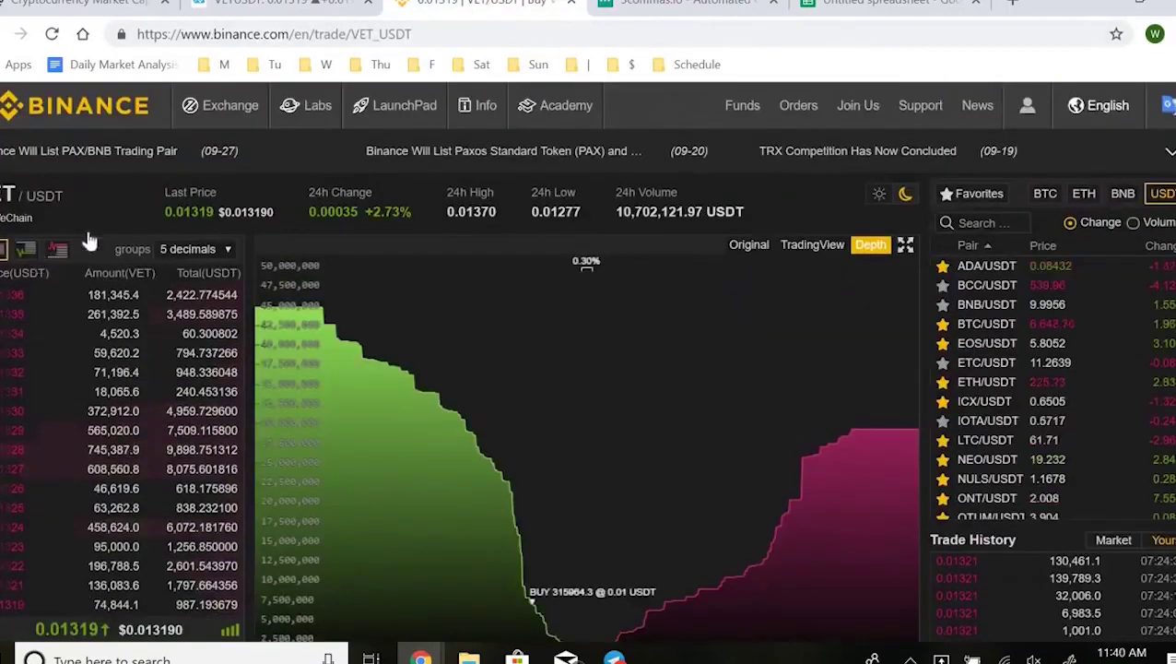
{"action": "scroll", "coordinate": [152, 209], "scroll_direction": "down", "scroll_amount": 3}
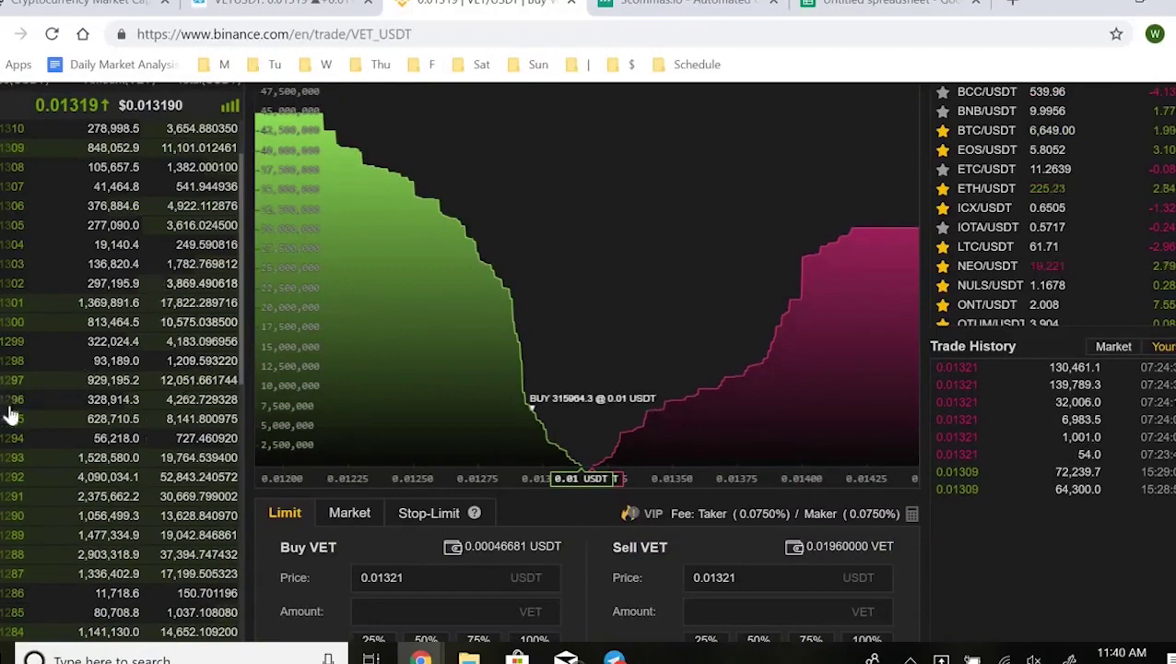
{"action": "left_click", "coordinate": [636, 6]}
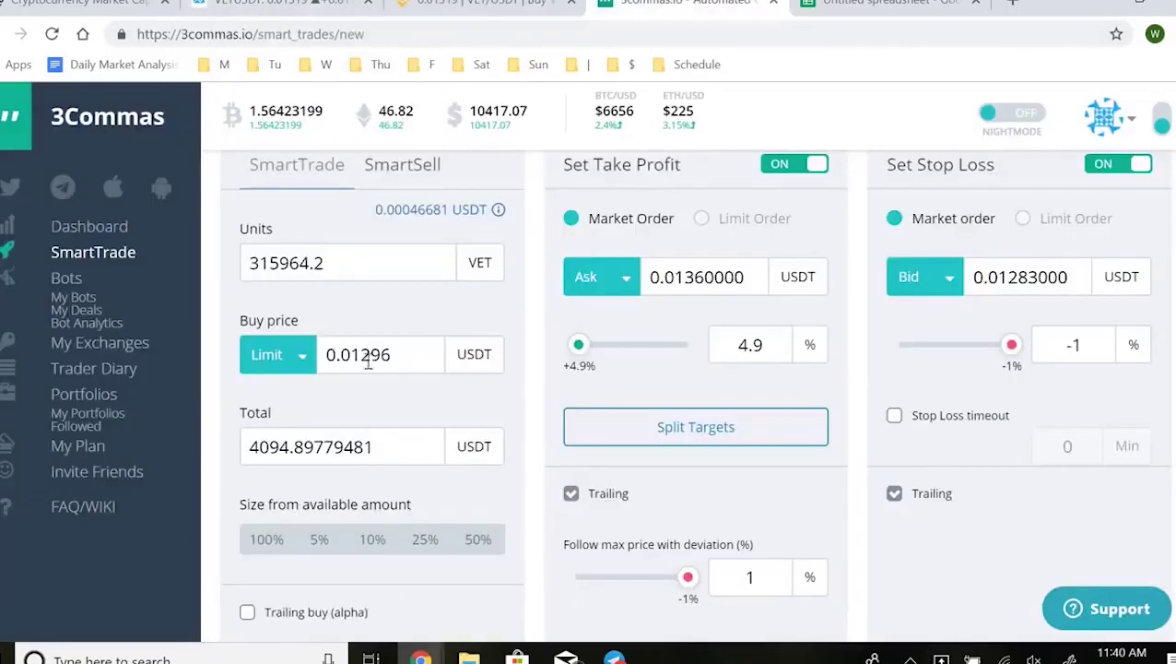
Review the size-from-available-amount percentages, trailing buy option and trade creation area of the SmartTrade form
{"action": "scroll", "coordinate": [367, 407], "scroll_direction": "down", "scroll_amount": 1}
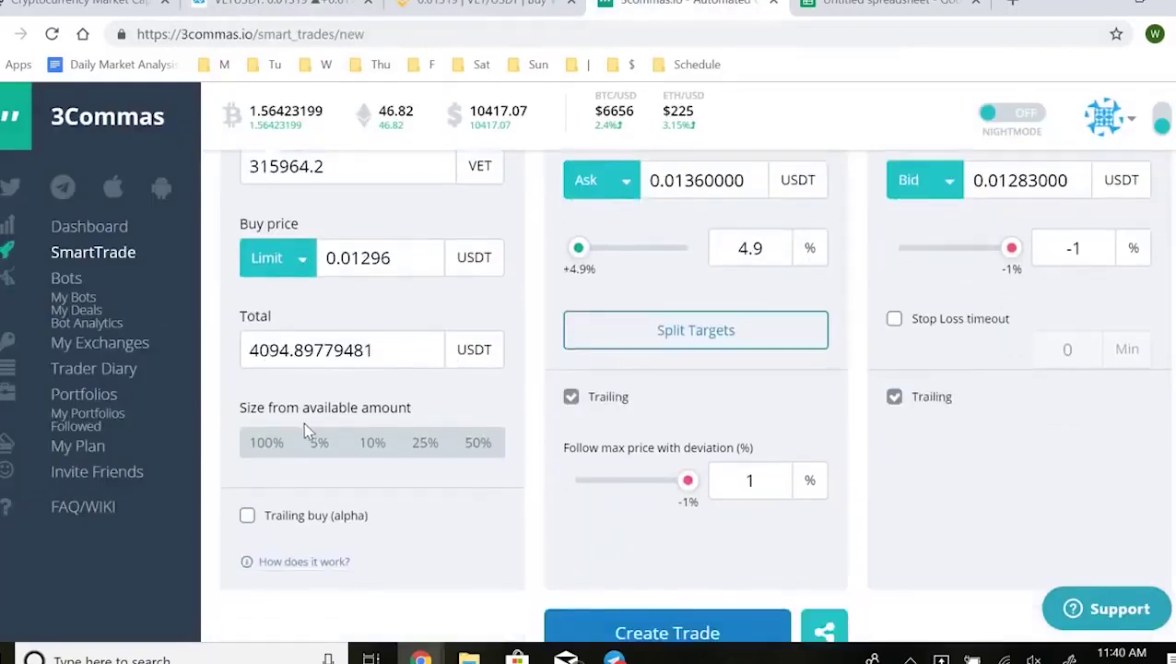
{"action": "left_click", "coordinate": [262, 441]}
{"action": "left_click", "coordinate": [332, 444]}
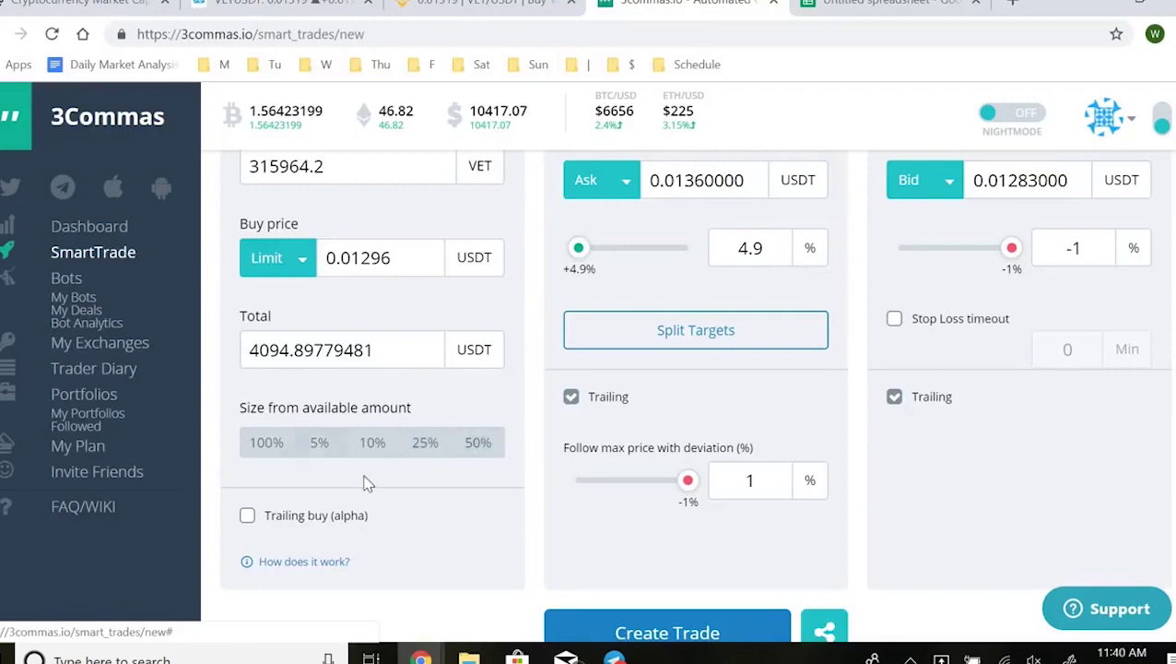
{"action": "scroll", "coordinate": [368, 486], "scroll_direction": "down", "scroll_amount": 1}
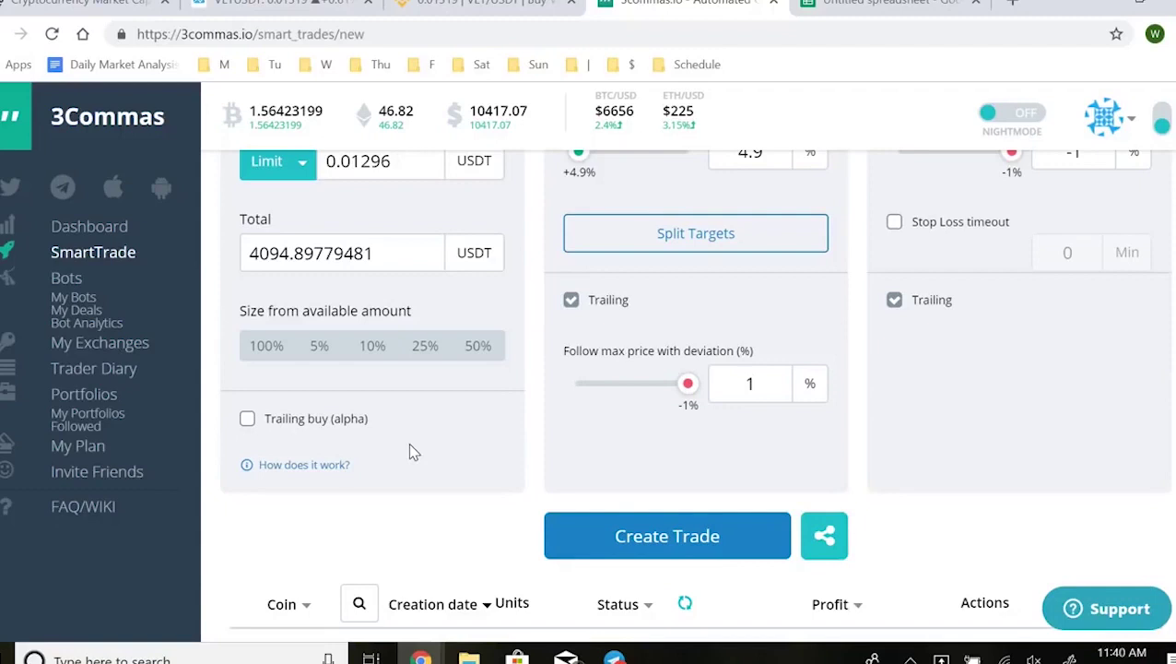
{"action": "scroll", "coordinate": [410, 447], "scroll_direction": "up", "scroll_amount": 3}
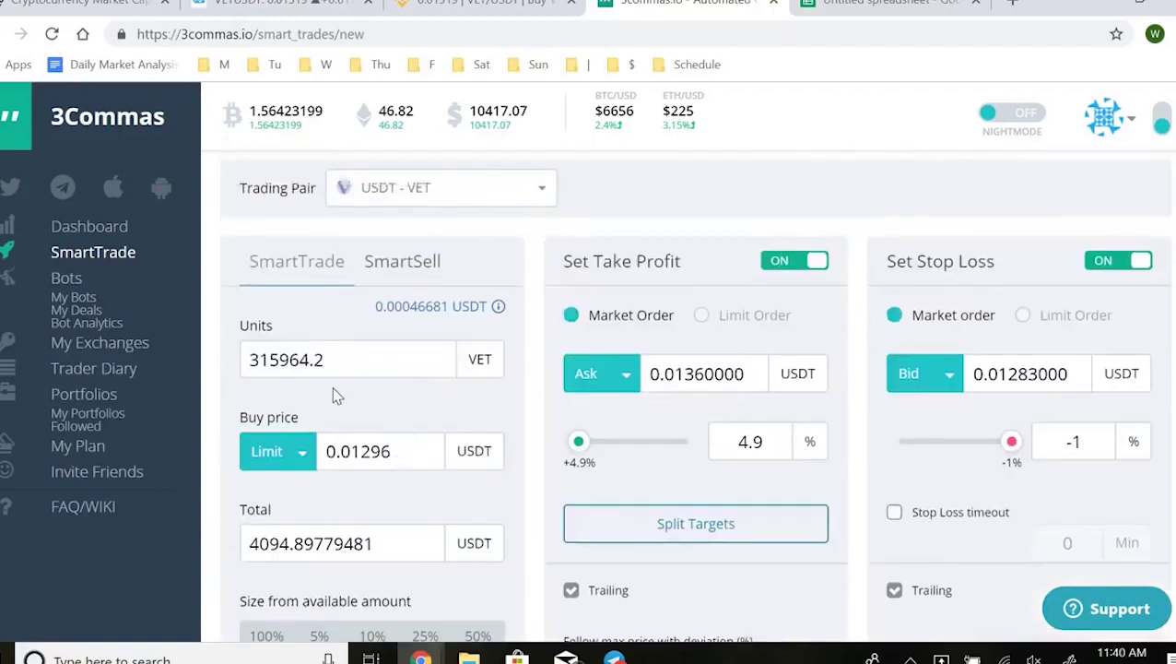
Set the take profit percentage to 5%
{"action": "scroll", "coordinate": [392, 407], "scroll_direction": "down", "scroll_amount": 1}
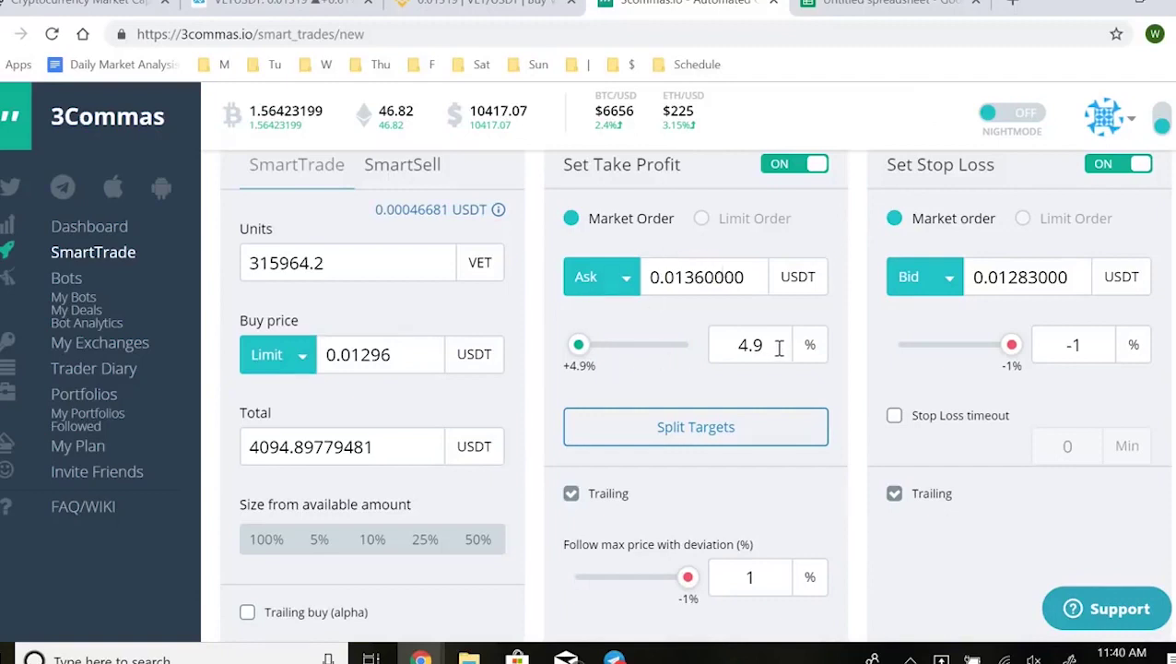
{"action": "left_click_drag", "start_coordinate": [779, 348], "coordinate": [695, 350]}
{"action": "type", "text": "5"}
{"action": "left_click", "coordinate": [685, 376]}
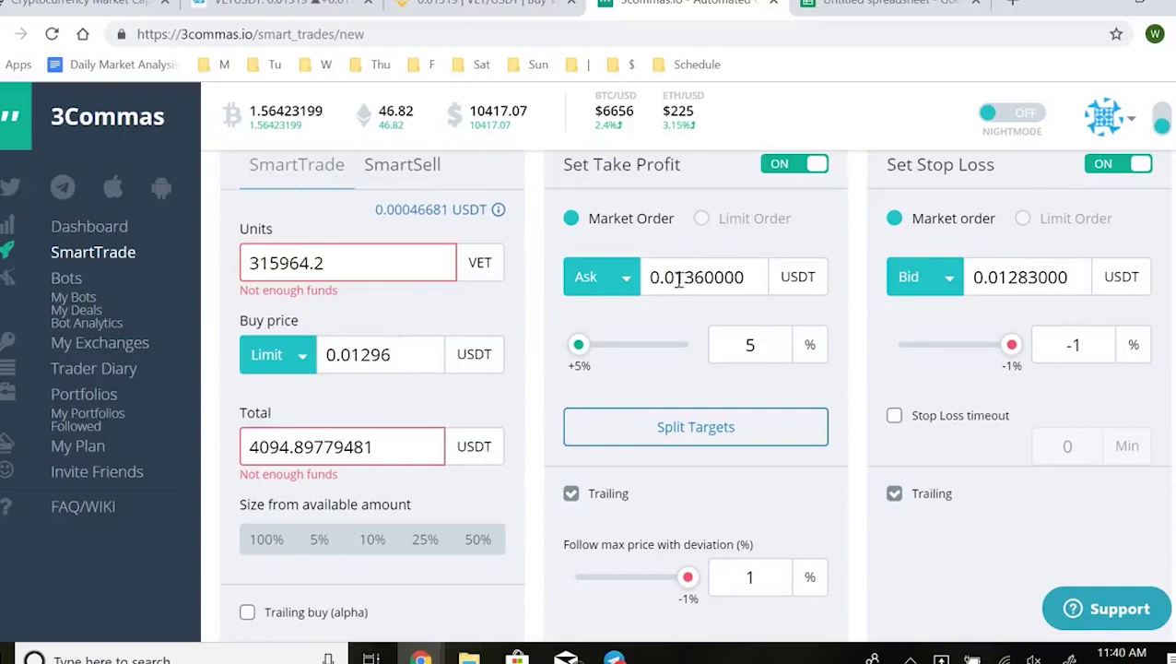
Switch to Binance, show only the VET sell orders, and examine the order book for large sell walls up to 0.01392
{"action": "left_click", "coordinate": [481, 3]}
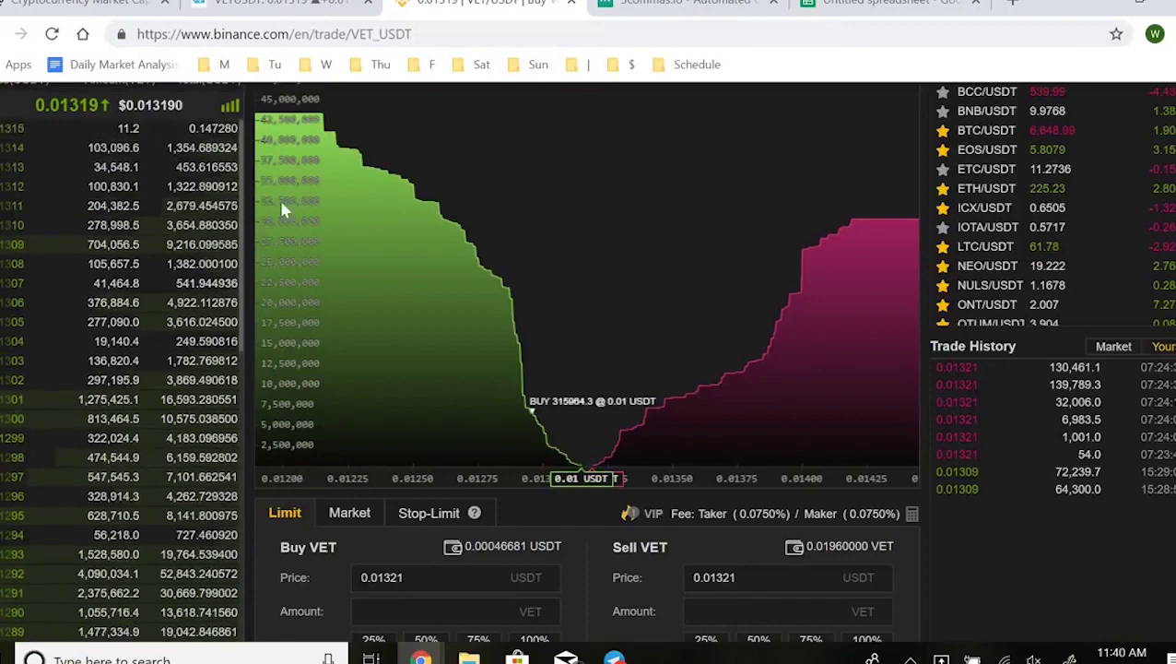
{"action": "scroll", "coordinate": [196, 224], "scroll_direction": "up", "scroll_amount": 1}
{"action": "scroll", "coordinate": [197, 224], "scroll_direction": "up", "scroll_amount": 1}
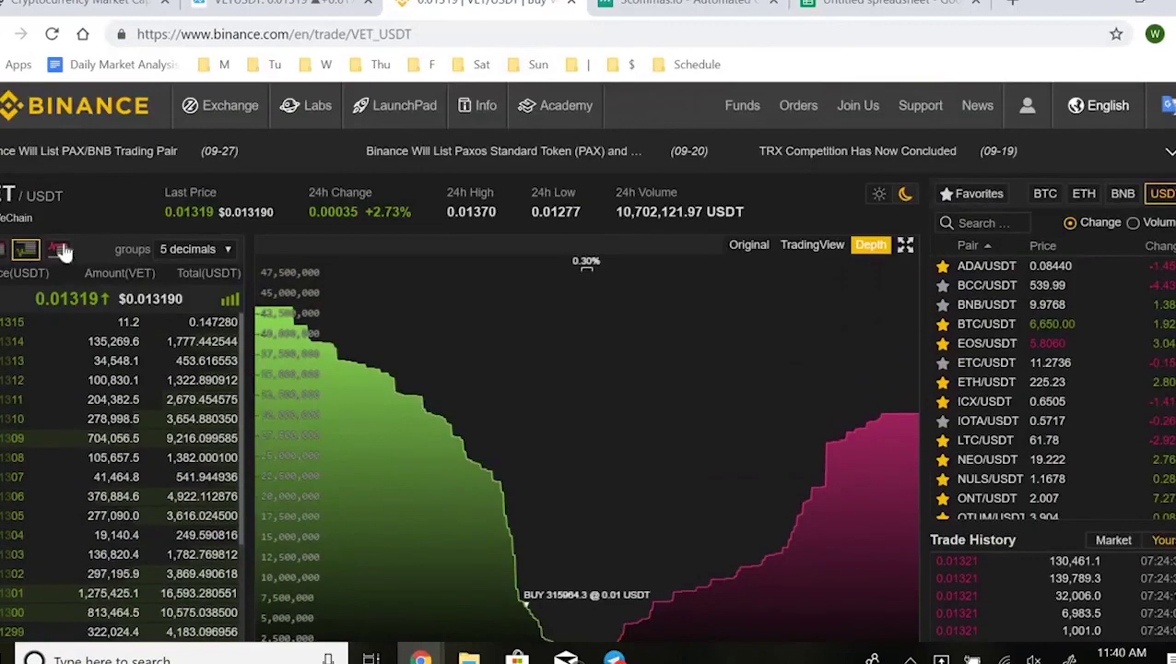
{"action": "scroll", "coordinate": [165, 198], "scroll_direction": "down", "scroll_amount": 5}
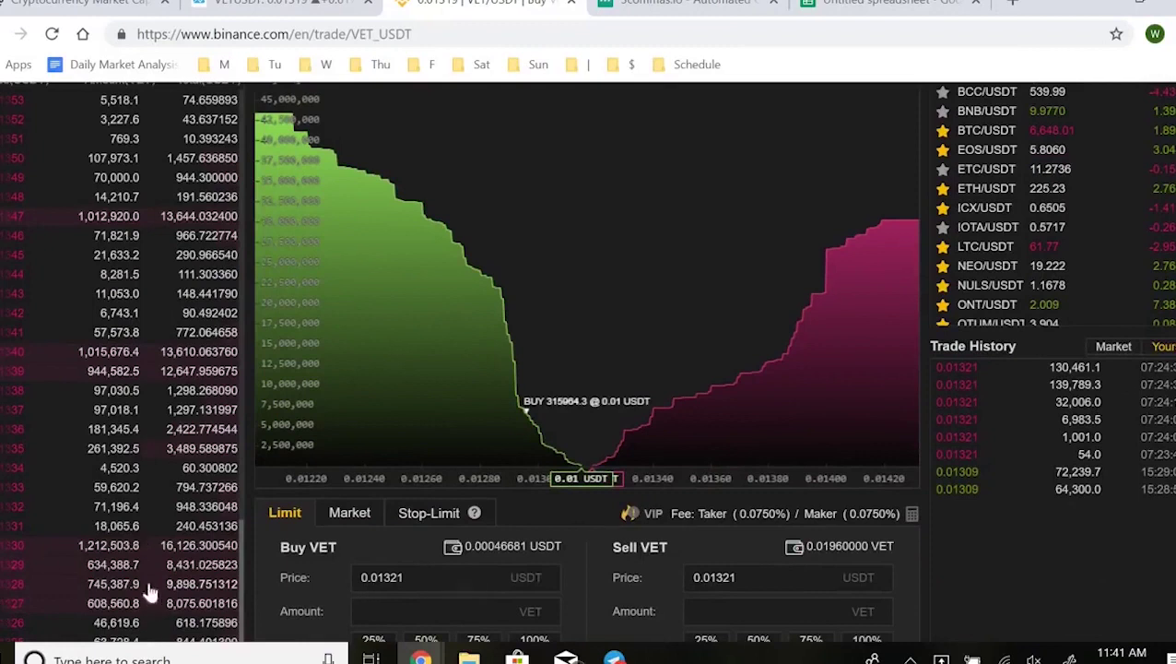
{"action": "scroll", "coordinate": [125, 362], "scroll_direction": "up", "scroll_amount": 2}
{"action": "scroll", "coordinate": [119, 363], "scroll_direction": "up", "scroll_amount": 2}
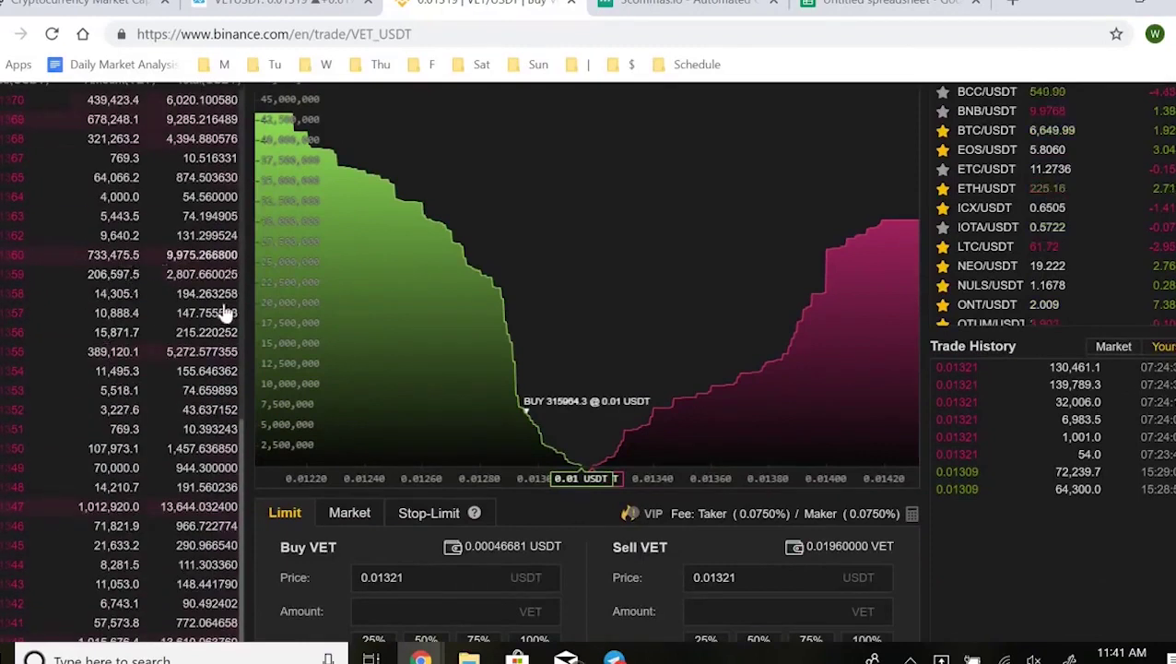
{"action": "scroll", "coordinate": [184, 273], "scroll_direction": "up", "scroll_amount": 1}
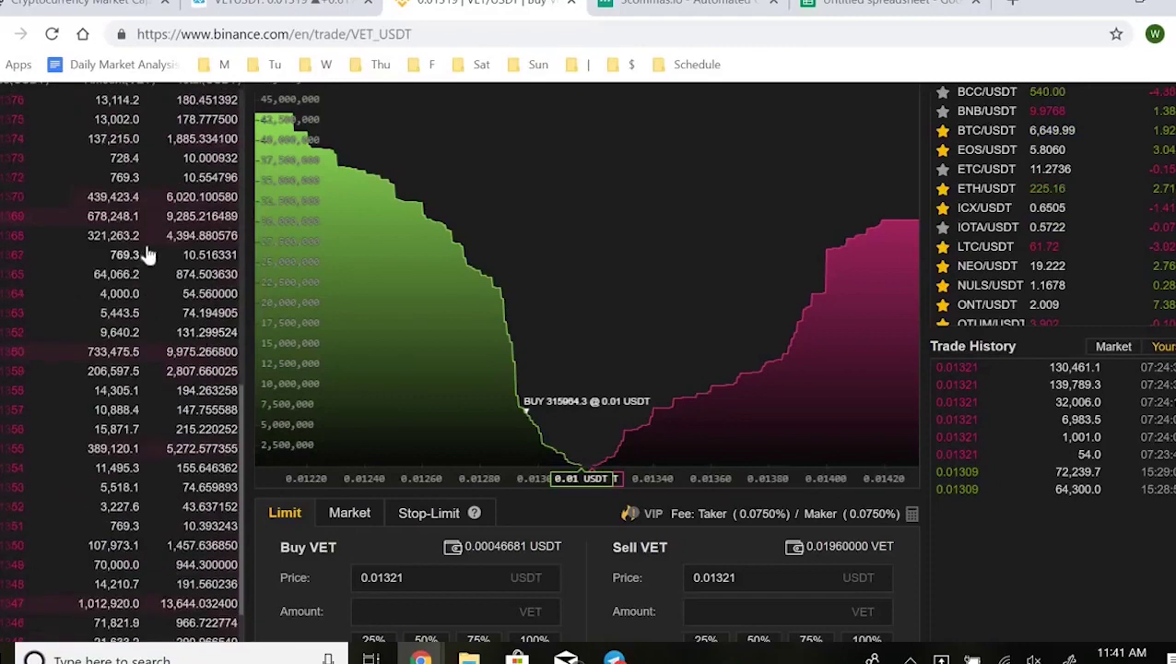
{"action": "scroll", "coordinate": [152, 250], "scroll_direction": "up", "scroll_amount": 1}
{"action": "scroll", "coordinate": [164, 275], "scroll_direction": "up", "scroll_amount": 3}
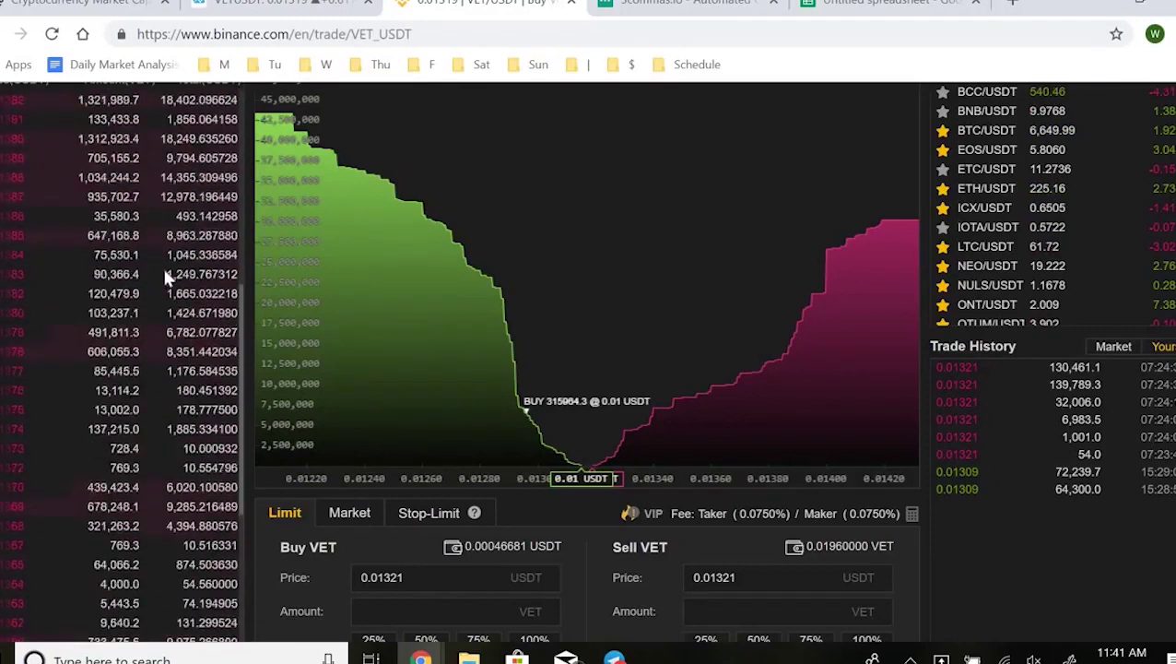
{"action": "scroll", "coordinate": [171, 345], "scroll_direction": "down", "scroll_amount": 1}
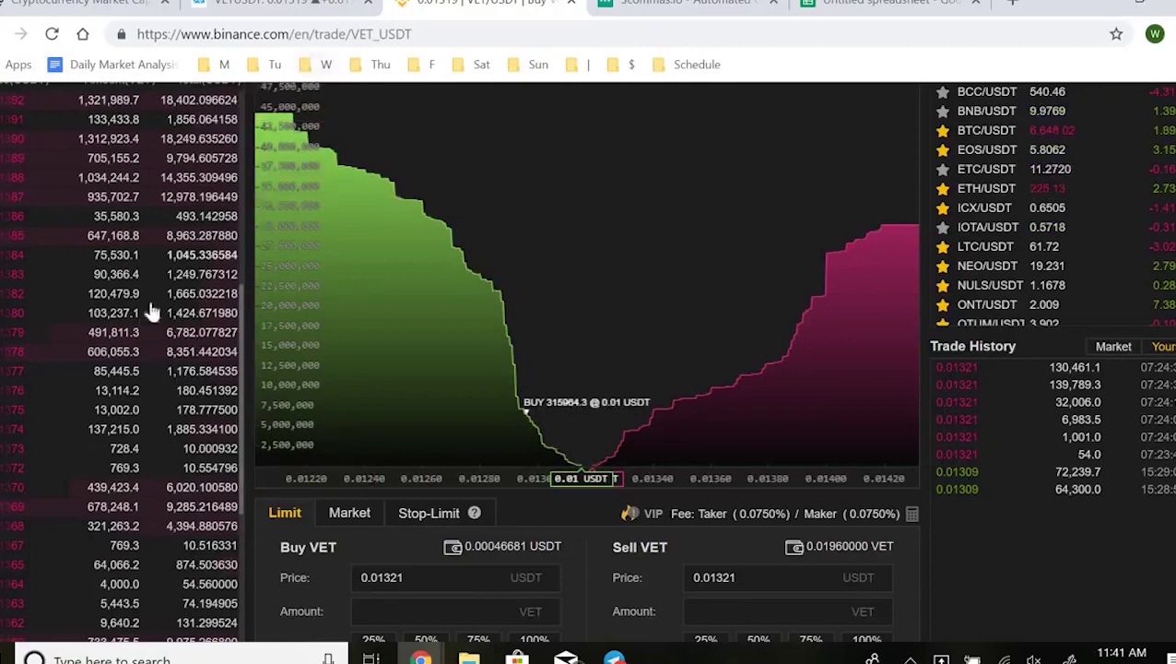
Return to the 3Commas SmartTrade form and set the take profit Ask price to 0.01380 USDT
{"action": "left_click", "coordinate": [664, 4]}
{"action": "left_click", "coordinate": [706, 276]}
{"action": "key", "text": "Delete"}
{"action": "key", "text": "Delete"}
{"action": "key", "text": "Delete"}
{"action": "key", "text": "Delete"}
{"action": "key", "text": "BackSpace"}
{"action": "type", "text": "8"}
{"action": "left_click", "coordinate": [760, 324]}
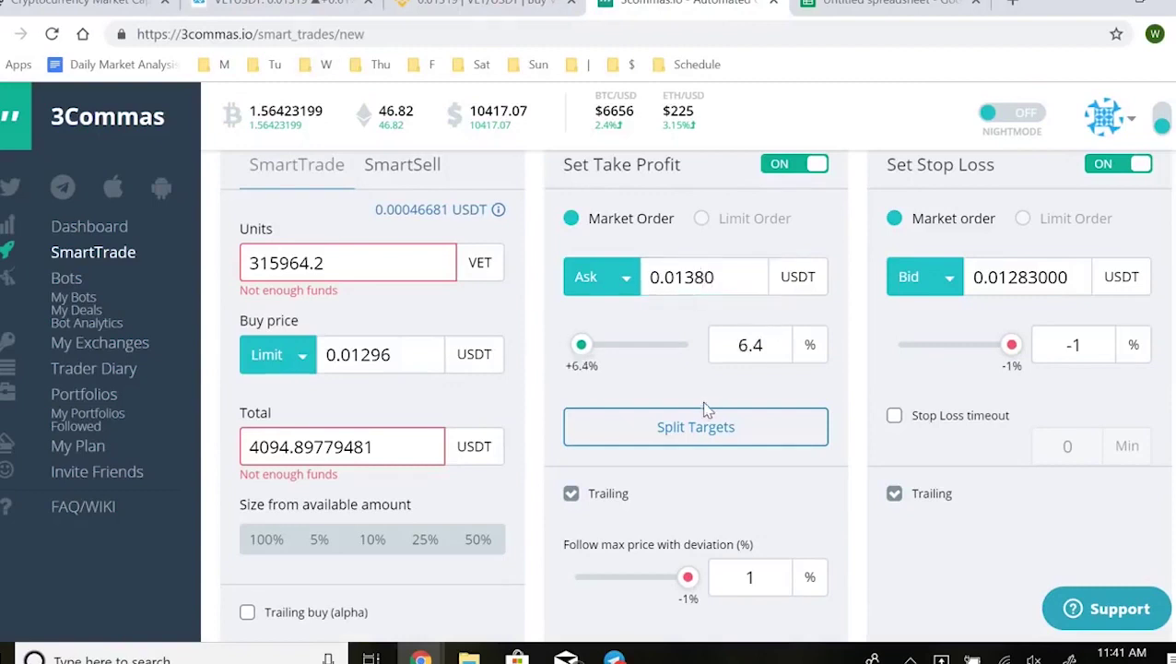
Review the take profit order type, target percentage, Split Targets option and trailing deviation
{"action": "scroll", "coordinate": [701, 403], "scroll_direction": "down", "scroll_amount": 1}
{"action": "scroll", "coordinate": [657, 315], "scroll_direction": "up", "scroll_amount": 1}
{"action": "scroll", "coordinate": [722, 307], "scroll_direction": "down", "scroll_amount": 1}
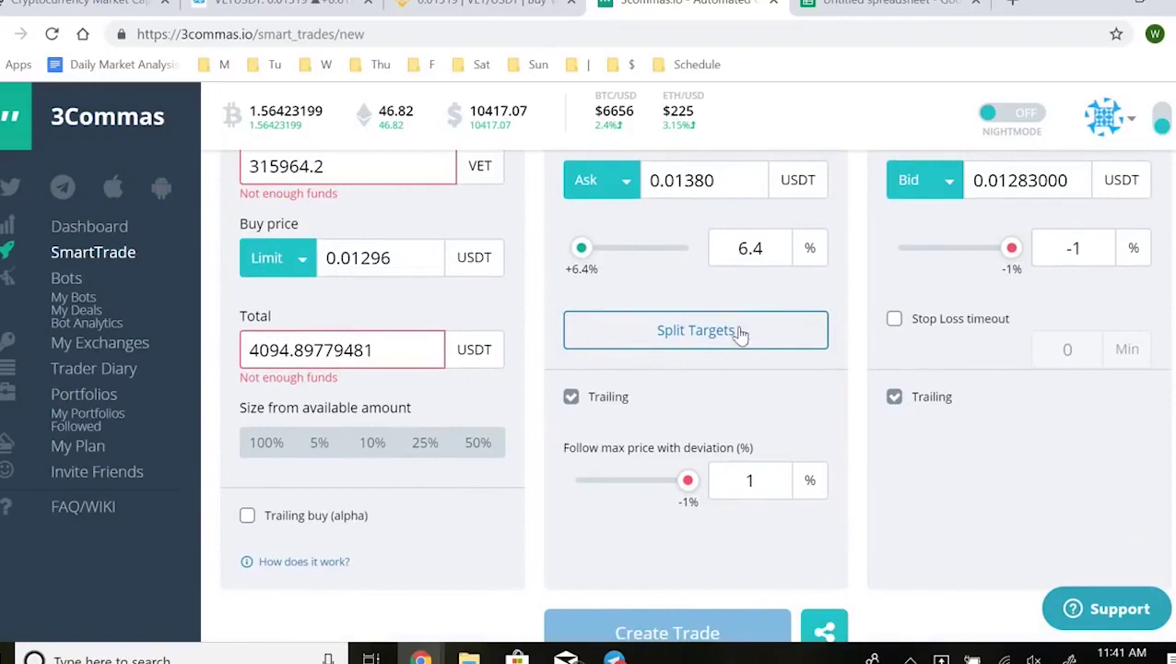
{"action": "scroll", "coordinate": [737, 328], "scroll_direction": "up", "scroll_amount": 1}
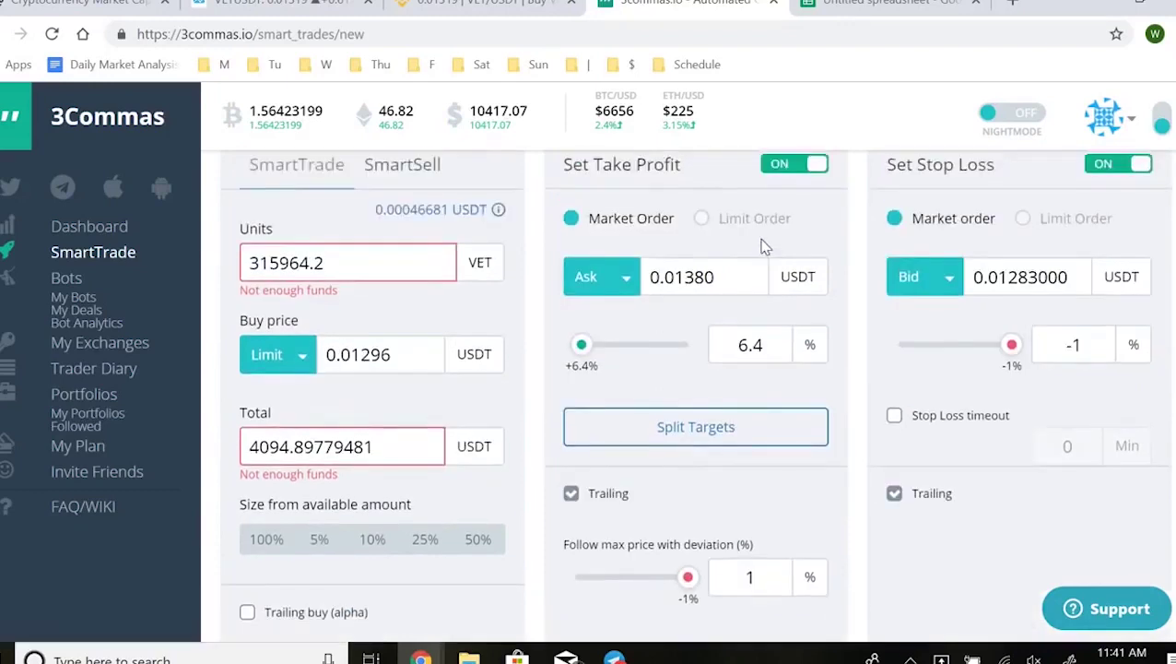
{"action": "scroll", "coordinate": [685, 323], "scroll_direction": "down", "scroll_amount": 1}
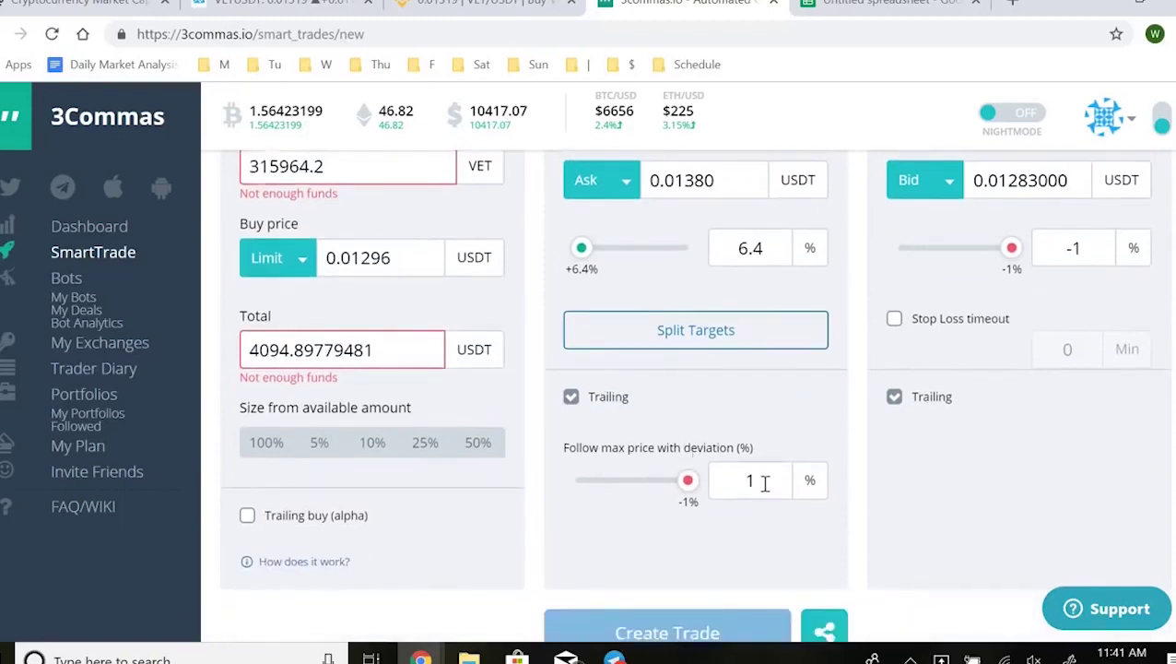
{"action": "scroll", "coordinate": [800, 443], "scroll_direction": "up", "scroll_amount": 1}
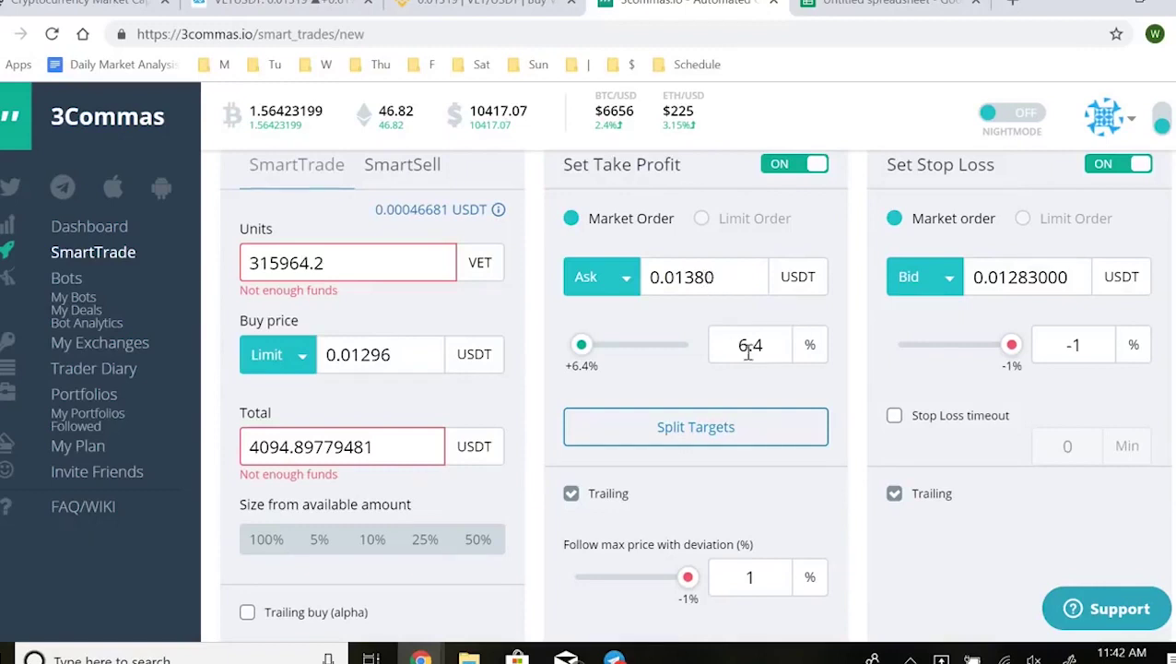
Compare the take profit price with the Binance sell orders, and return to the 3Commas trailing deviation settings
{"action": "left_click", "coordinate": [484, 4]}
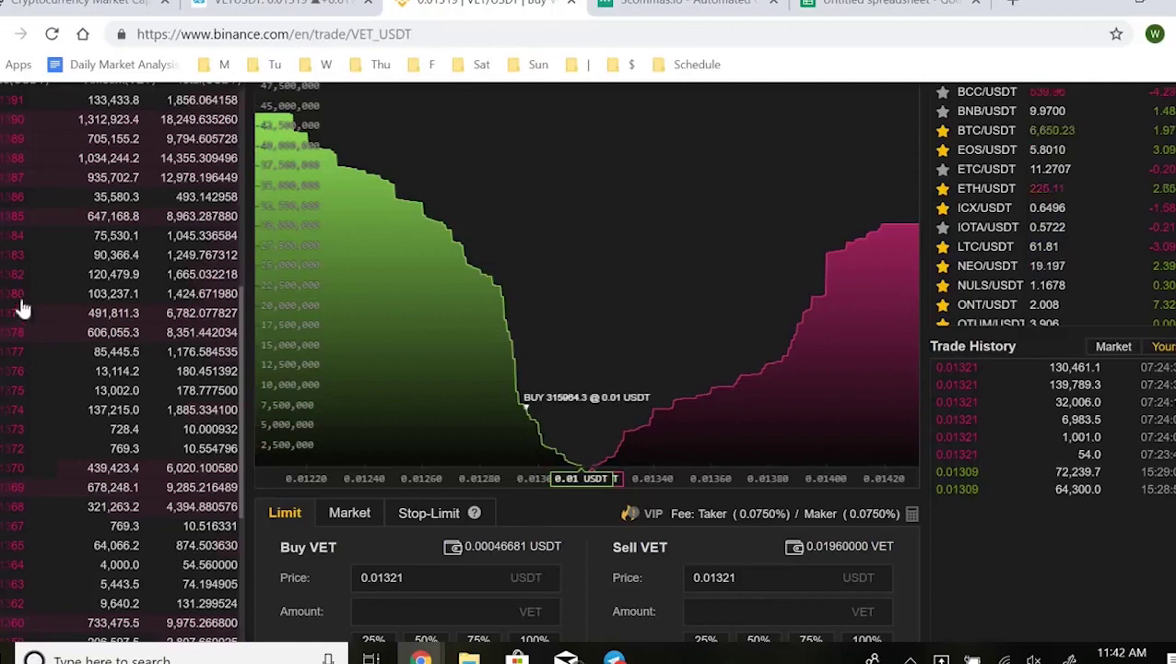
{"action": "left_click", "coordinate": [664, 5]}
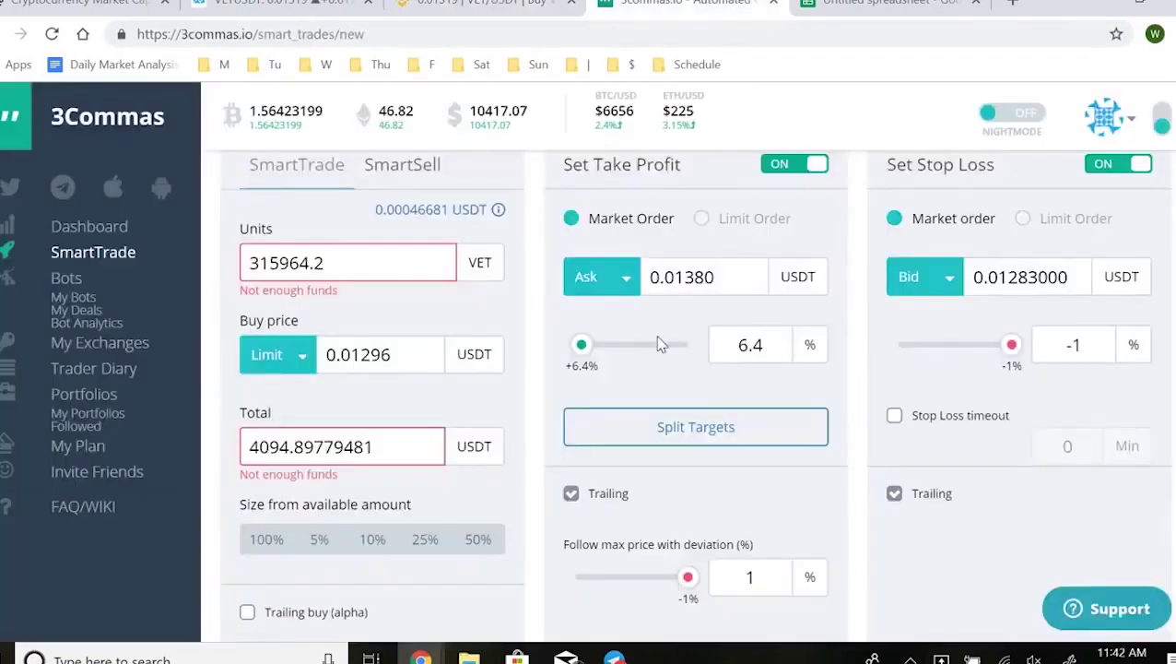
{"action": "scroll", "coordinate": [657, 344], "scroll_direction": "down", "scroll_amount": 1}
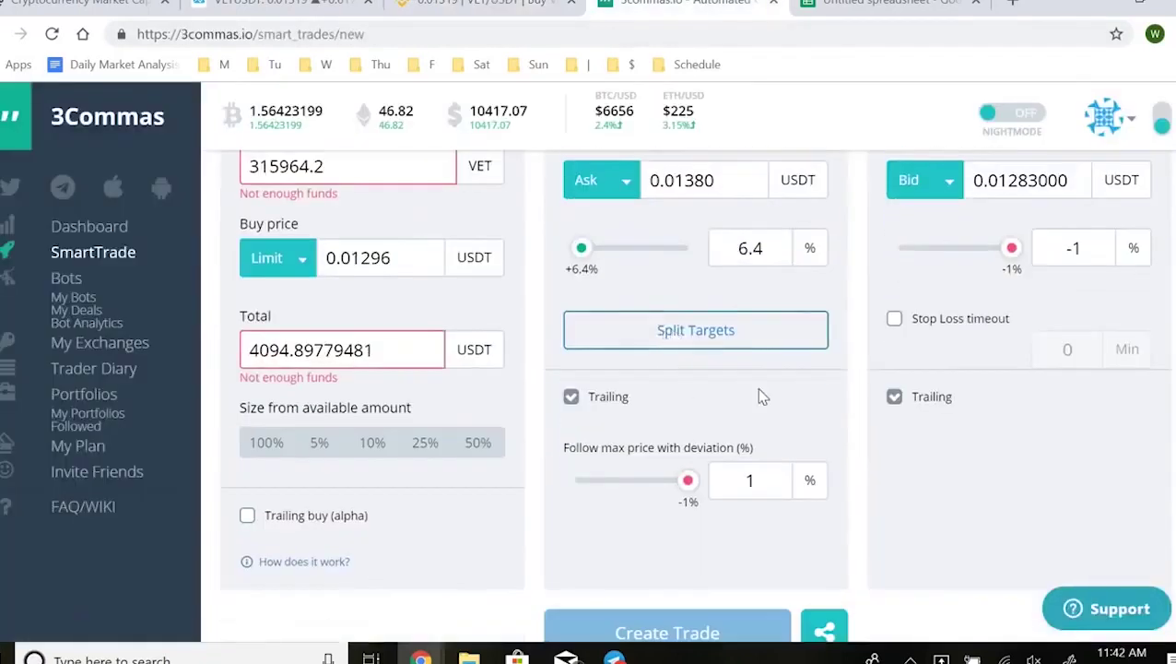
{"action": "scroll", "coordinate": [762, 396], "scroll_direction": "down", "scroll_amount": 1}
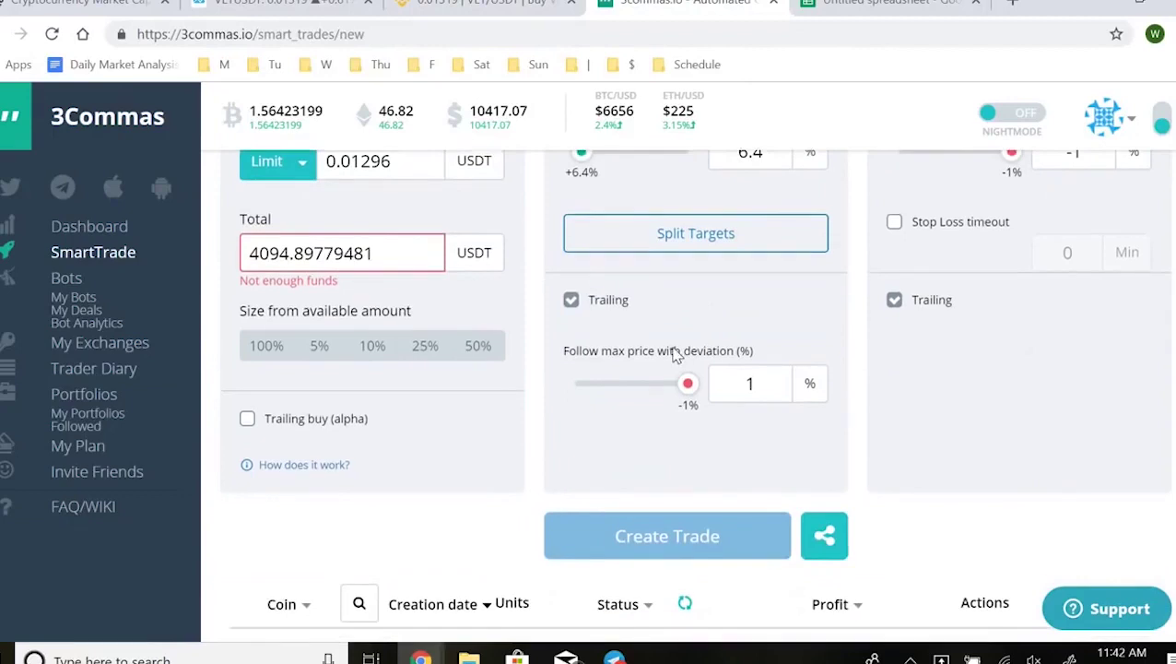
Review the SmartTrade form from the exchange selection down to the stop loss price and percentage
{"action": "scroll", "coordinate": [682, 358], "scroll_direction": "up", "scroll_amount": 1}
{"action": "scroll", "coordinate": [862, 315], "scroll_direction": "up", "scroll_amount": 3}
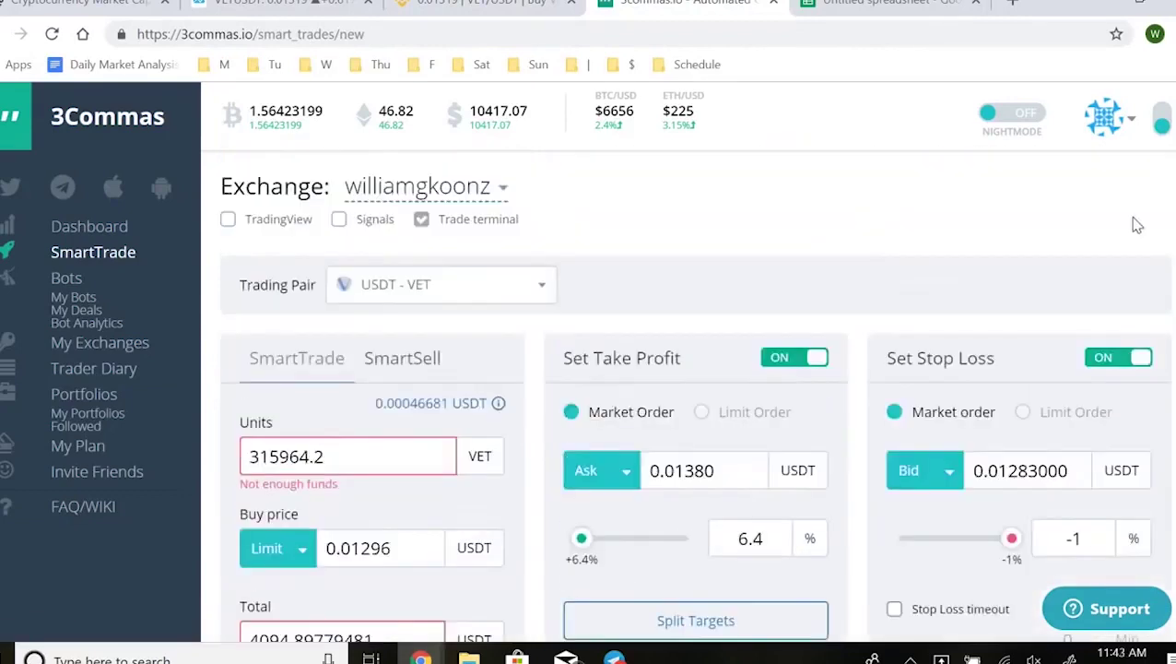
{"action": "scroll", "coordinate": [1010, 302], "scroll_direction": "down", "scroll_amount": 1}
{"action": "scroll", "coordinate": [1005, 286], "scroll_direction": "down", "scroll_amount": 1}
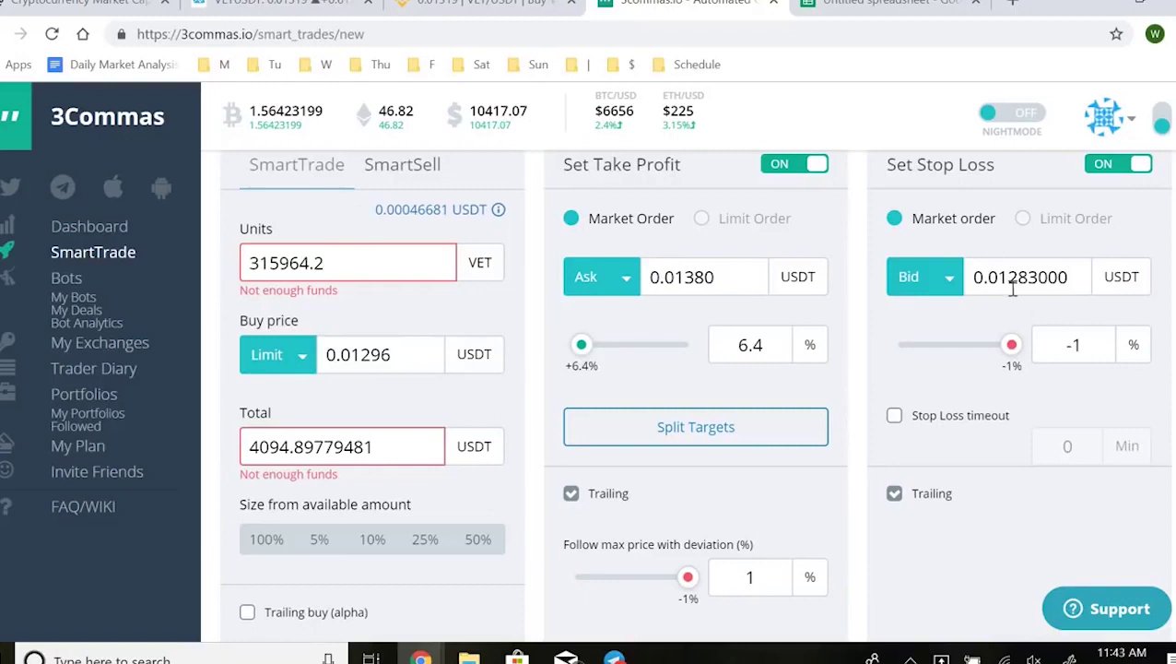
Compare the stop loss price with the Binance VET/USDT orders, and return to the 3Commas stop loss timeout and trailing options
{"action": "left_click", "coordinate": [469, 6]}
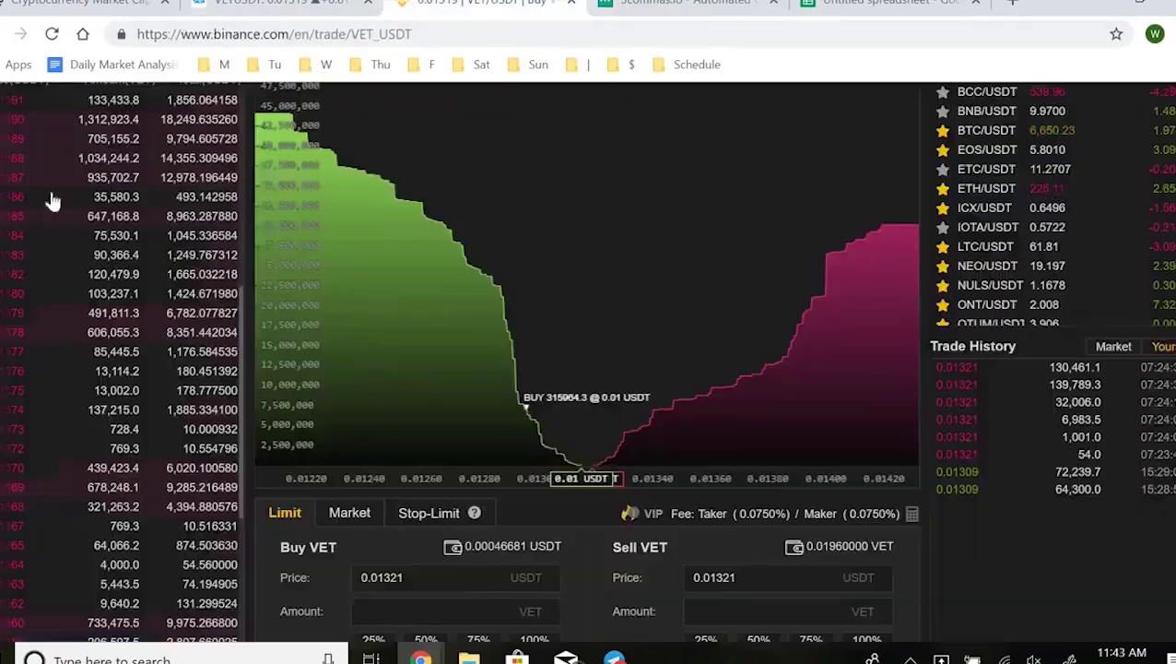
{"action": "scroll", "coordinate": [321, 586], "scroll_direction": "up", "scroll_amount": 2}
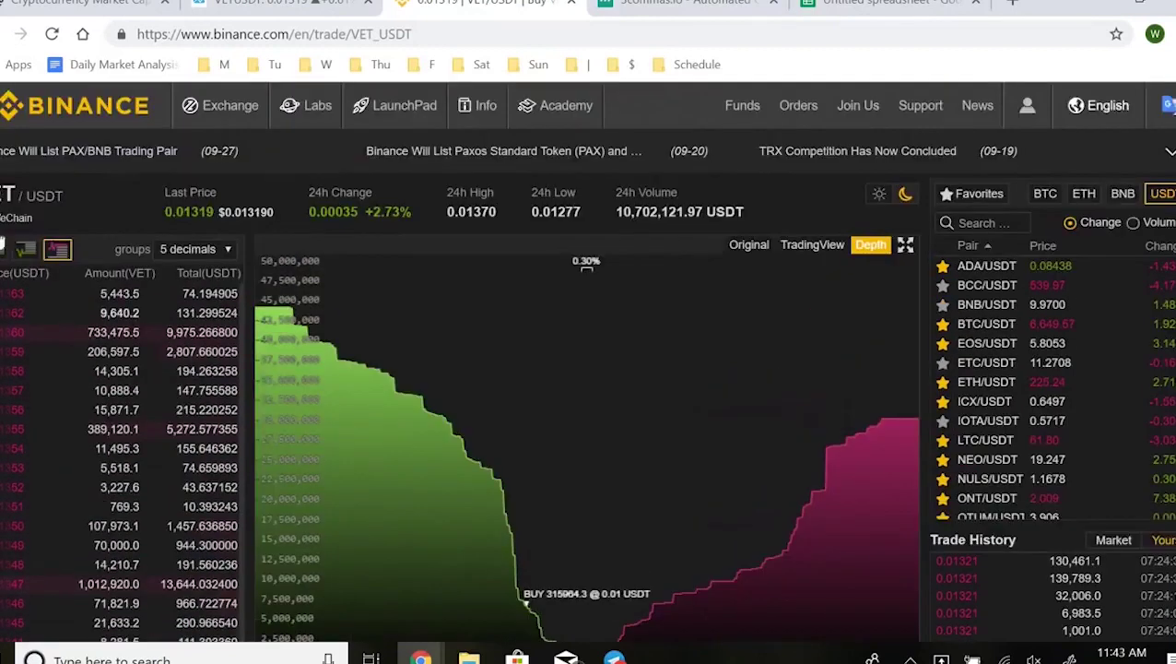
{"action": "scroll", "coordinate": [132, 196], "scroll_direction": "down", "scroll_amount": 4}
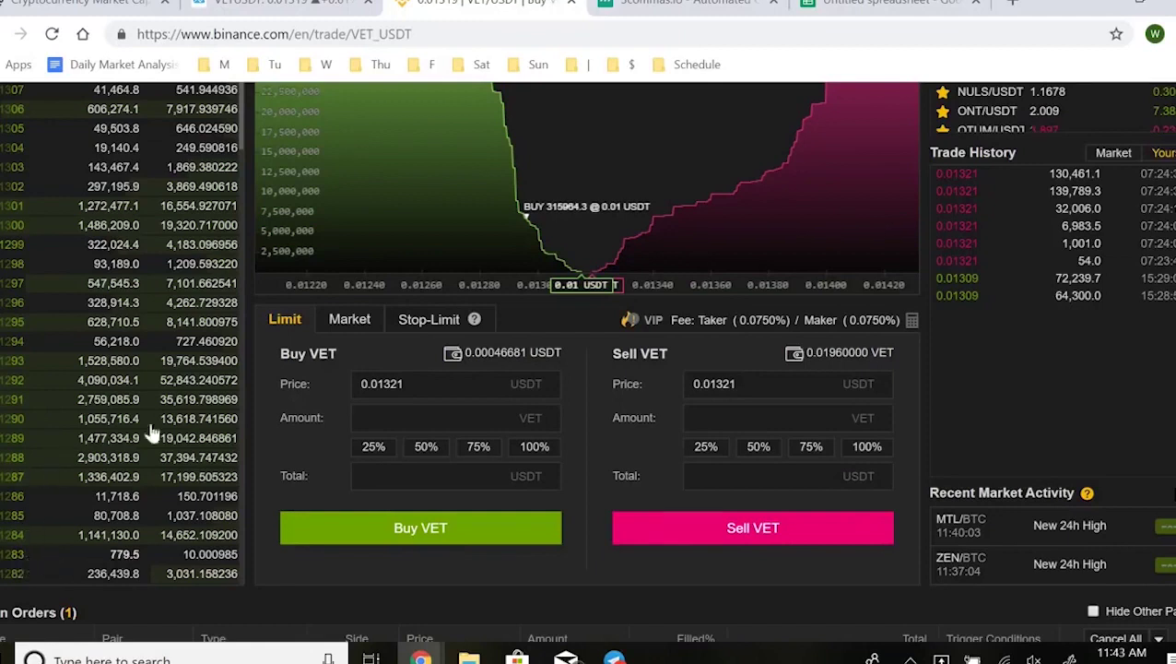
{"action": "key", "text": "ctrl+Tab"}
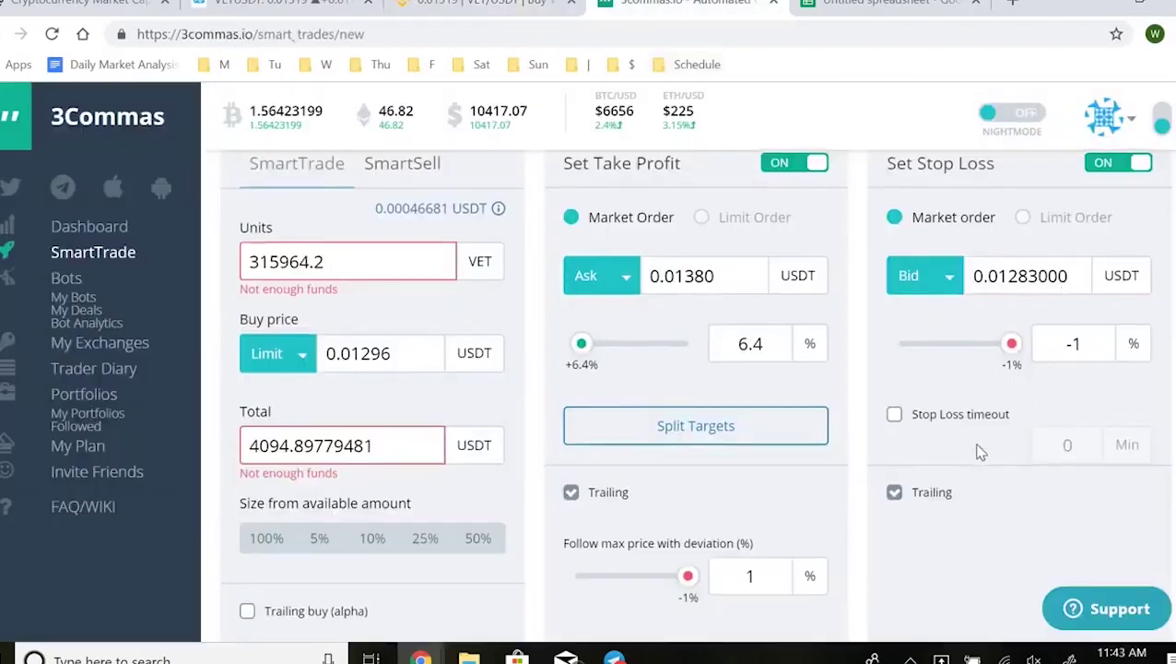
{"action": "scroll", "coordinate": [931, 429], "scroll_direction": "down", "scroll_amount": 2}
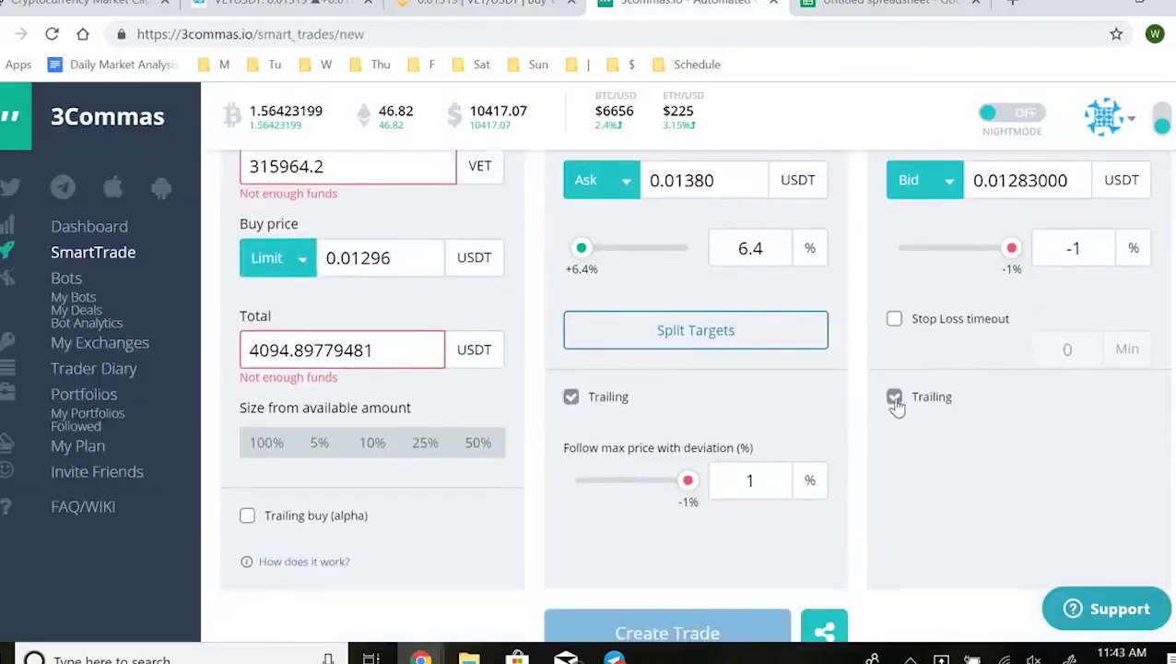
{"action": "scroll", "coordinate": [897, 408], "scroll_direction": "up", "scroll_amount": 2}
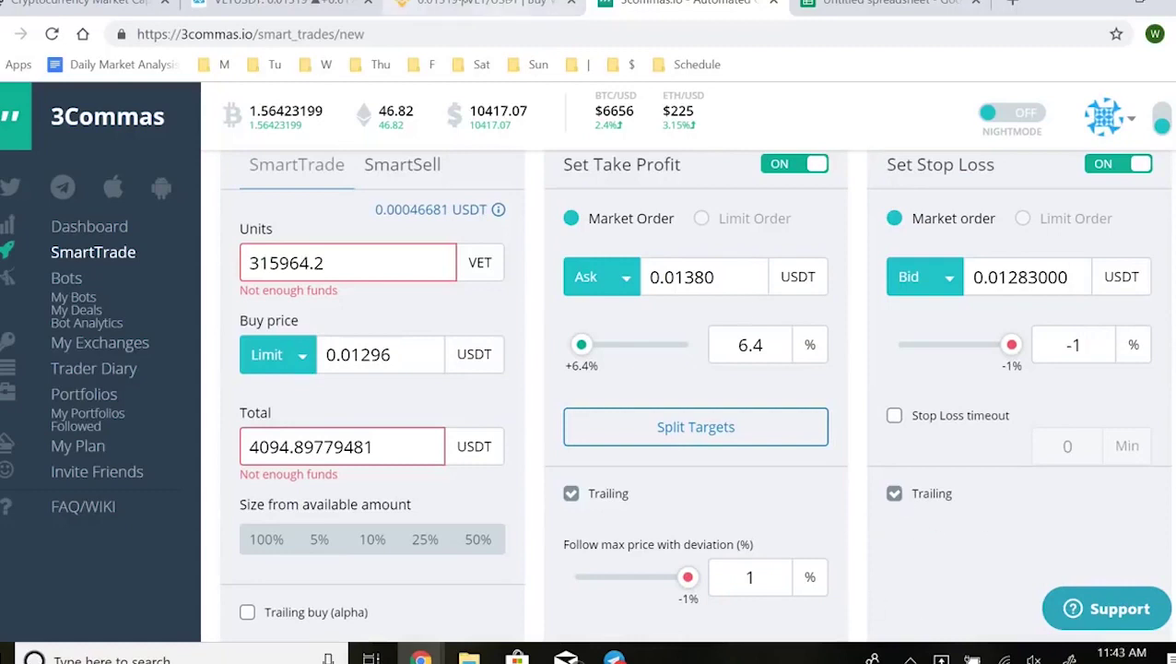
Switch to the TradingView VETUSDT chart, dismiss the NEOUSDT alert, and measure a price drop from about 0.01320 to 0.01306
{"action": "left_click", "coordinate": [304, 4]}
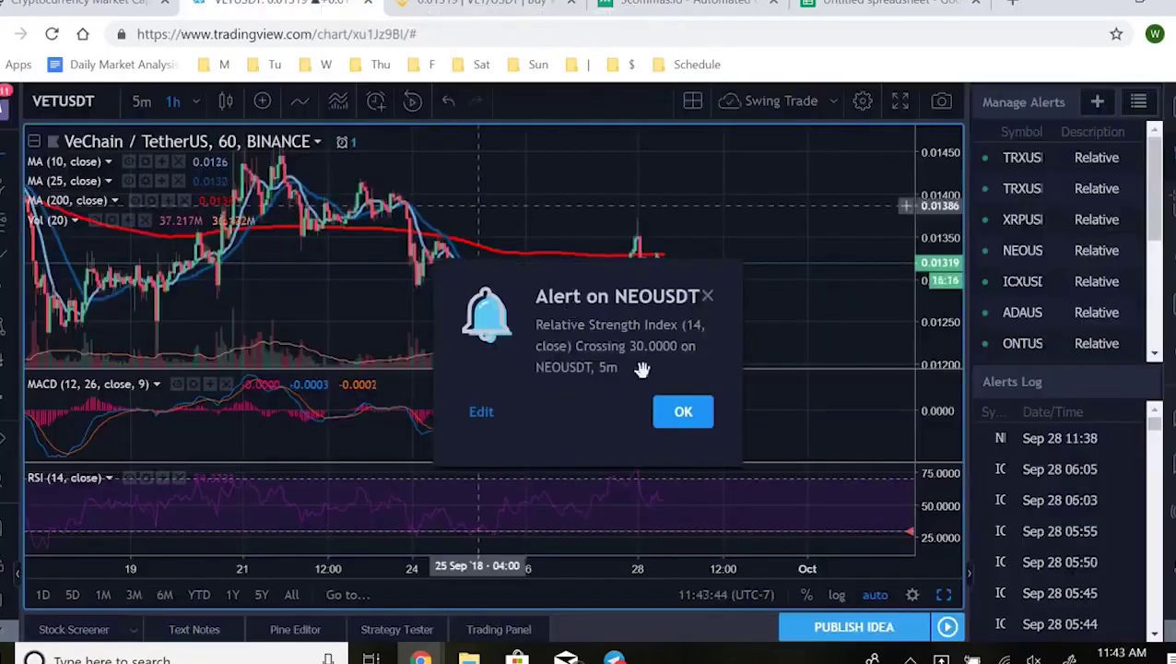
{"action": "left_click", "coordinate": [683, 412]}
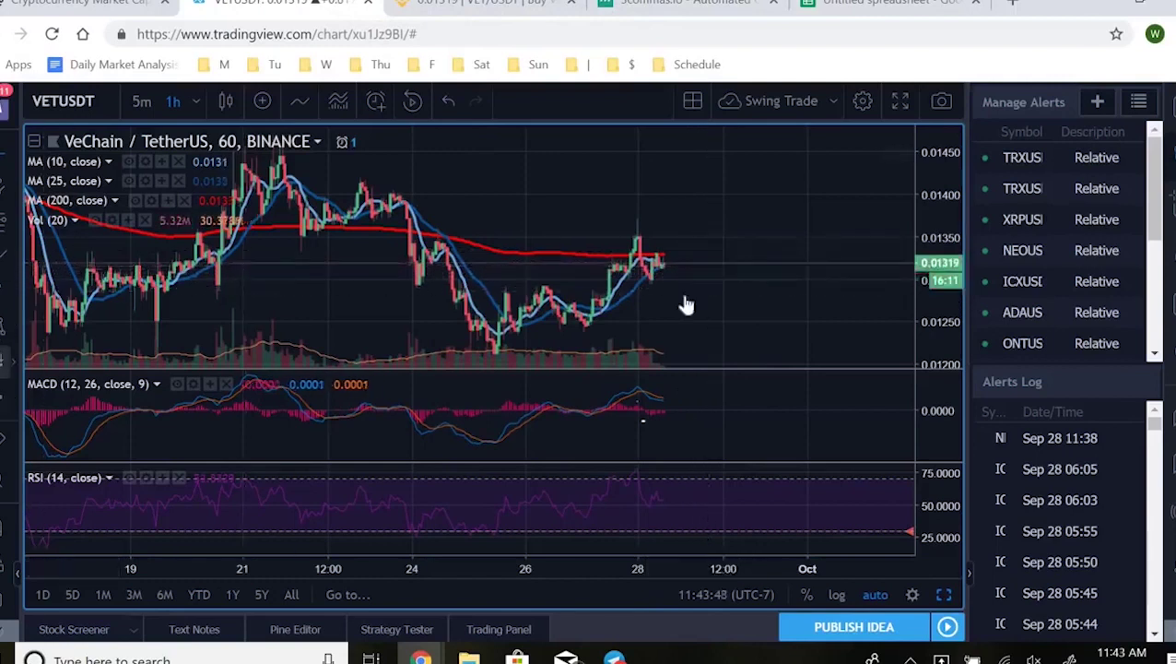
{"action": "left_click", "coordinate": [729, 263], "text": "shift"}
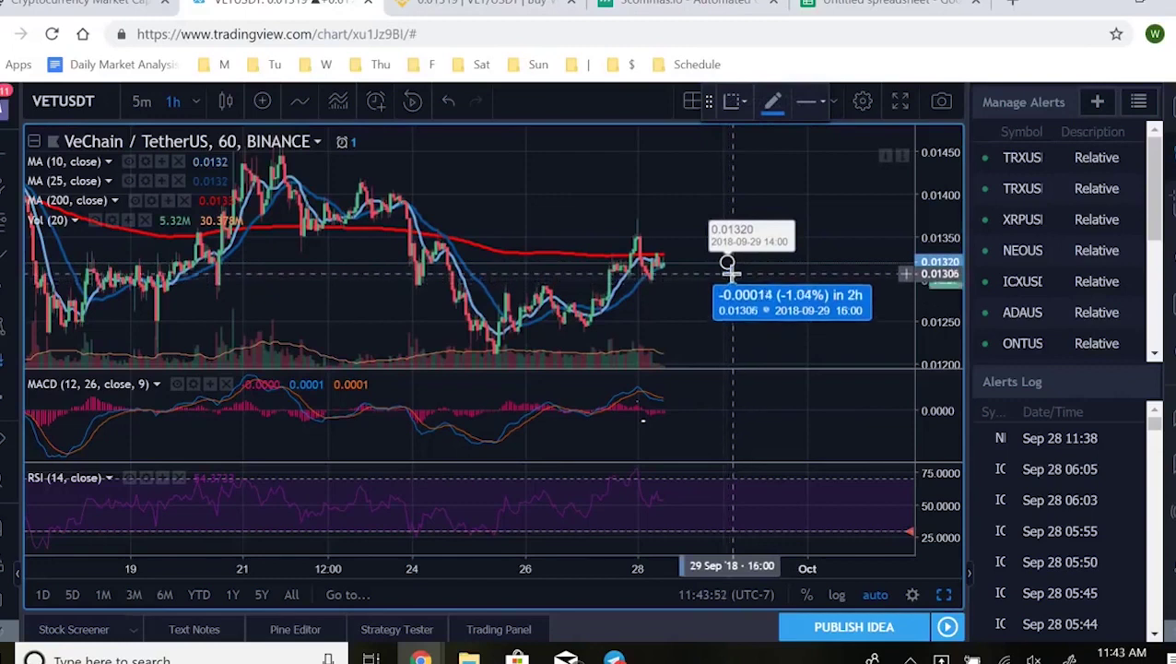
{"action": "left_click", "coordinate": [730, 274]}
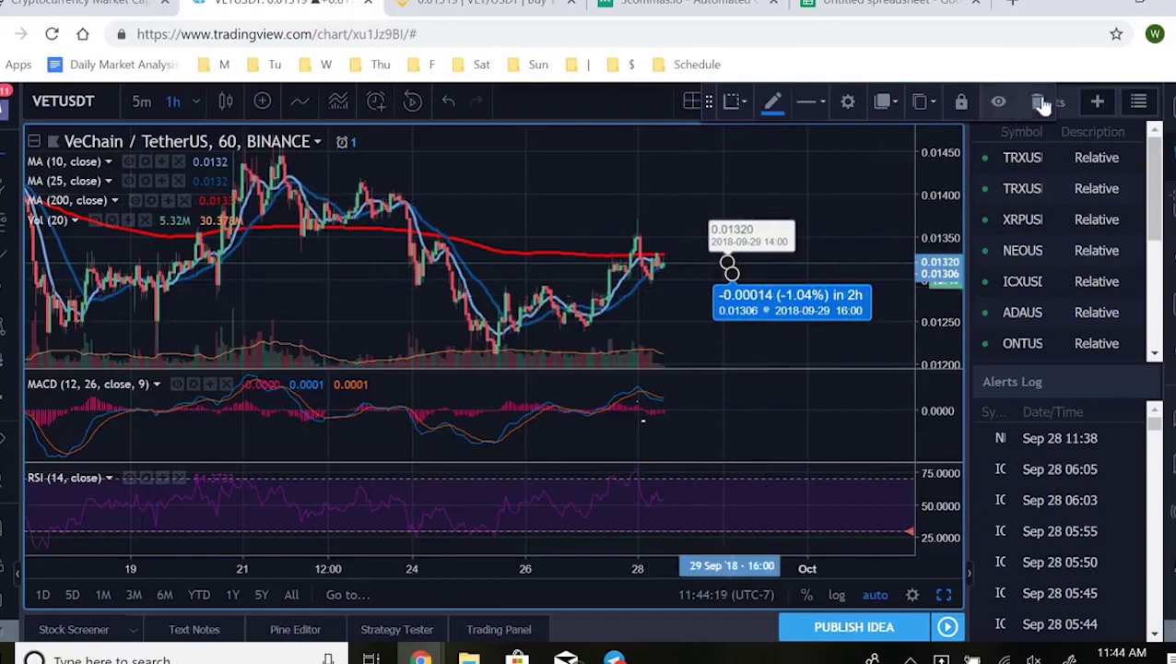
Review the 3Commas stop loss settings and the placed USDT_VET buy order, and bring up the Google Sheets growth calculation
{"action": "left_click", "coordinate": [688, 10]}
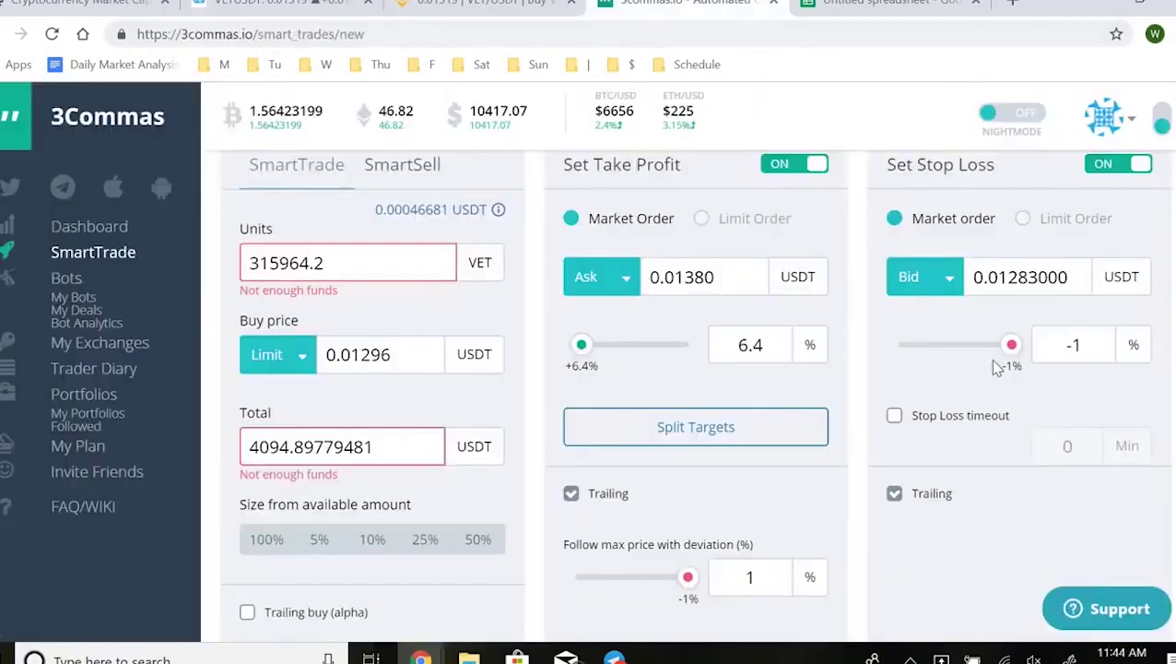
{"action": "scroll", "coordinate": [966, 405], "scroll_direction": "down", "scroll_amount": 1}
{"action": "scroll", "coordinate": [962, 407], "scroll_direction": "up", "scroll_amount": 1}
{"action": "scroll", "coordinate": [968, 410], "scroll_direction": "down", "scroll_amount": 3}
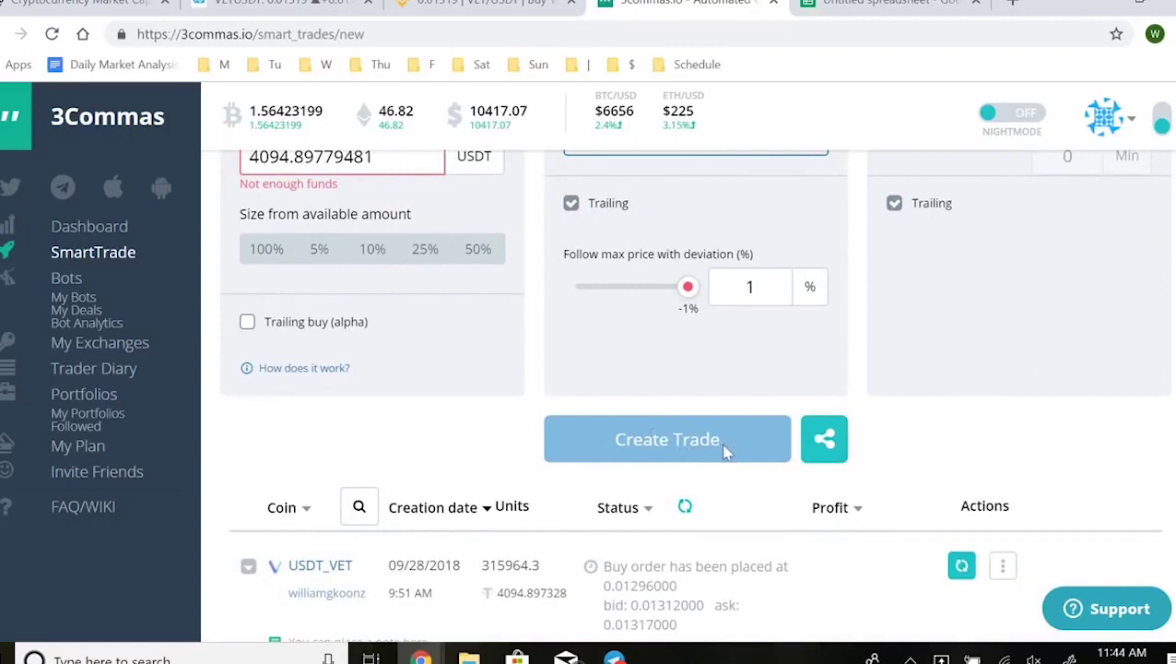
{"action": "scroll", "coordinate": [721, 442], "scroll_direction": "down", "scroll_amount": 2}
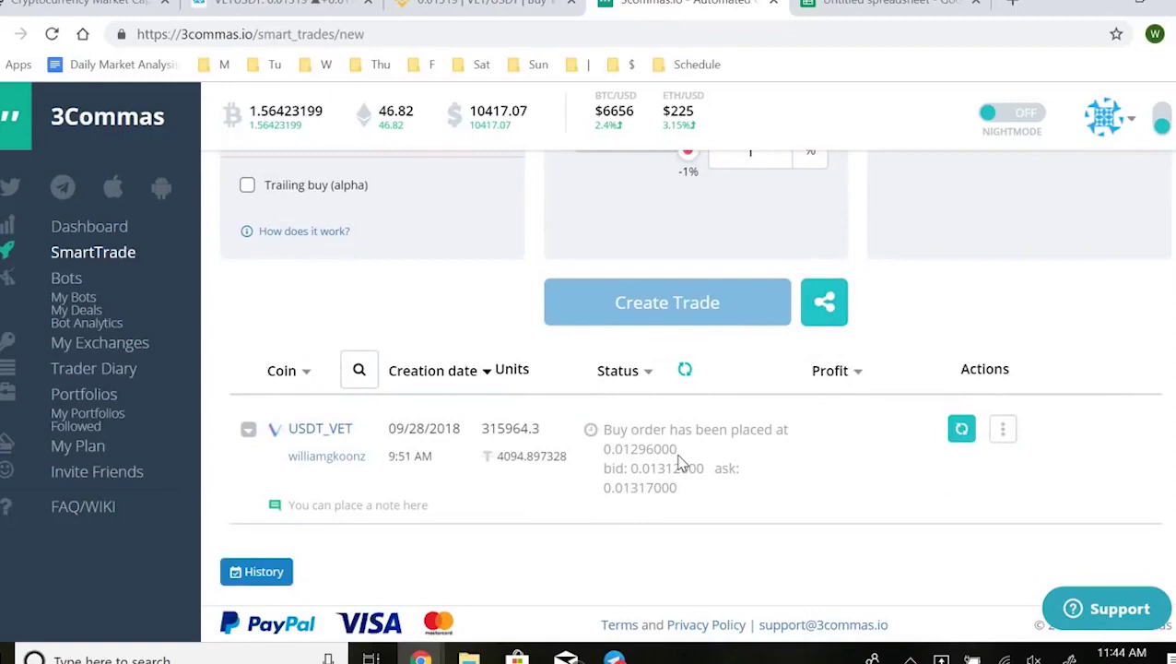
{"action": "left_click", "coordinate": [833, 7]}
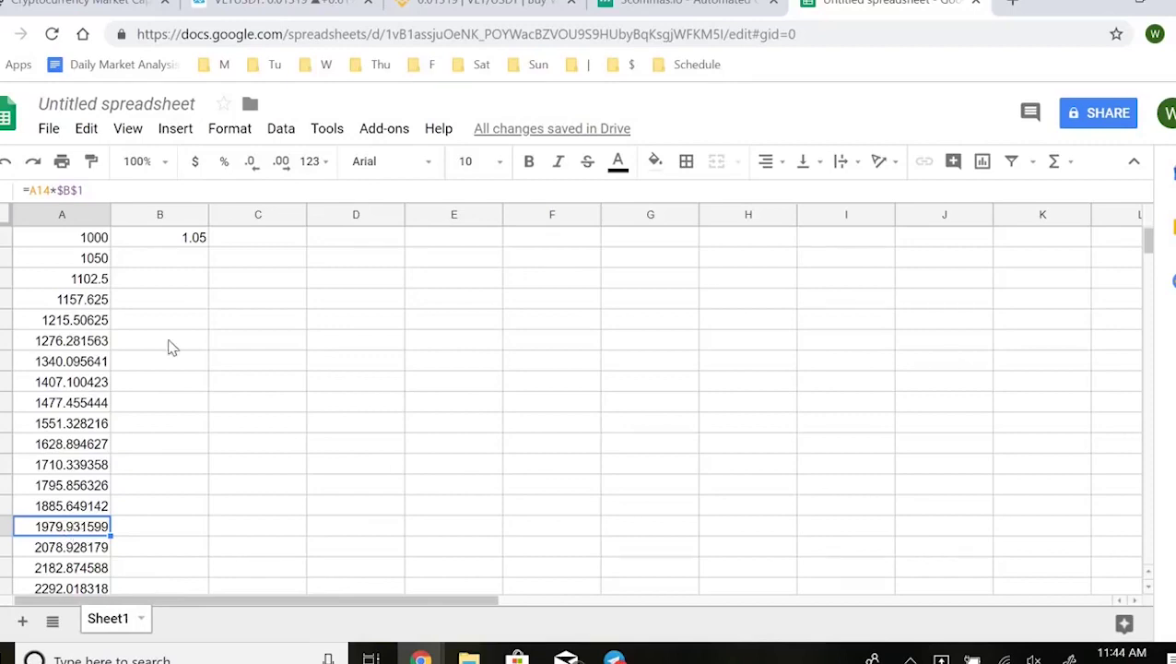
Return to the TradingView VETUSDT chart and set its interval to 5 minutes
{"action": "left_click", "coordinate": [277, 4]}
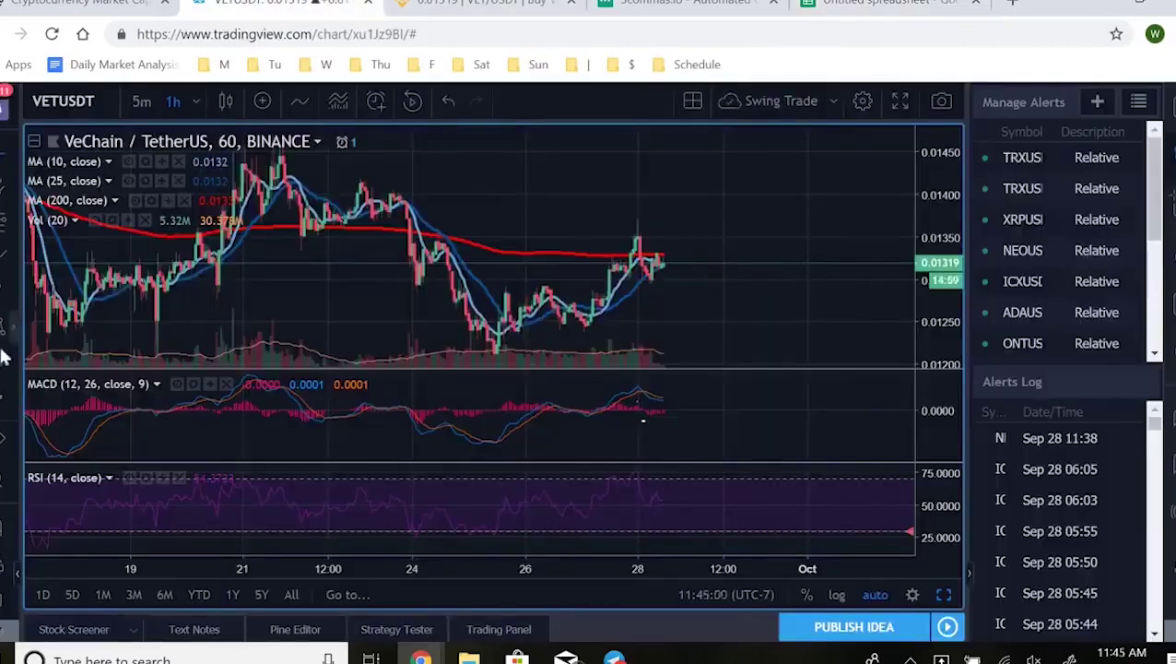
{"action": "left_click", "coordinate": [141, 101]}
{"action": "scroll", "coordinate": [652, 286], "scroll_direction": "down", "scroll_amount": 5}
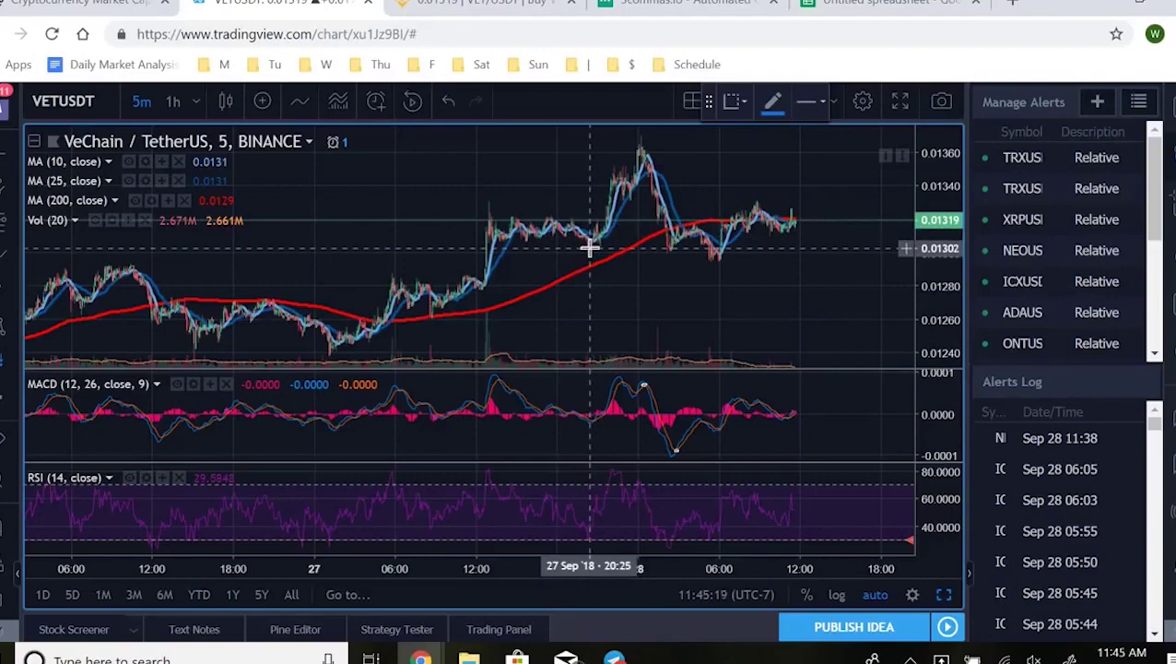
Measure the VETUSDT rise from about 0.01302 on 27 September to the 28 September peak at about 0.01365
{"action": "left_click", "coordinate": [590, 249], "text": "shift"}
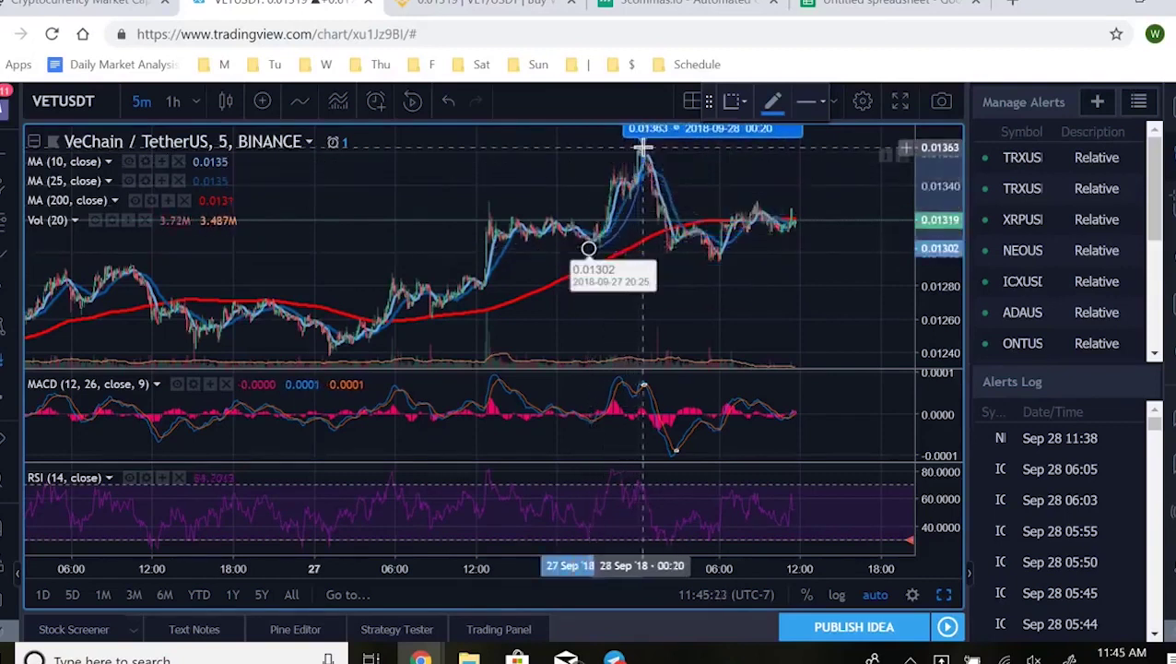
{"action": "scroll", "coordinate": [669, 176], "scroll_direction": "down", "scroll_amount": 5}
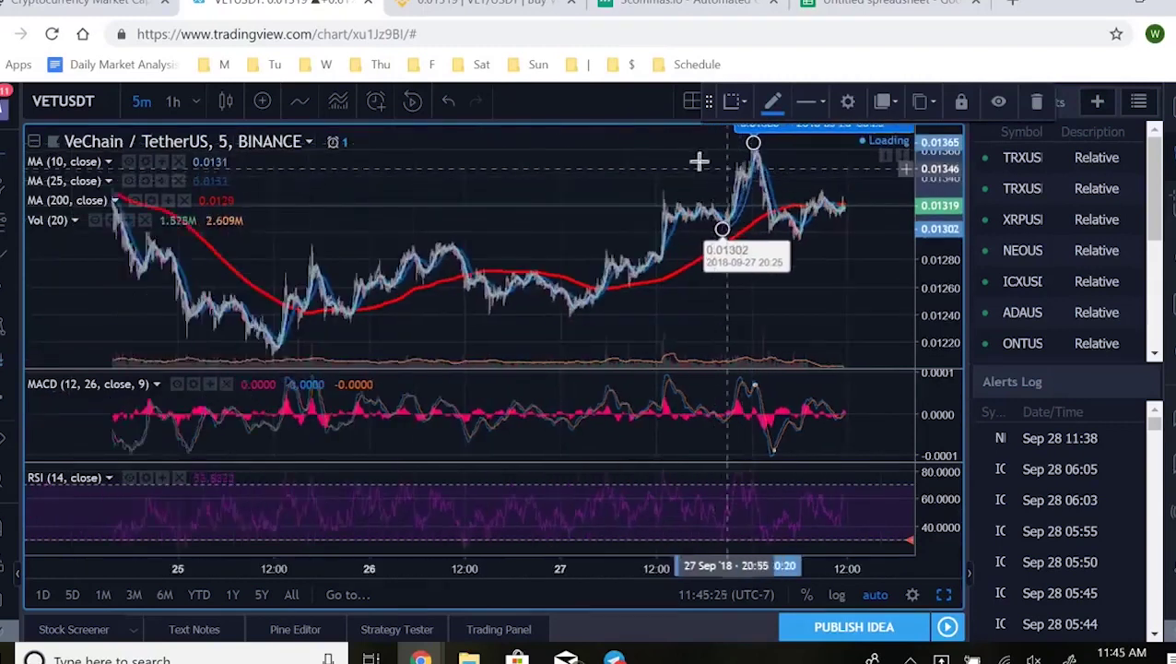
{"action": "mouse_move", "coordinate": [669, 176]}
{"action": "left_mouse_down"}
{"action": "mouse_move", "coordinate": [756, 176]}
{"action": "mouse_move", "coordinate": [616, 201]}
{"action": "left_mouse_up"}
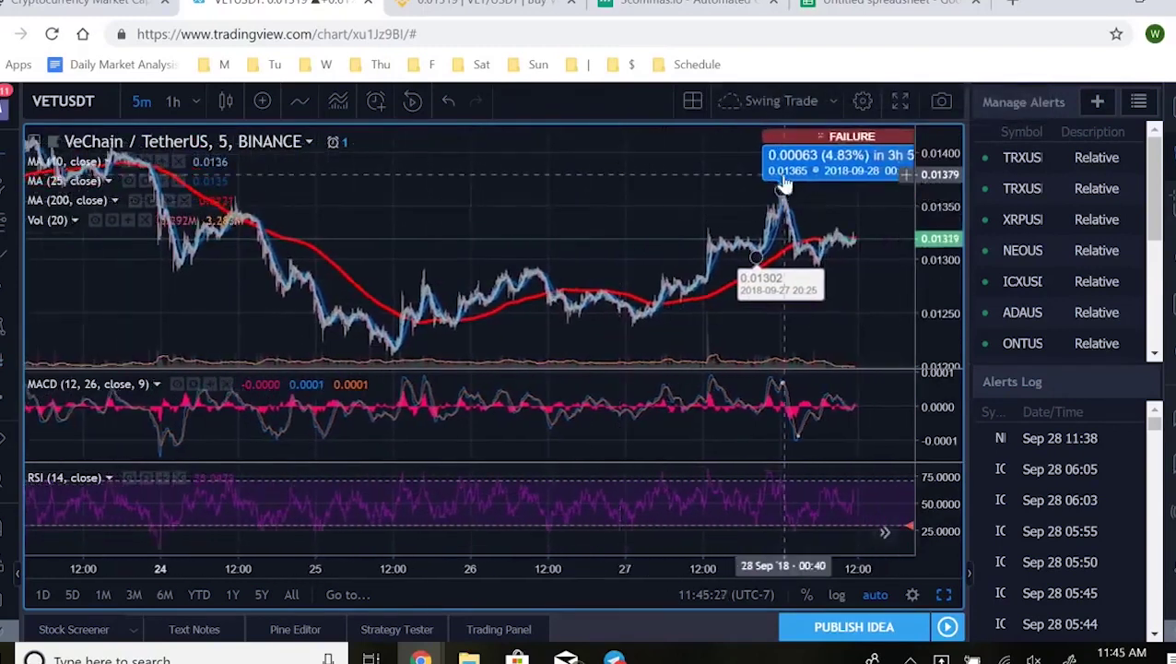
{"action": "left_click", "coordinate": [785, 196]}
Move the measurement's starting point to about 0.01303 at 13:25 on 27 September, and delete the measurement from the chart
{"action": "left_click_drag", "start_coordinate": [758, 258], "coordinate": [711, 257]}
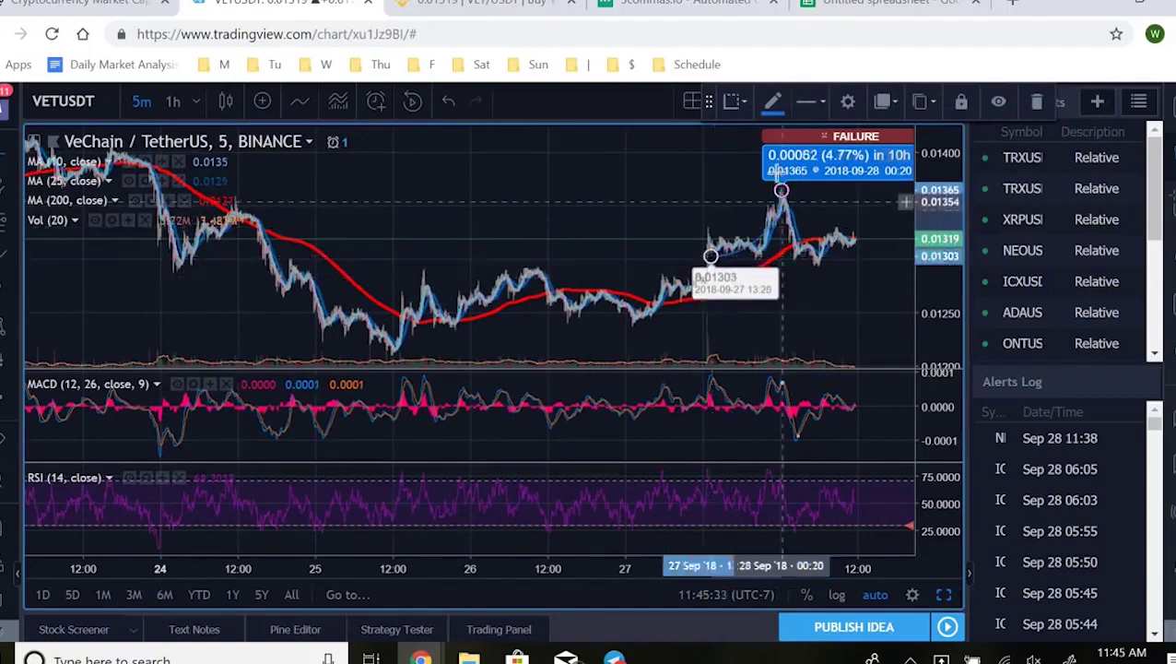
{"action": "left_click_drag", "start_coordinate": [643, 179], "coordinate": [541, 179]}
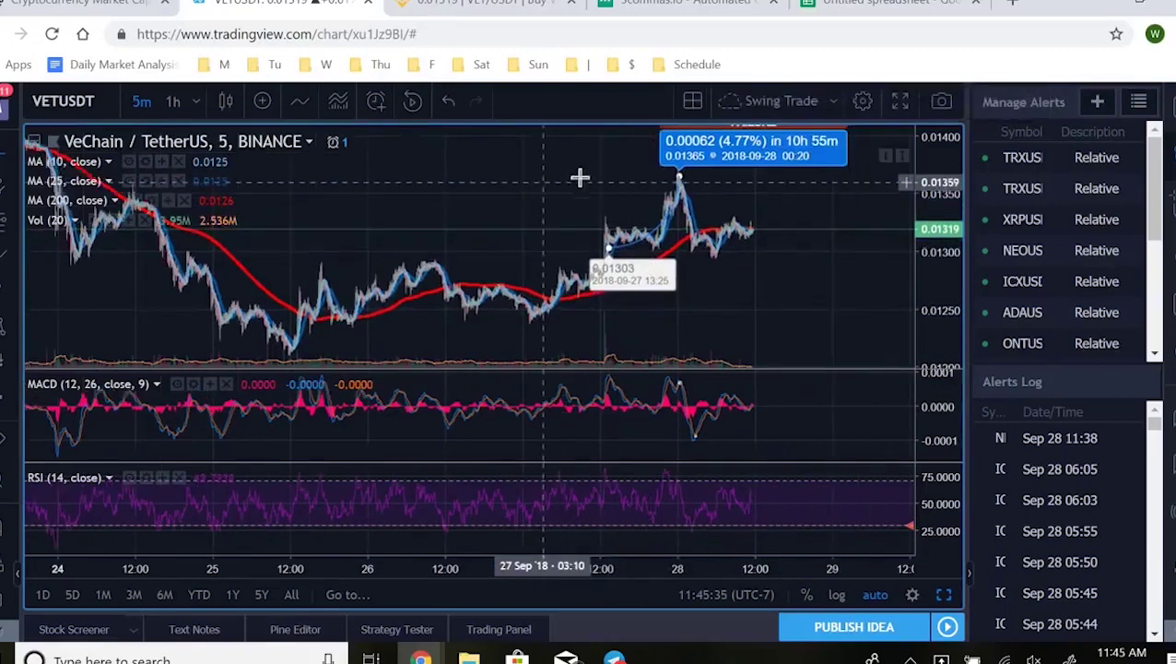
{"action": "left_click", "coordinate": [802, 156]}
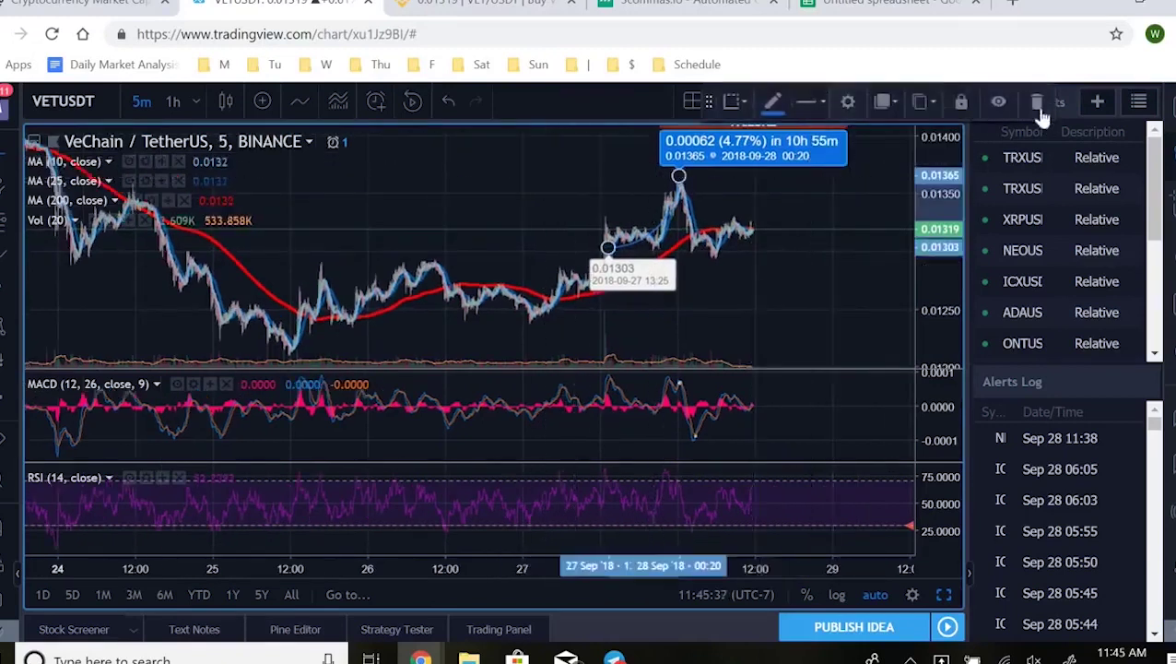
{"action": "key", "text": "Delete"}
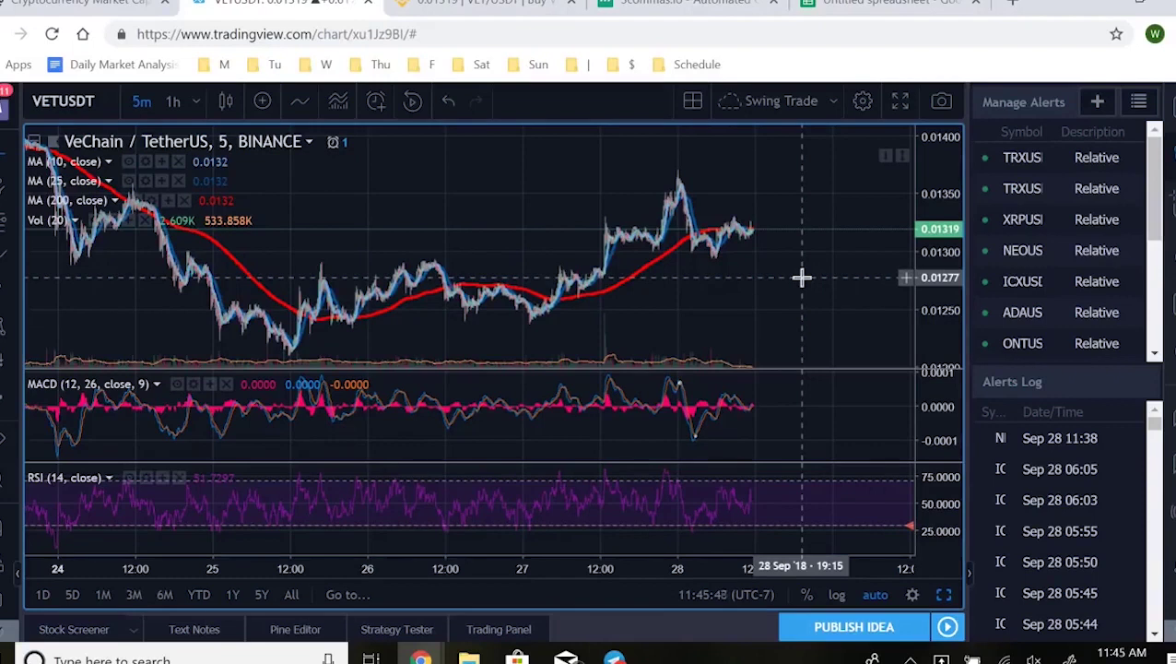
Revisit the CoinMarketCap volume ranking, the TradingView VETUSDT chart and the VET/USDT buy orders on Binance
{"action": "left_click", "coordinate": [83, 2]}
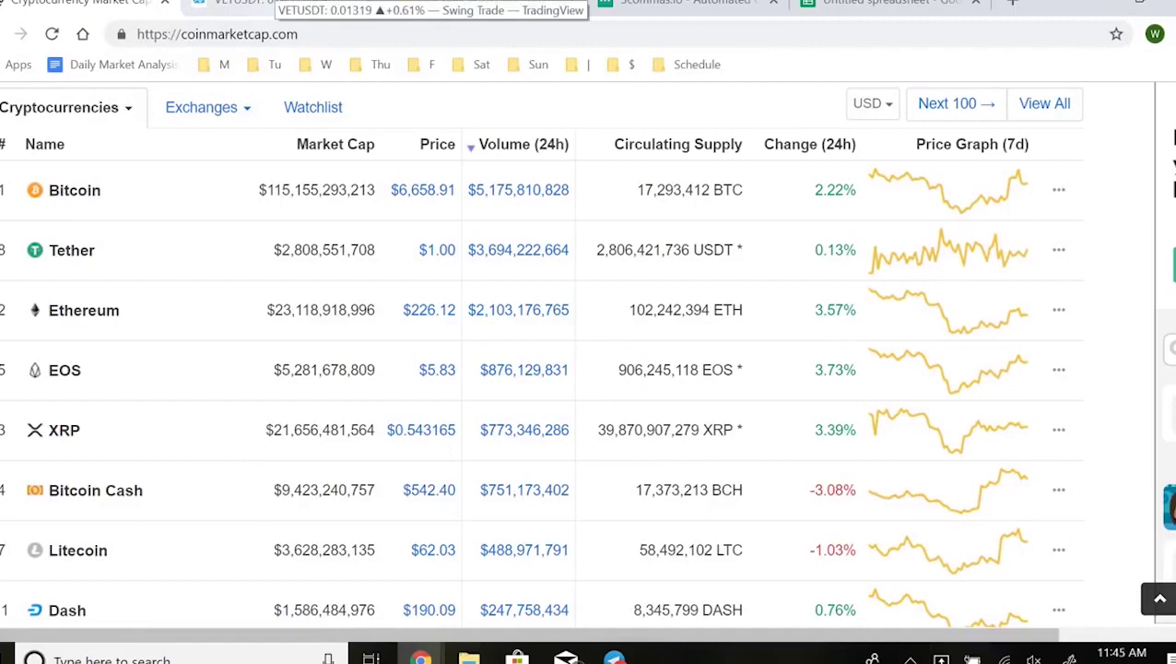
{"action": "left_click", "coordinate": [267, 4]}
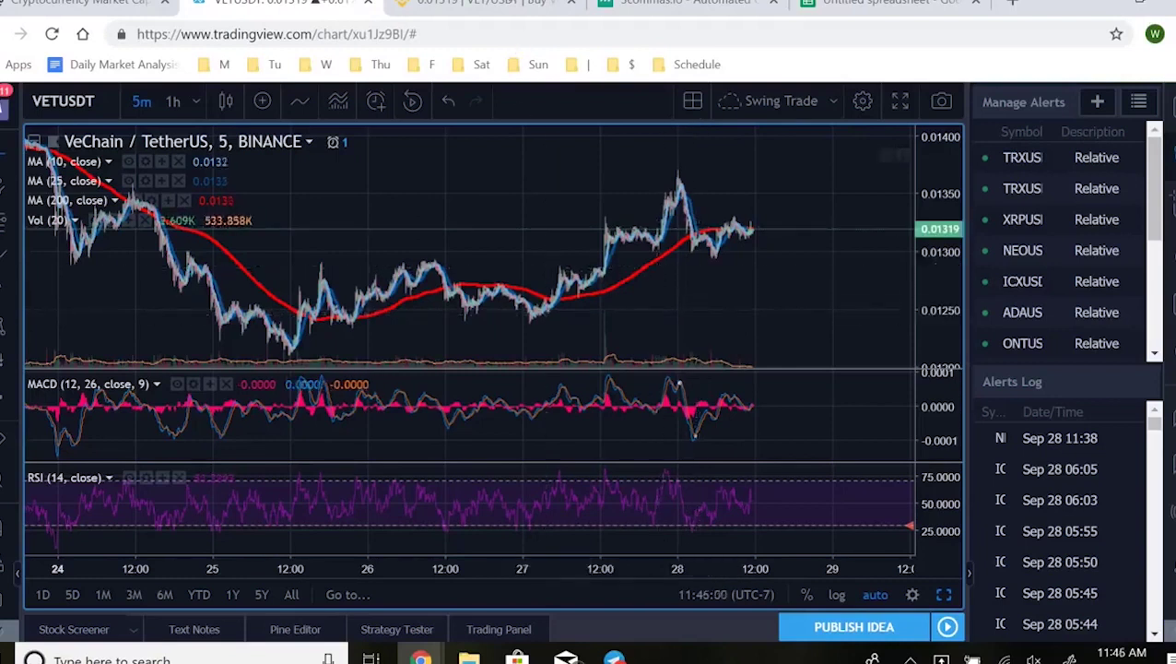
{"action": "key", "text": "ctrl+Tab"}
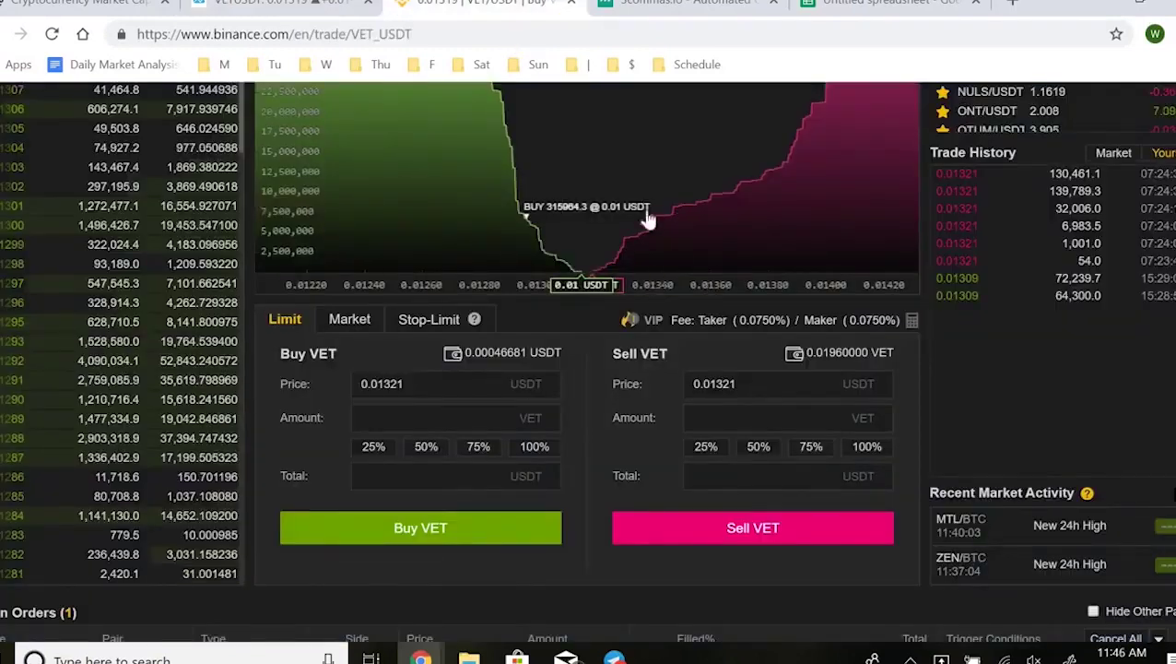
{"action": "scroll", "coordinate": [546, 554], "scroll_direction": "up", "scroll_amount": 2}
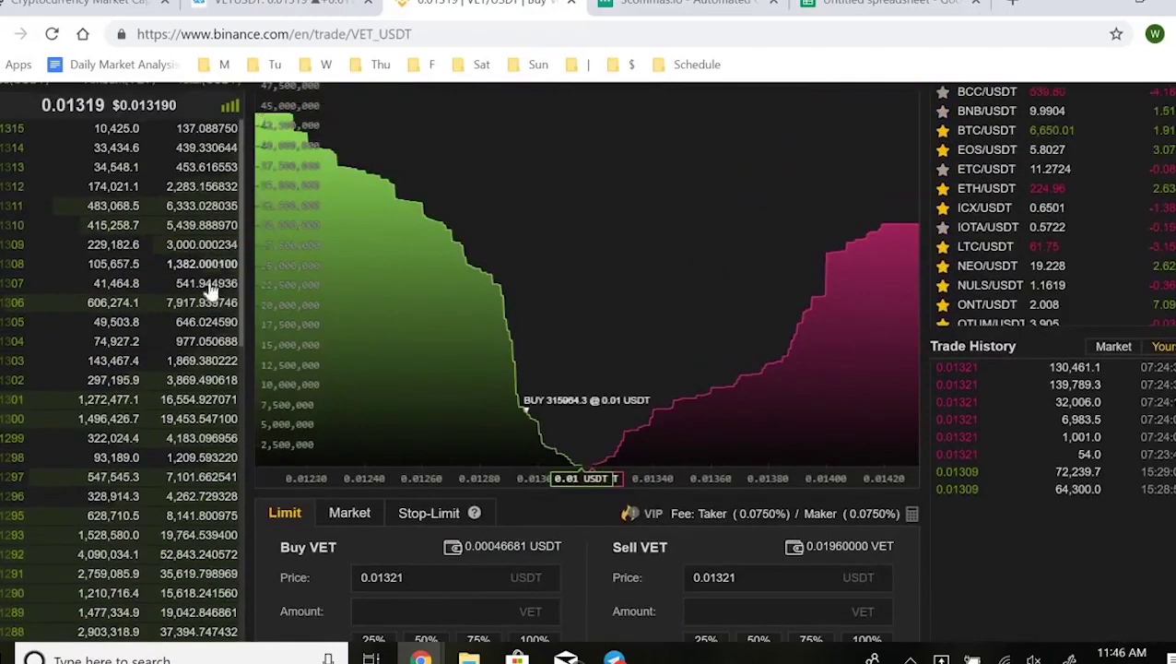
{"action": "scroll", "coordinate": [184, 369], "scroll_direction": "up", "scroll_amount": 2}
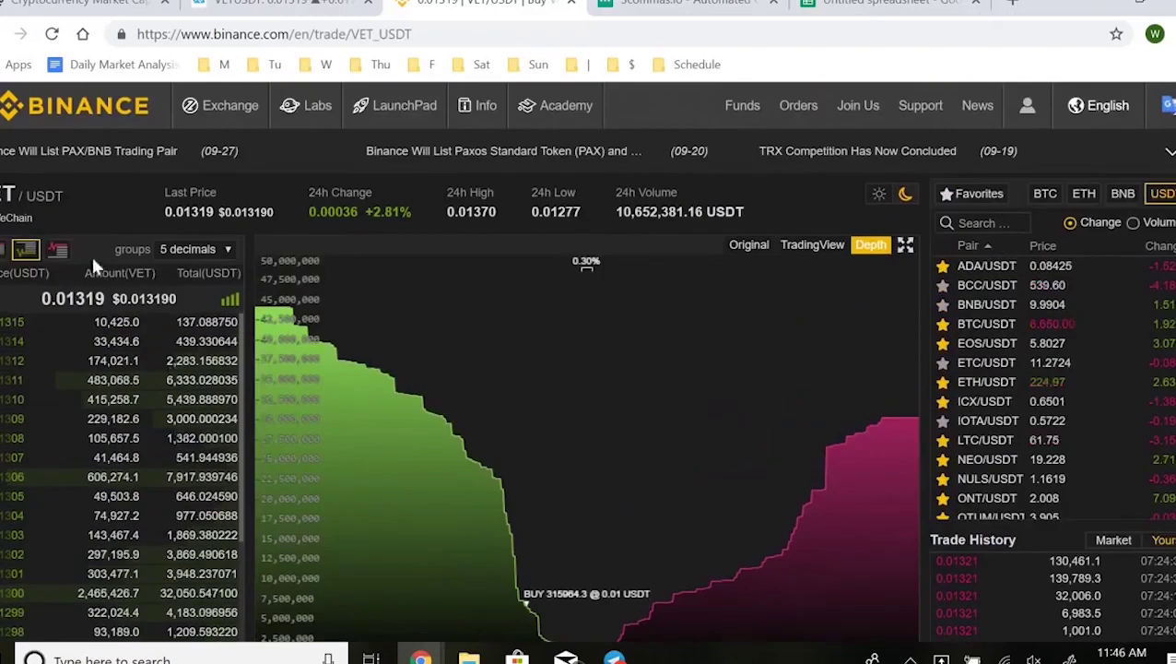
Show only the sell orders in the VET/USDT order book and examine the listed amounts and totals
{"action": "left_click", "coordinate": [57, 249]}
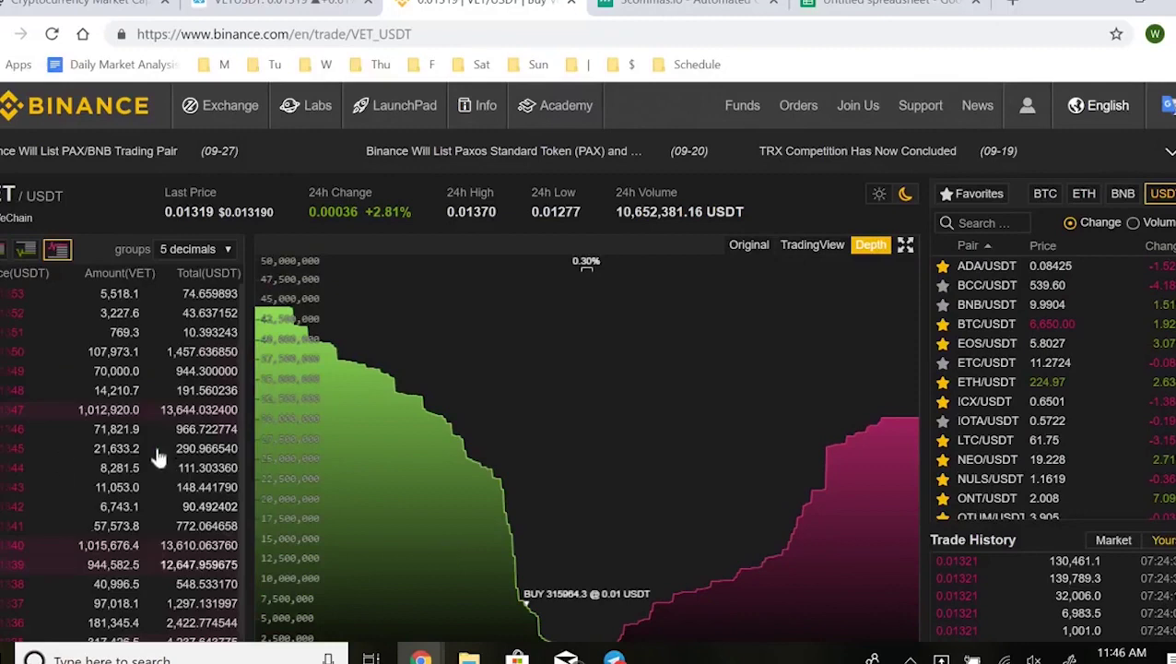
{"action": "scroll", "coordinate": [152, 470], "scroll_direction": "down", "scroll_amount": 4}
{"action": "scroll", "coordinate": [175, 456], "scroll_direction": "up", "scroll_amount": 4}
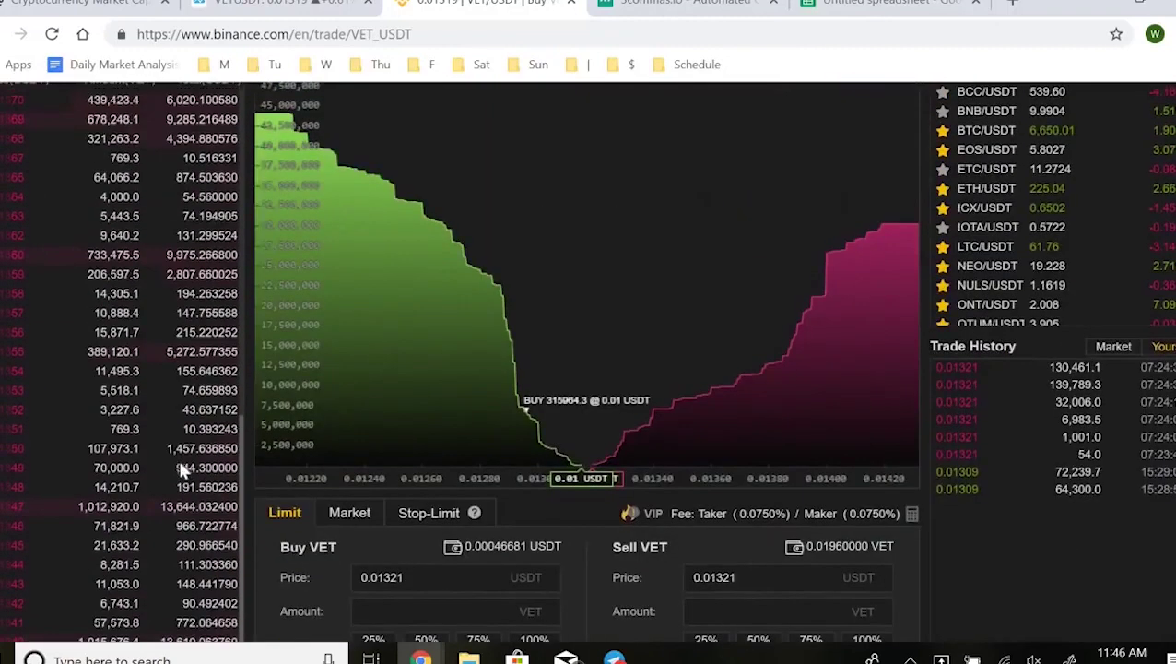
{"action": "scroll", "coordinate": [175, 461], "scroll_direction": "up", "scroll_amount": 4}
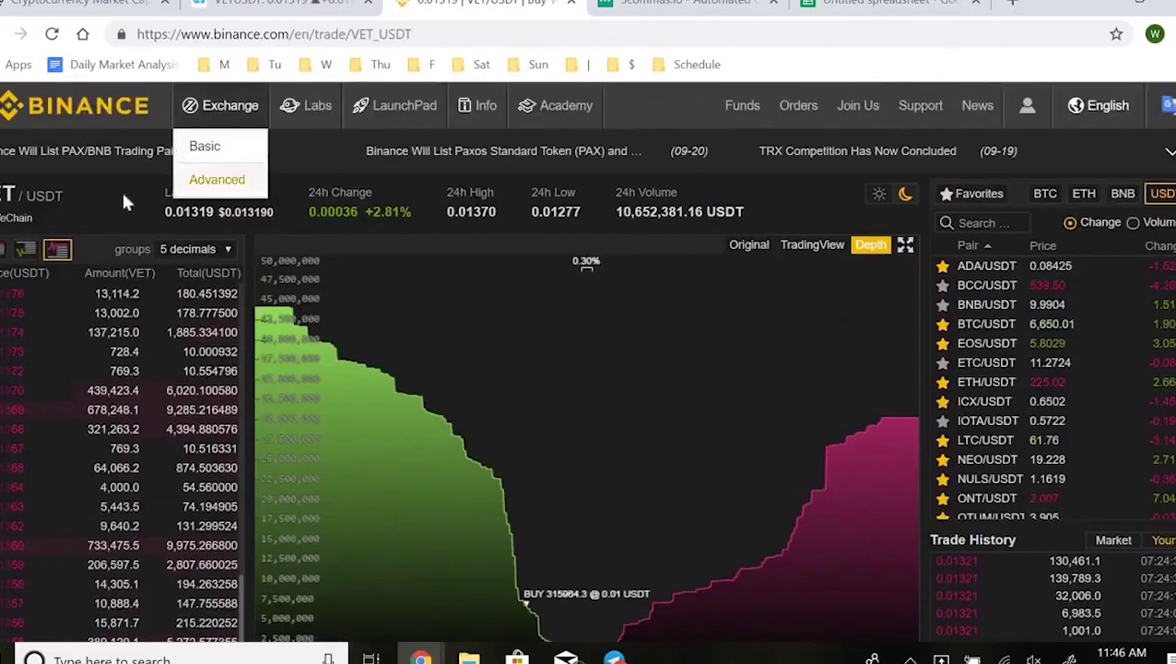